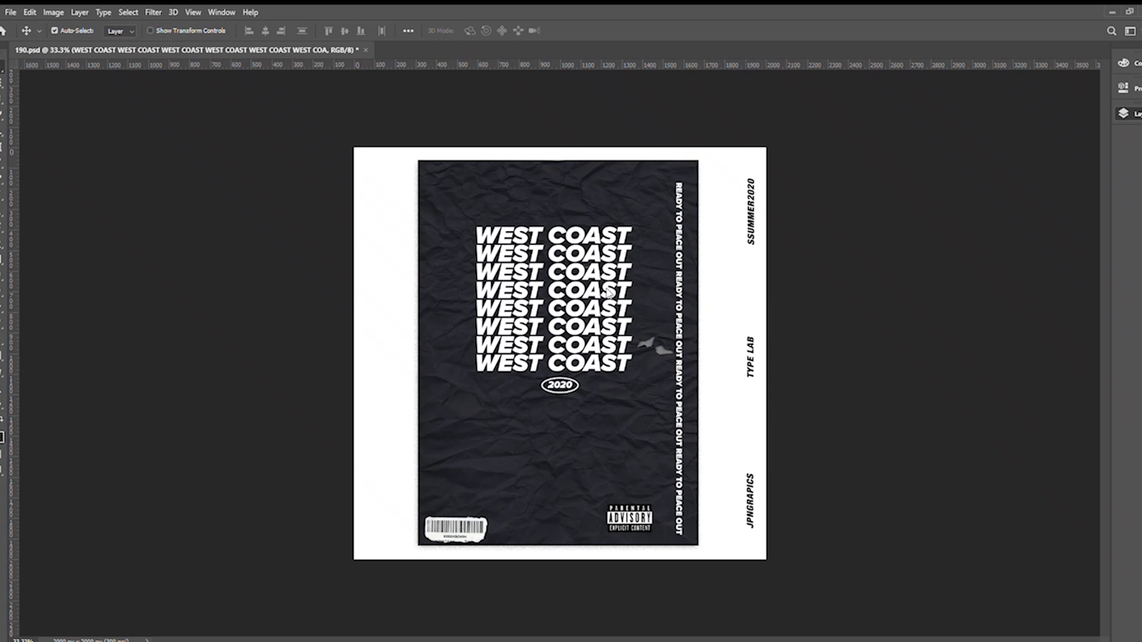
# Examine the poster's layers: the West Coast text, side text, paper texture and barcode scans.
pyautogui.click(969, 402)
pyautogui.click(969, 402)
pyautogui.click(969, 401)
pyautogui.click(969, 402)
pyautogui.click(976, 206)
pyautogui.click(976, 206)
pyautogui.click(446, 529)
pyautogui.click(972, 379)
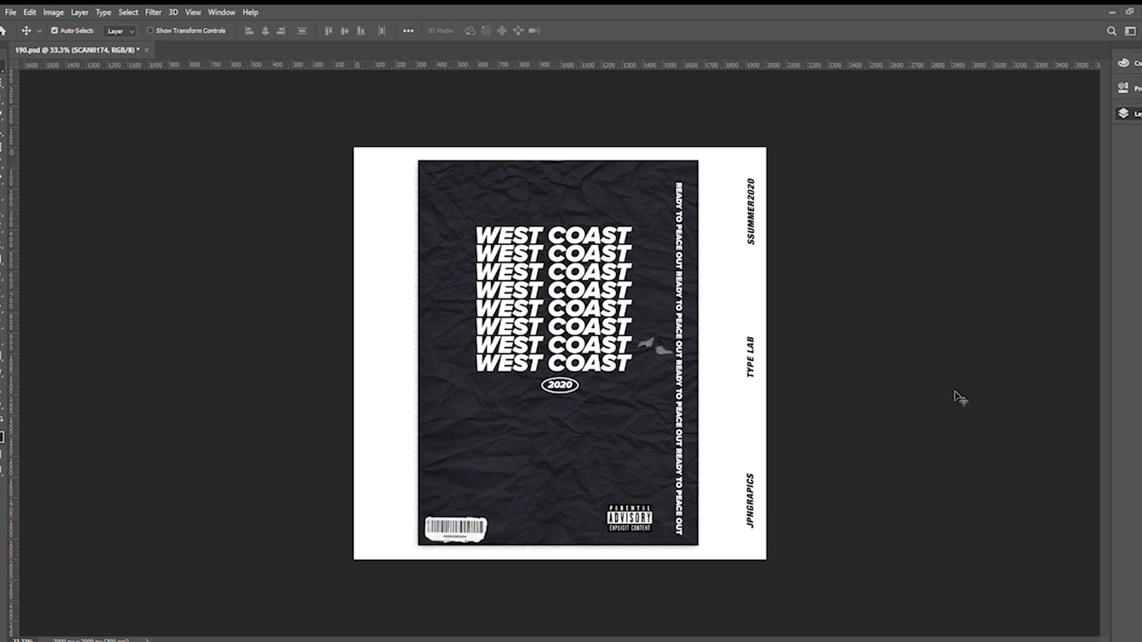
pyautogui.click(679, 249)
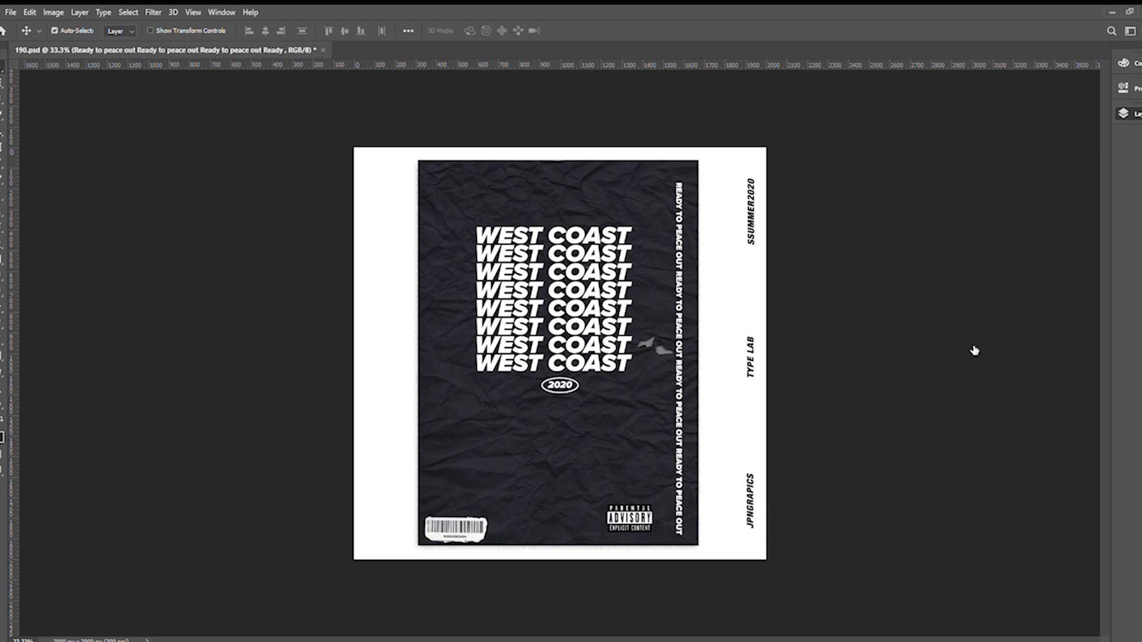
pyautogui.click(975, 352)
pyautogui.click(975, 352)
pyautogui.click(576, 438)
pyautogui.click(977, 529)
pyautogui.click(978, 529)
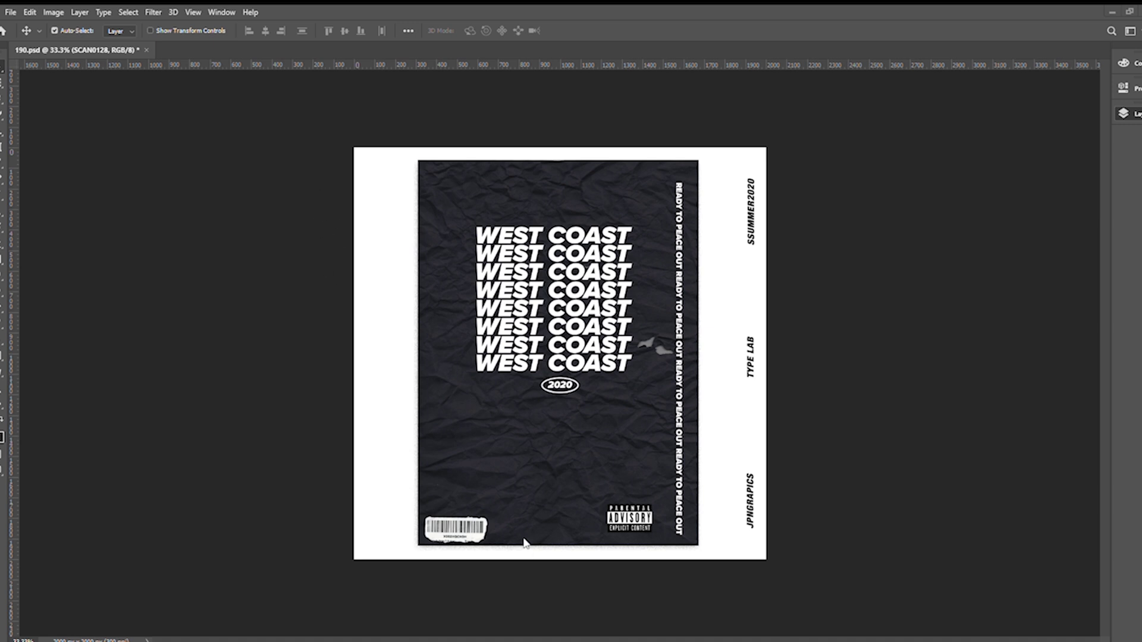
# Place the SCAN0107 dark paper scrap behind the West Coast text and scale it to 9.23%.
pyautogui.moveTo(526, 544); pyautogui.dragTo(584, 405)
pyautogui.moveTo(698, 148); pyautogui.dragTo(603, 290)
pyautogui.moveTo(492, 472); pyautogui.dragTo(487, 354)
pyautogui.press('Return')
pyautogui.hotkey('ctrl', 't')
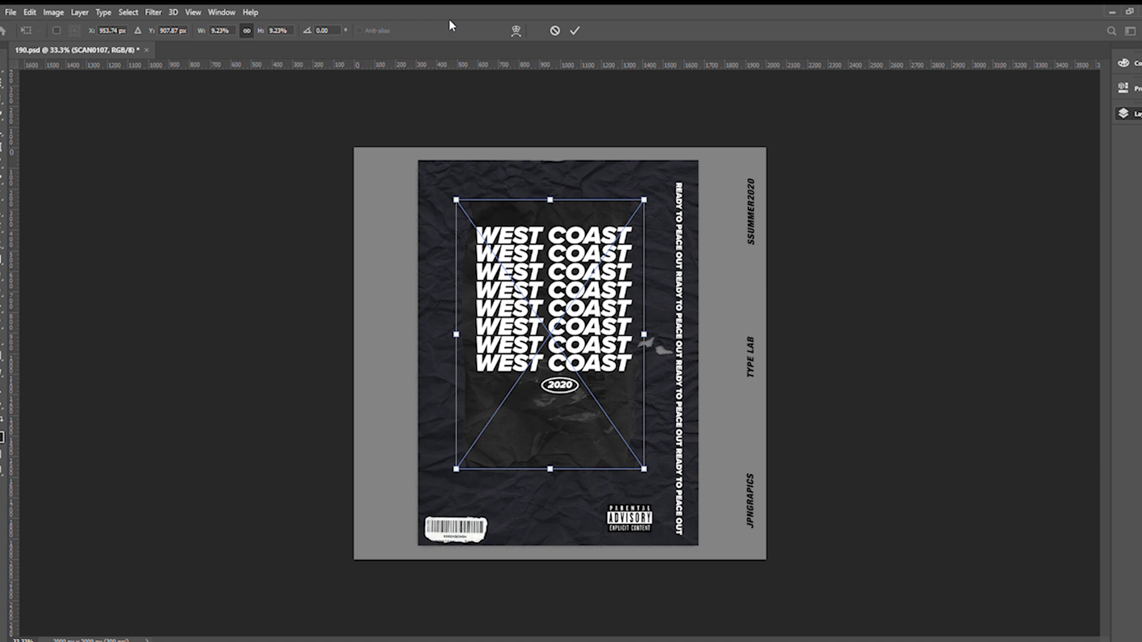
pyautogui.click(575, 31)
# Add a Hue/Saturation adjustment layer affecting only the dark paper scrap behind the text.
pyautogui.click(1079, 506)
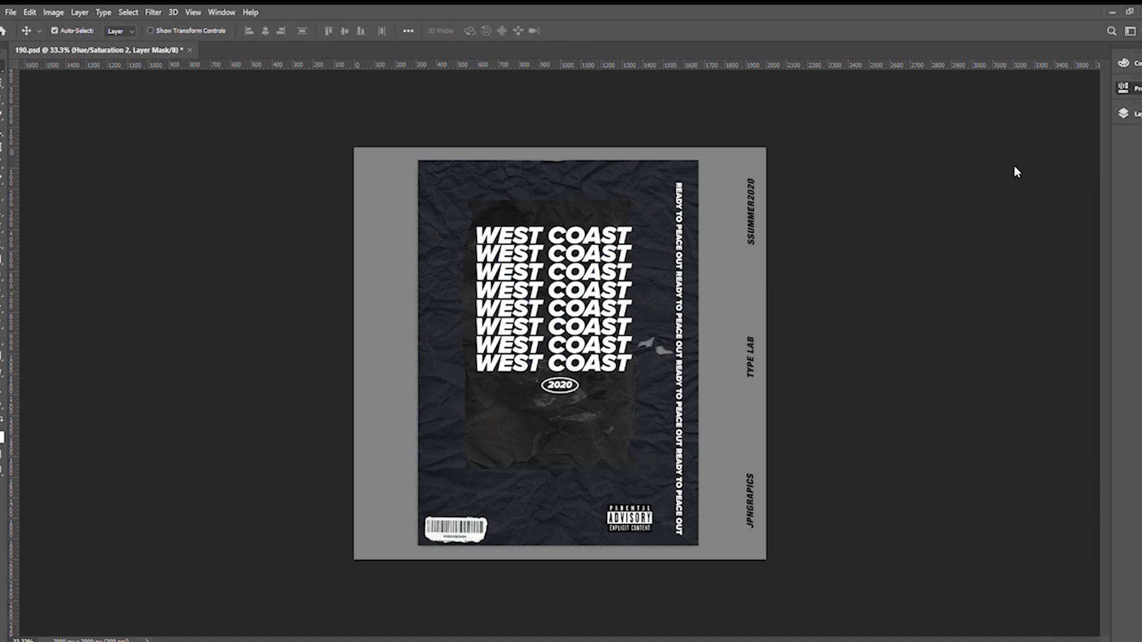
pyautogui.hotkey('ctrl', 'j')
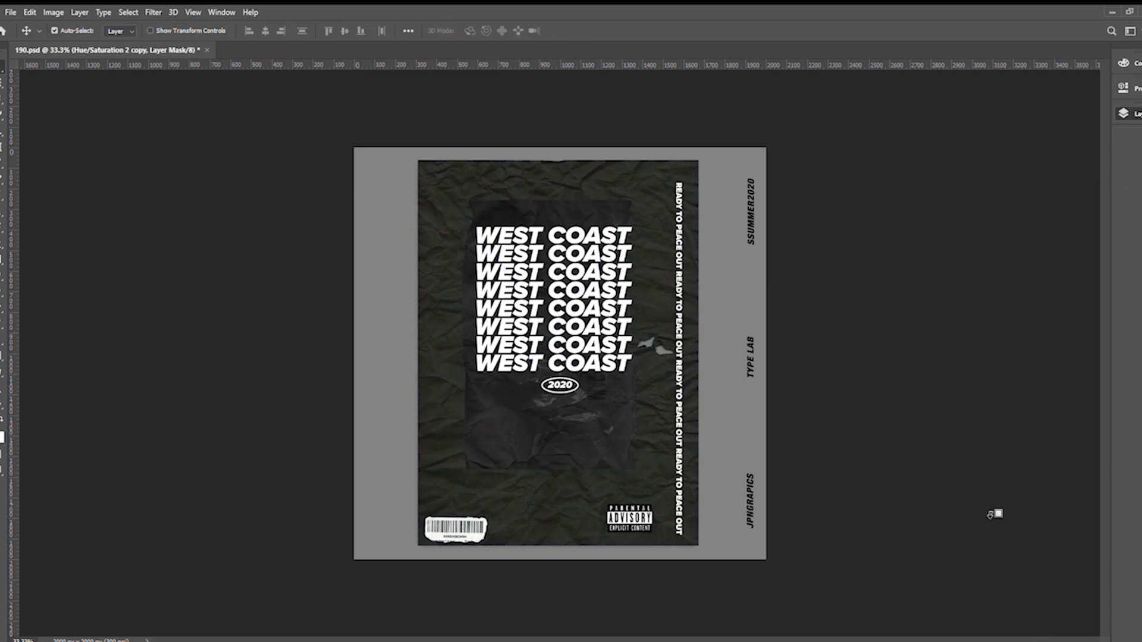
pyautogui.hotkey('ctrl', 'z')
pyautogui.click(979, 533)
pyautogui.click(978, 533)
pyautogui.click(991, 516)
pyautogui.doubleClick(1007, 507)
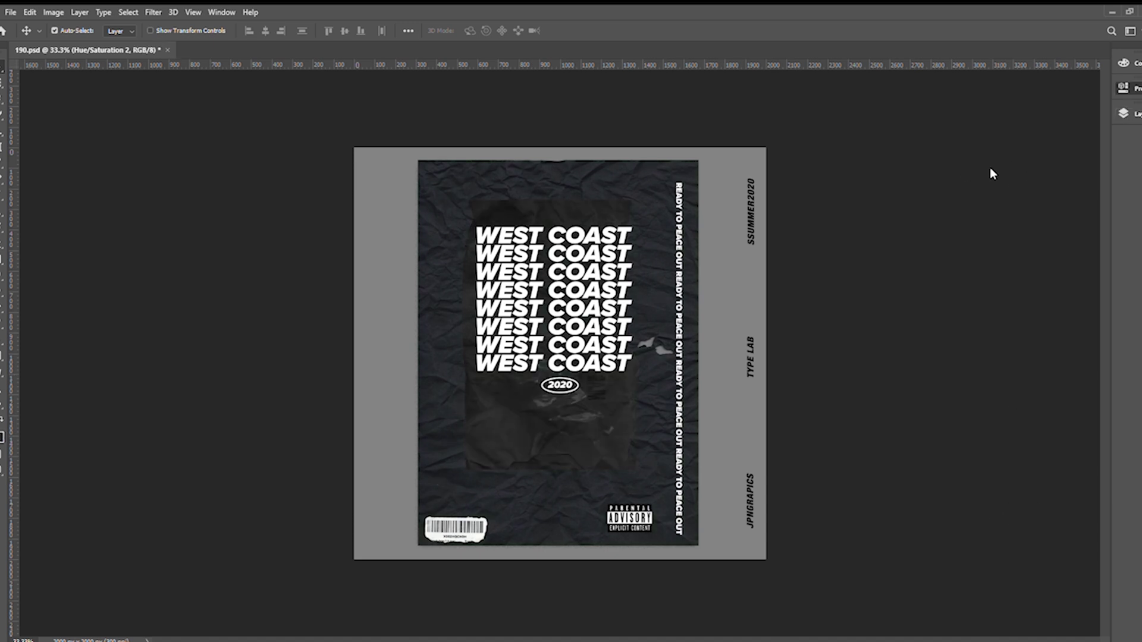
# Try tinting the dark paper scrap brown by colorizing and brightening it with the Hue/Saturation adjustment.
pyautogui.click(1006, 233)
pyautogui.click(1006, 233)
pyautogui.moveTo(973, 171); pyautogui.dragTo(1040, 169)
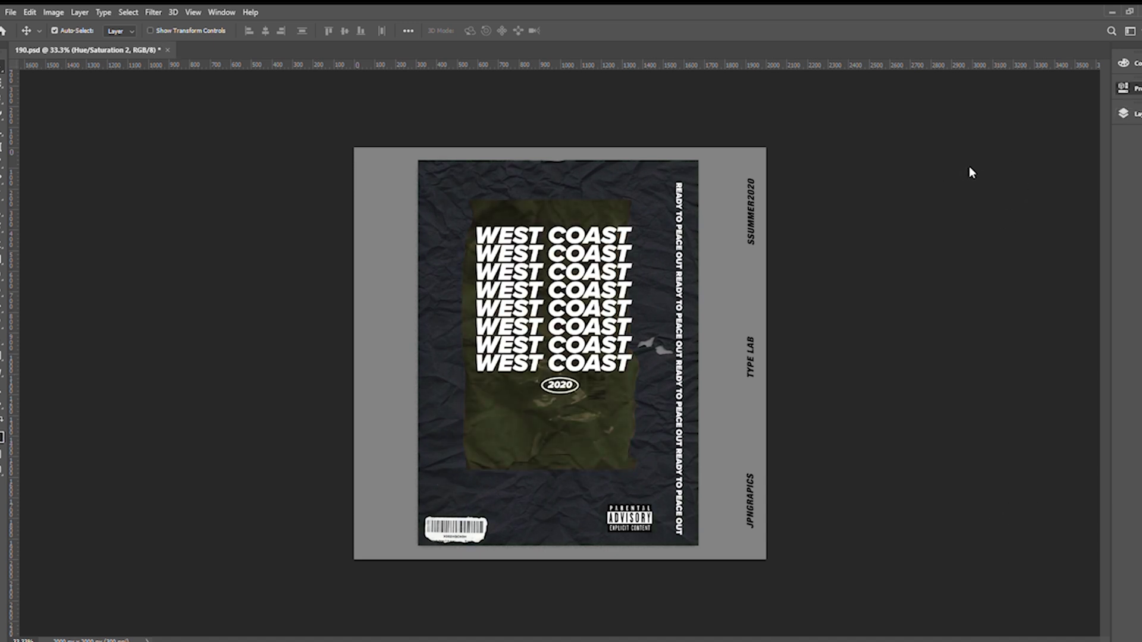
pyautogui.moveTo(1018, 213)
pyautogui.mouseDown()
pyautogui.moveTo(1041, 215)
pyautogui.moveTo(1030, 214)
pyautogui.mouseUp()
pyautogui.moveTo(1040, 170); pyautogui.dragTo(1018, 169)
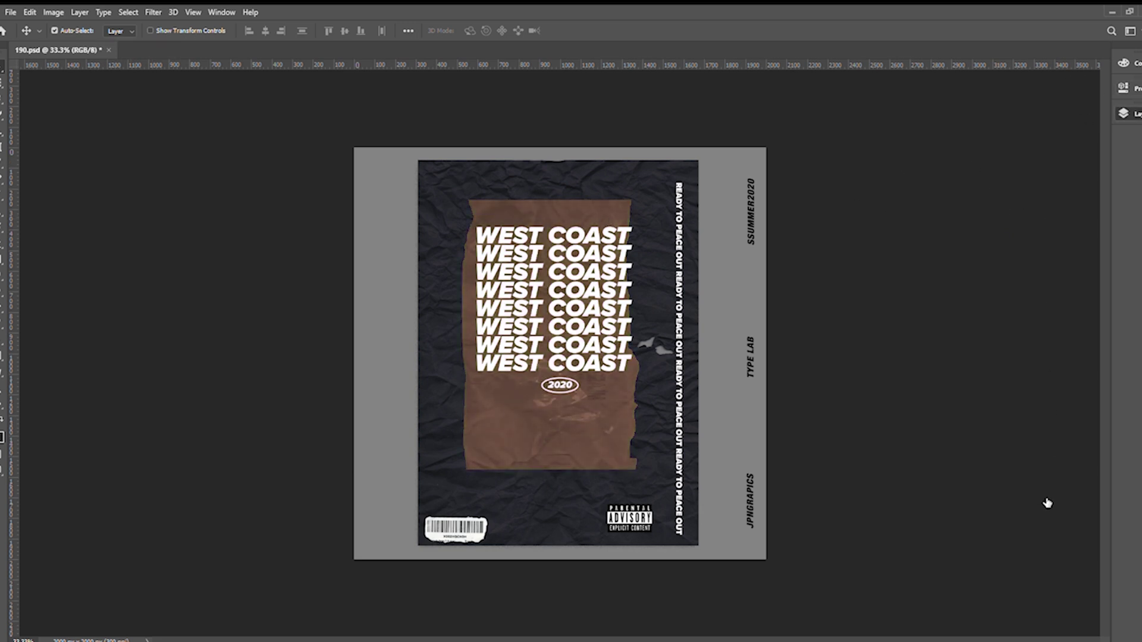
# Discard the Hue/Saturation adjustment and remove the dark paper scrap from behind the text.
pyautogui.hotkey('ctrl', '\\')
pyautogui.click(986, 505)
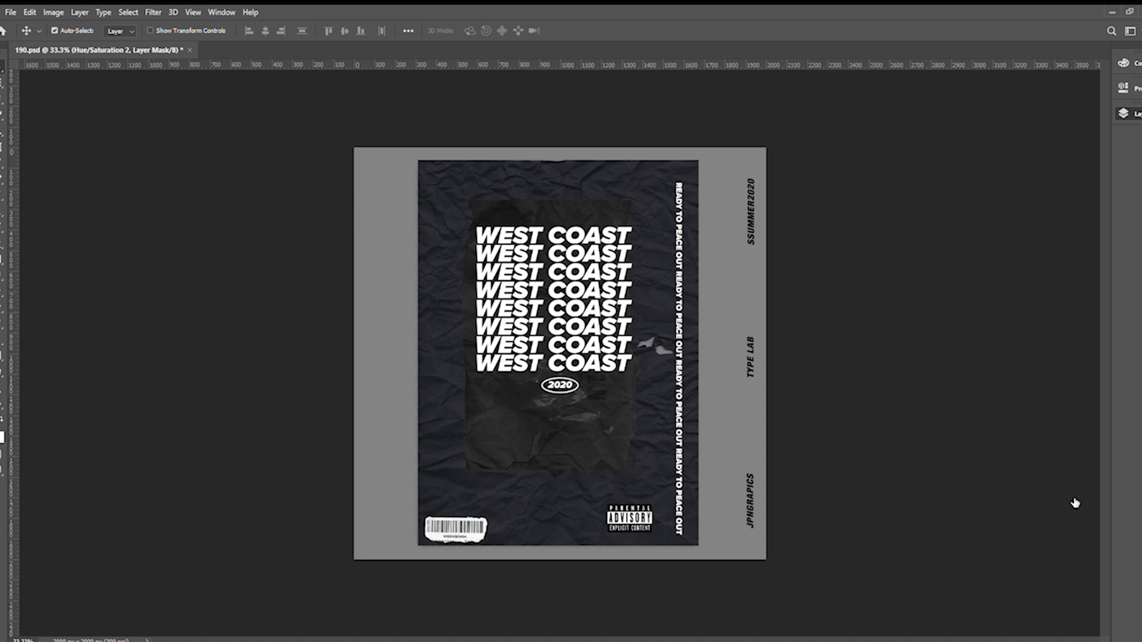
pyautogui.click(1055, 505)
pyautogui.press('Delete')
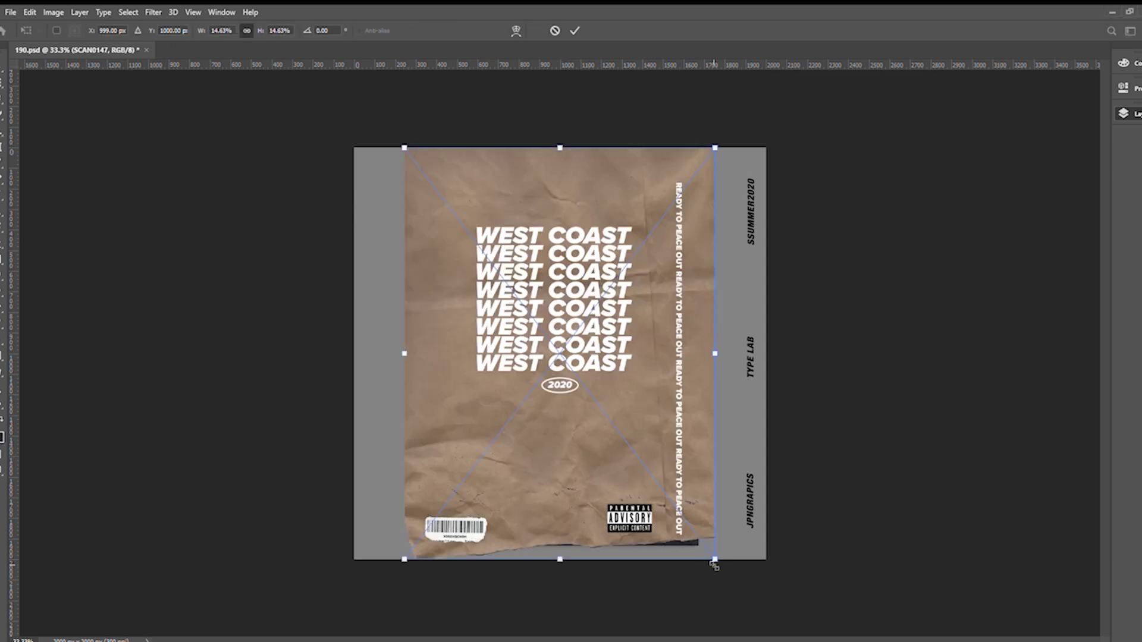
# Scale the SCAN0147 brown paper down to 7.44% and position it behind the West Coast text.
pyautogui.moveTo(714, 559); pyautogui.dragTo(657, 483)
pyautogui.click(572, 31)
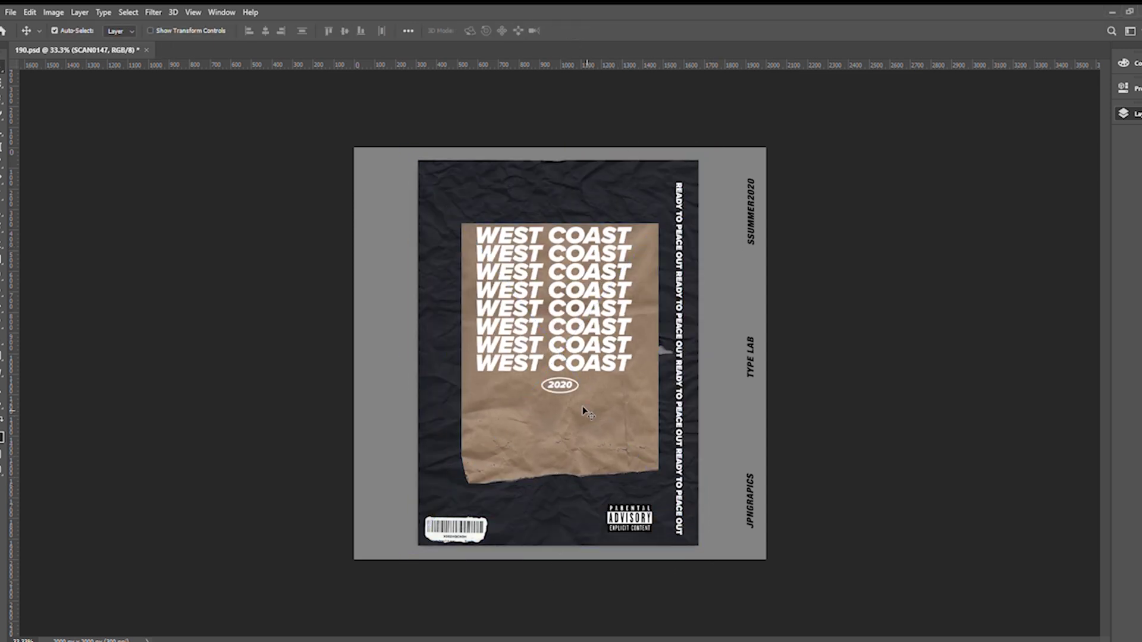
pyautogui.hotkey('ctrl', 't')
pyautogui.moveTo(659, 353); pyautogui.dragTo(650, 353)
pyautogui.moveTo(584, 431); pyautogui.dragTo(580, 393)
pyautogui.moveTo(647, 195); pyautogui.dragTo(635, 212)
pyautogui.click(574, 31)
pyautogui.hotkey('ctrl', 't')
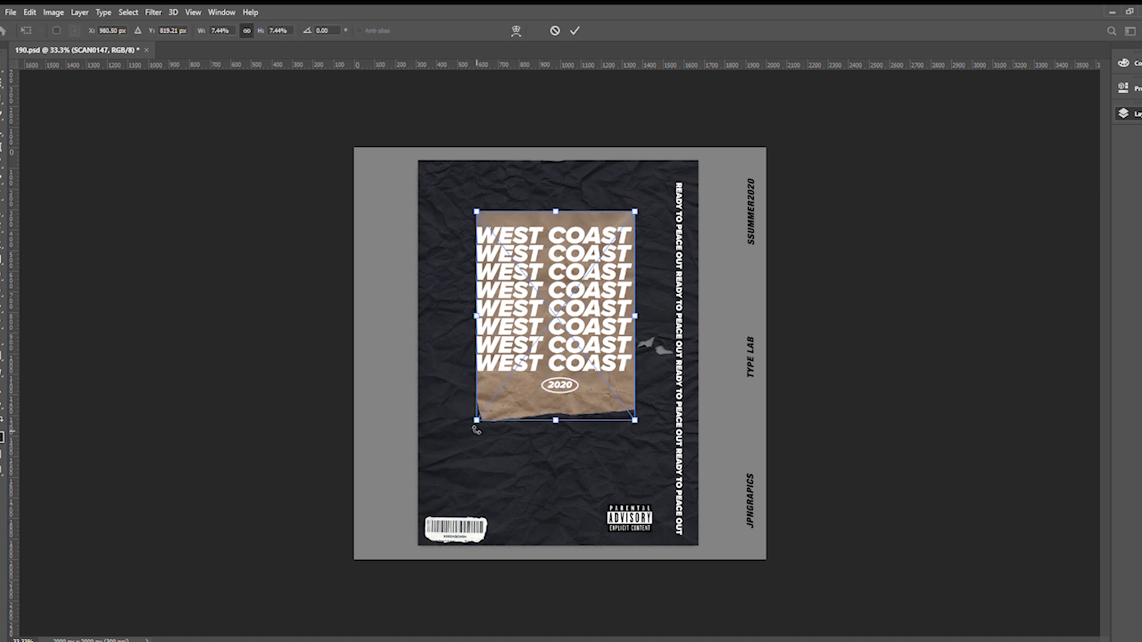
pyautogui.click(574, 30)
# Duplicate the brown paper, rotate the copy almost 180 degrees and offset the two sheets vertically to form a taller torn-edged backing.
pyautogui.hotkey('ctrl', 'j')
pyautogui.hotkey('ctrl', 't')
pyautogui.moveTo(699, 174); pyautogui.dragTo(429, 437)
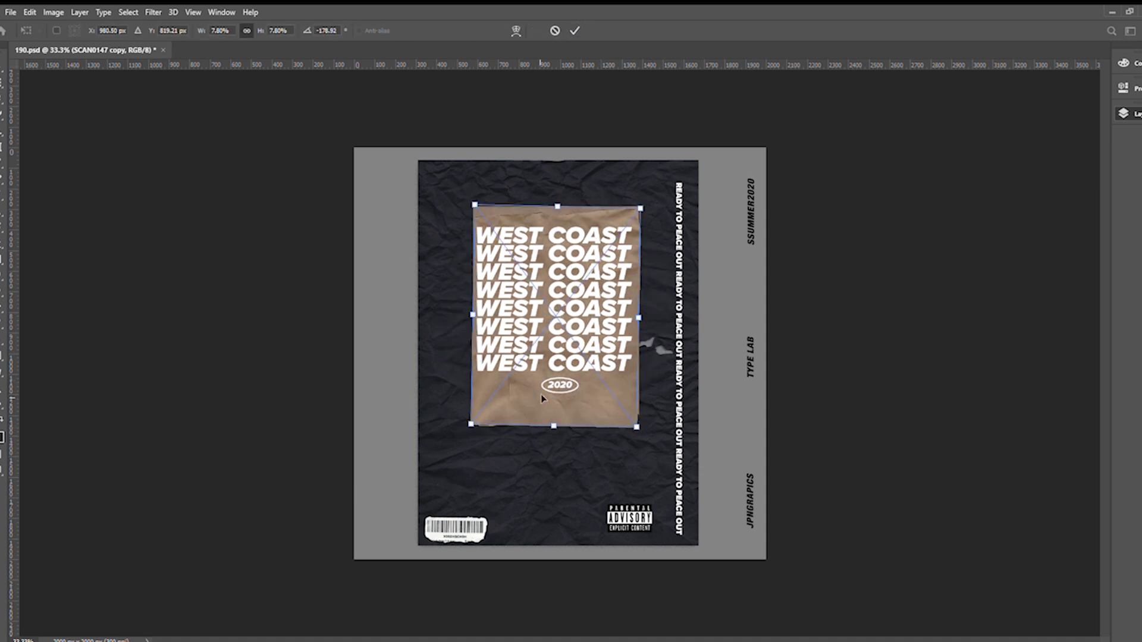
pyautogui.moveTo(505, 368); pyautogui.dragTo(505, 346)
pyautogui.moveTo(574, 238); pyautogui.dragTo(574, 235)
pyautogui.click(575, 30)
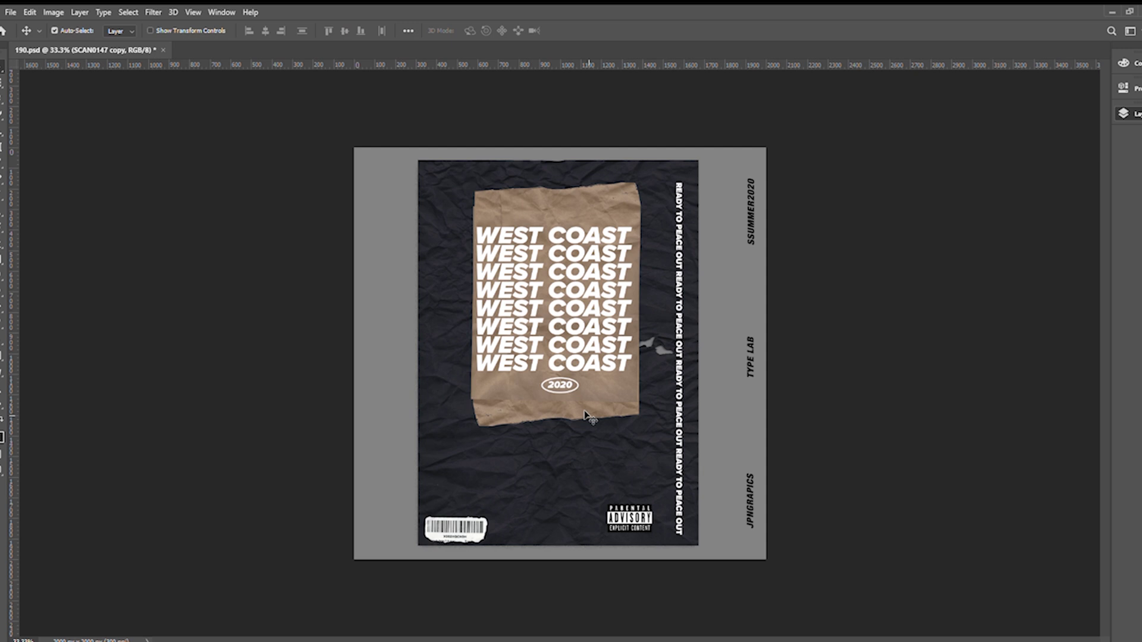
pyautogui.moveTo(588, 412); pyautogui.dragTo(583, 429)
pyautogui.moveTo(560, 207); pyautogui.dragTo(560, 206)
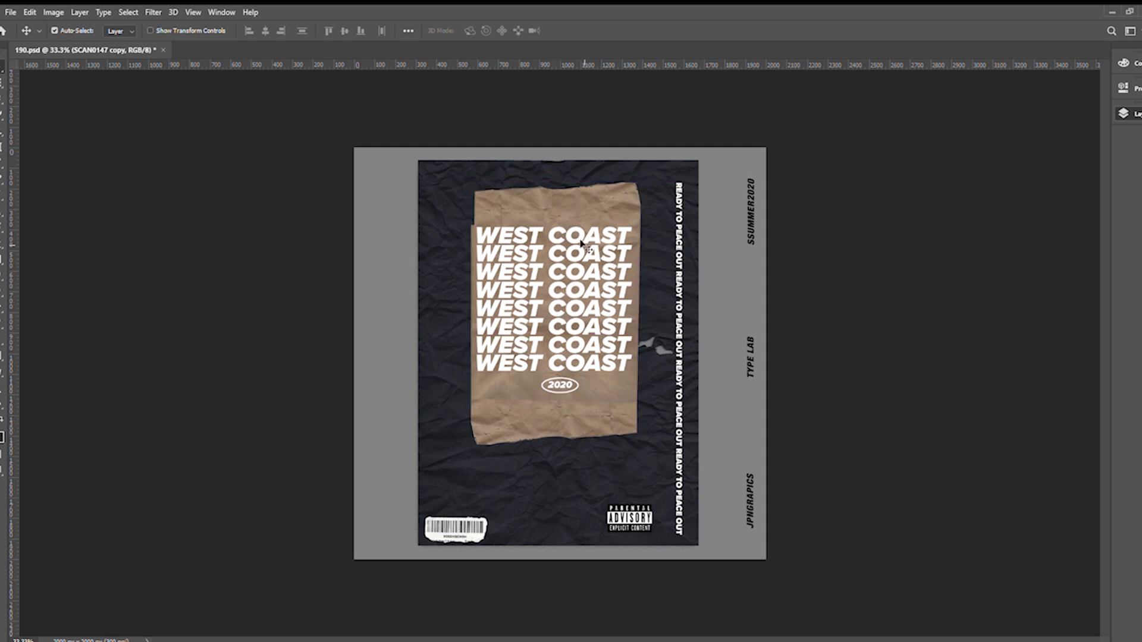
# Try out a new colour for the whole West Coast text block.
pyautogui.press('t')
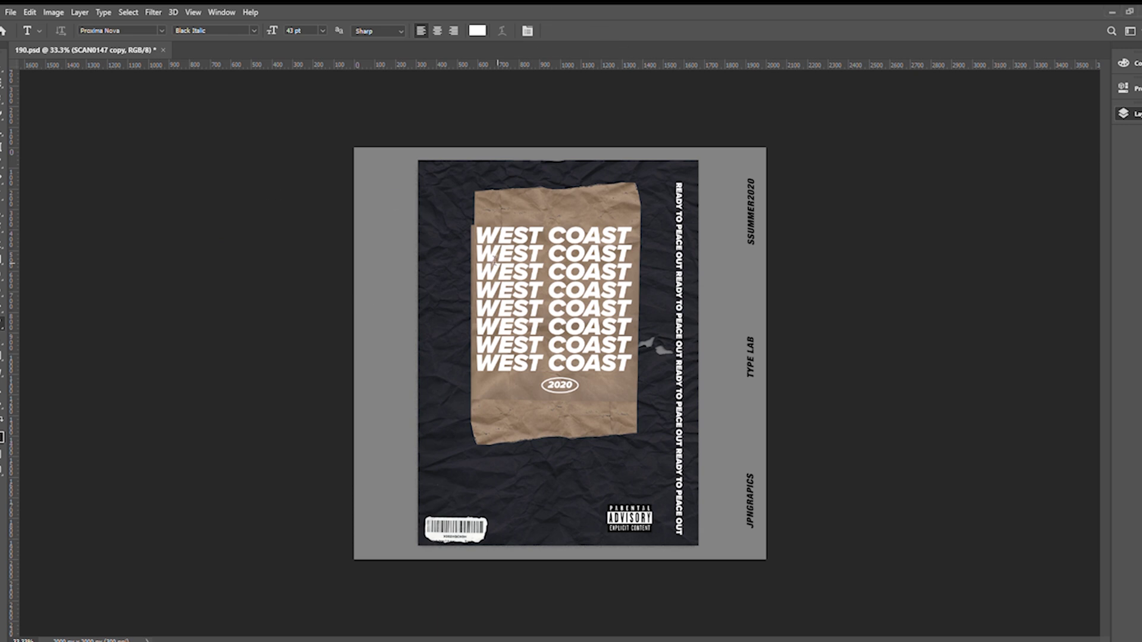
pyautogui.click(495, 261)
pyautogui.hotkey('ctrl', 'a')
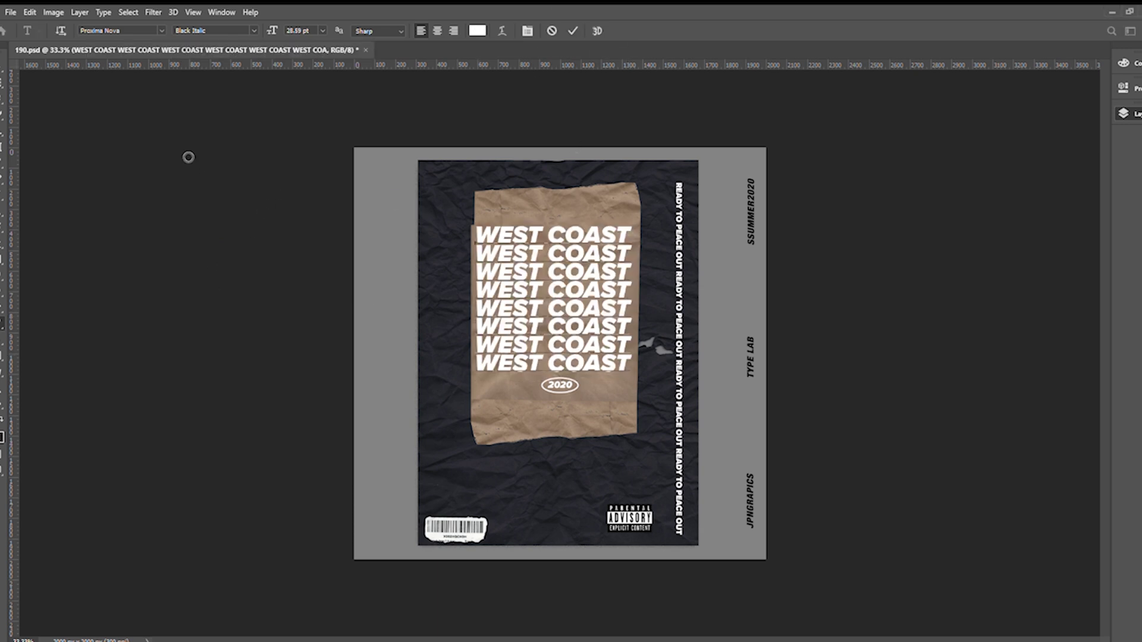
pyautogui.moveTo(186, 157); pyautogui.dragTo(188, 128)
pyautogui.click(286, 135)
pyautogui.click(572, 30)
# Recolour all the repeated West Coast lines to bright magenta.
pyautogui.click(476, 237)
pyautogui.hotkey('ctrl', 'a')
pyautogui.click(481, 31)
pyautogui.click(209, 153)
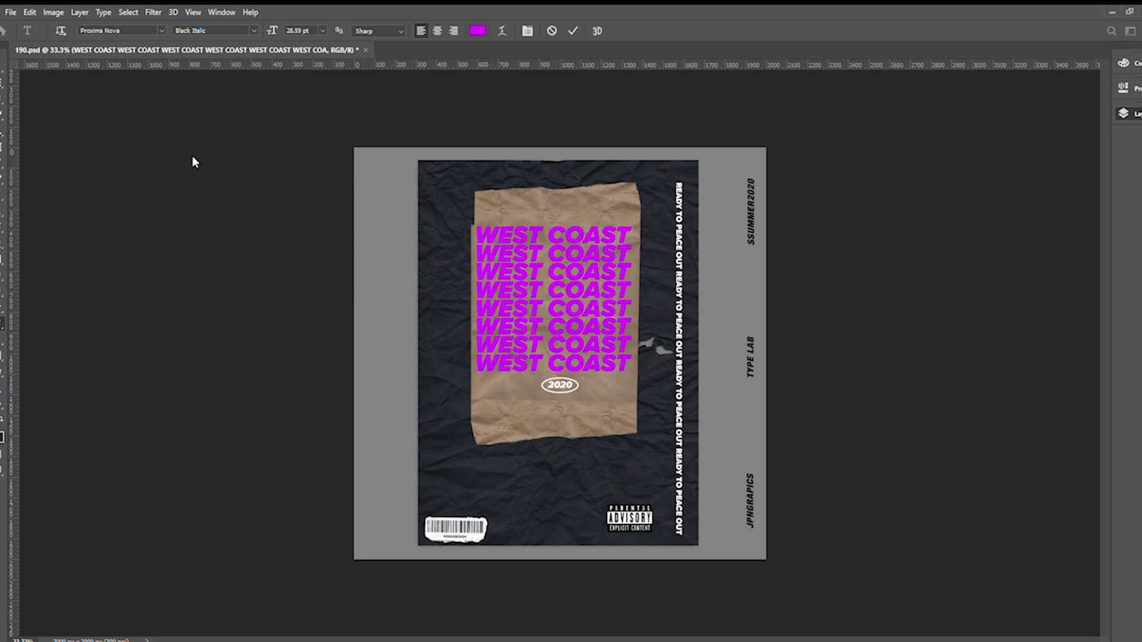
pyautogui.moveTo(192, 157); pyautogui.dragTo(188, 139)
pyautogui.press('Return')
pyautogui.click(850, 319)
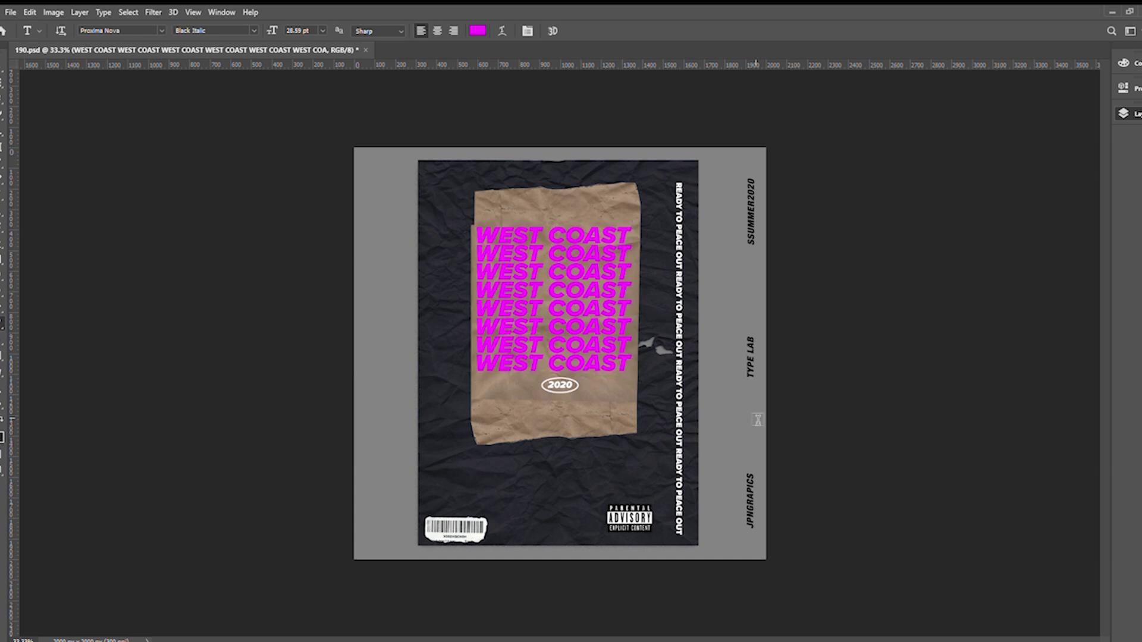
# Try overlaying another copy of the brown paper on the West Coast text to give the lettering a paper texture.
pyautogui.press('v')
pyautogui.click(630, 260)
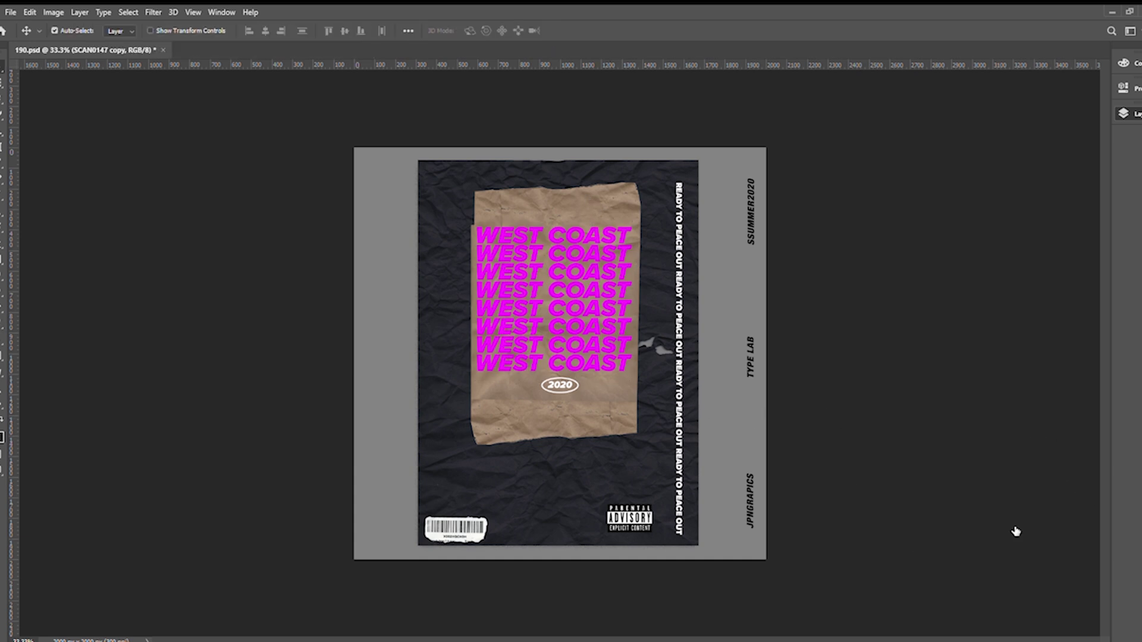
pyautogui.click(540, 234)
pyautogui.press('Delete')
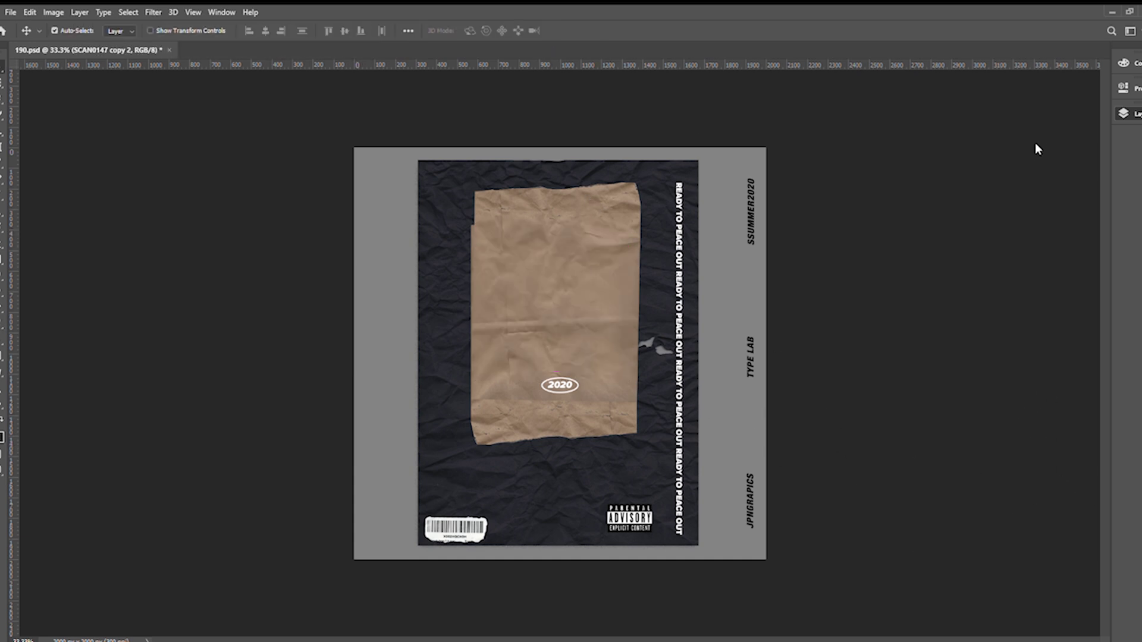
pyautogui.click(1036, 144)
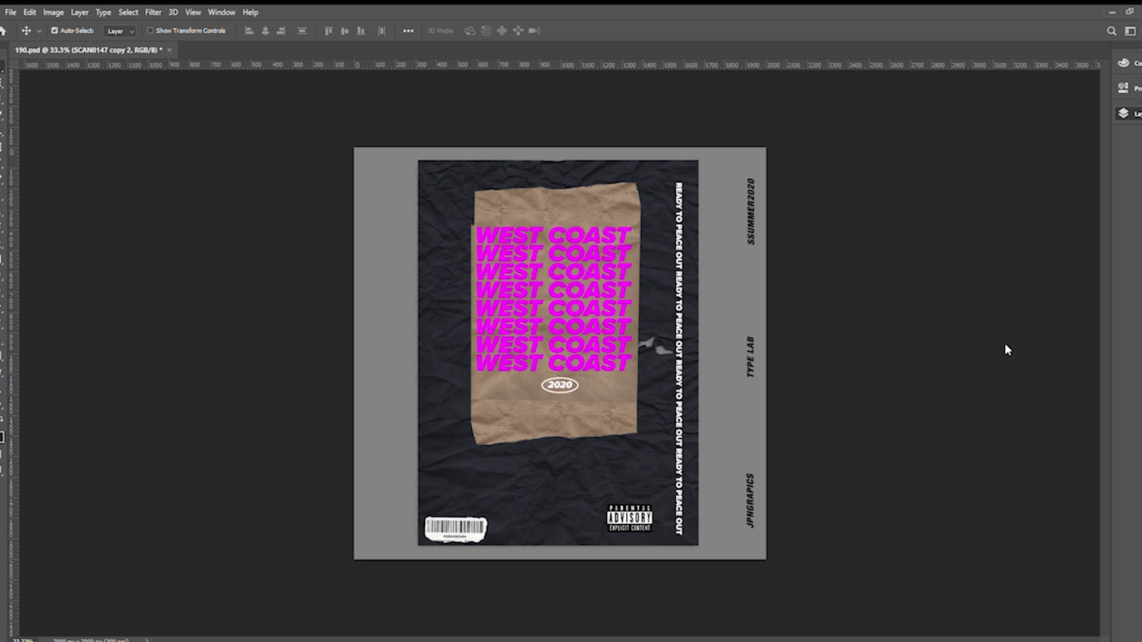
pyautogui.click(1062, 504)
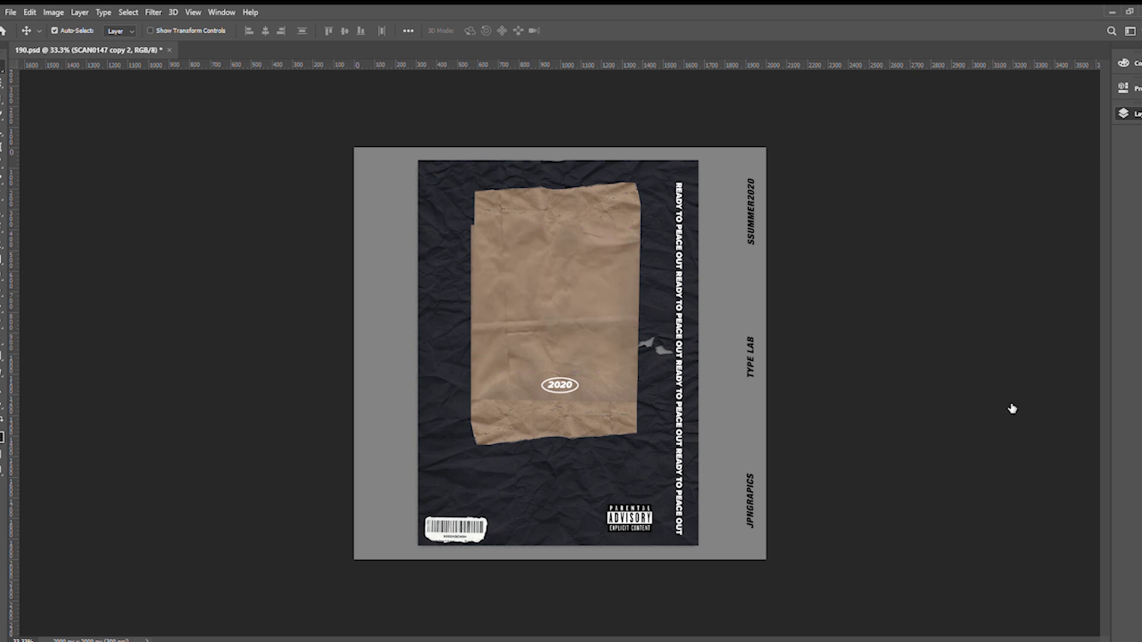
pyautogui.hotkey('ctrl', 'z')
# Recolour all the repeated West Coast lines to turquoise green.
pyautogui.press('t')
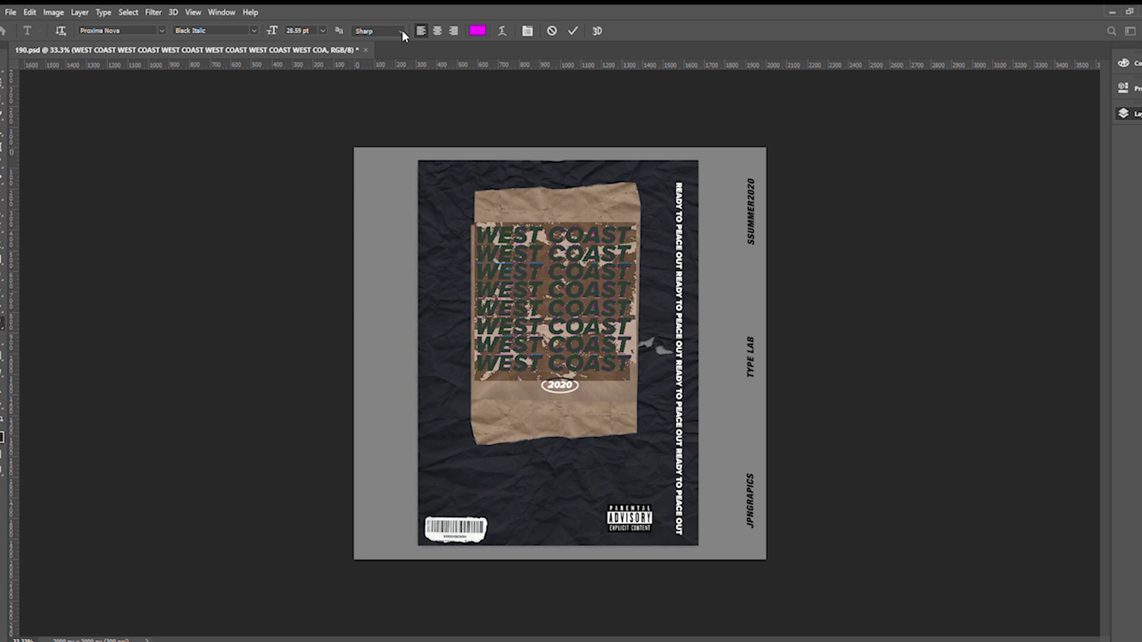
pyautogui.hotkey('ctrl', 'z')
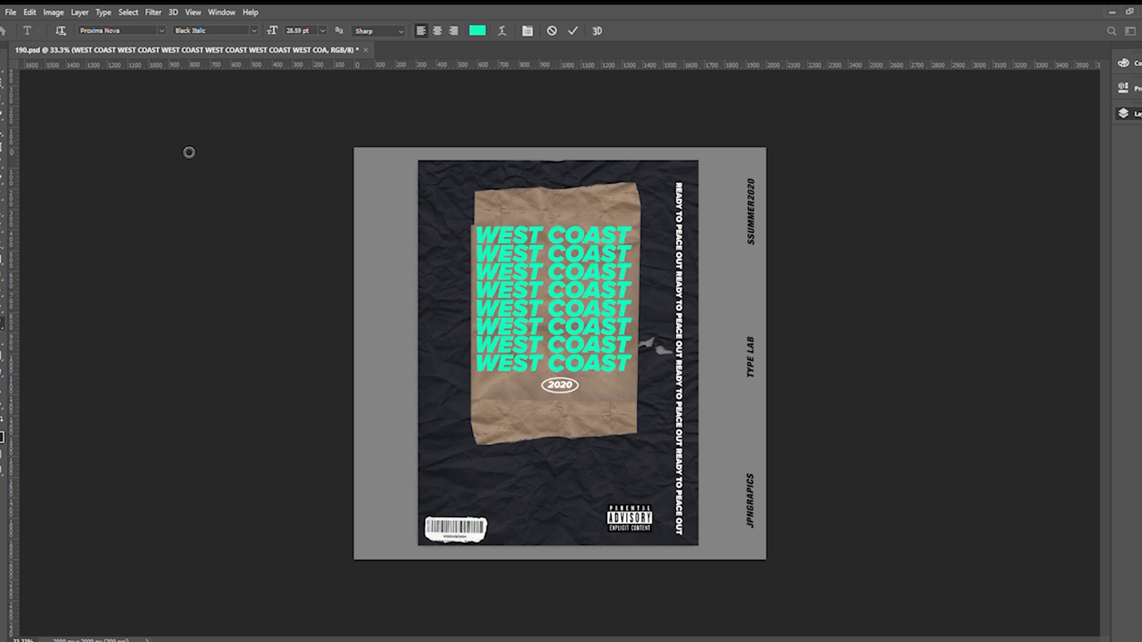
pyautogui.click(221, 134)
pyautogui.click(573, 30)
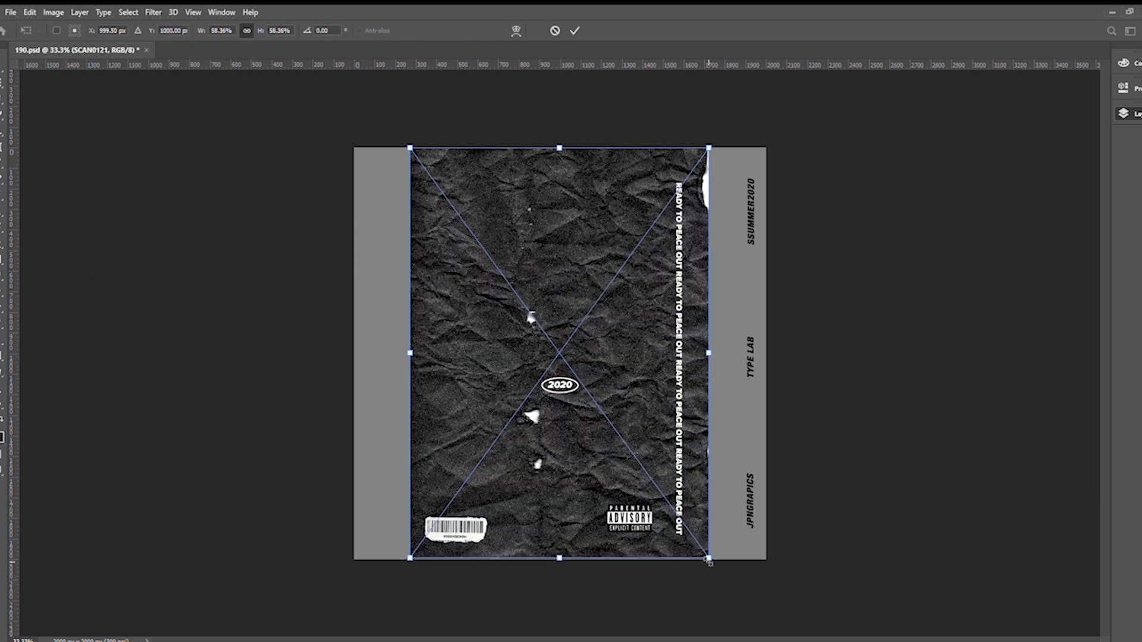
# Scale the SCAN0121 black crumpled texture to 41.75% and position it over the West Coast text and brown paper.
pyautogui.moveTo(709, 560); pyautogui.dragTo(668, 503)
pyautogui.moveTo(611, 454); pyautogui.dragTo(609, 429)
pyautogui.click(575, 30)
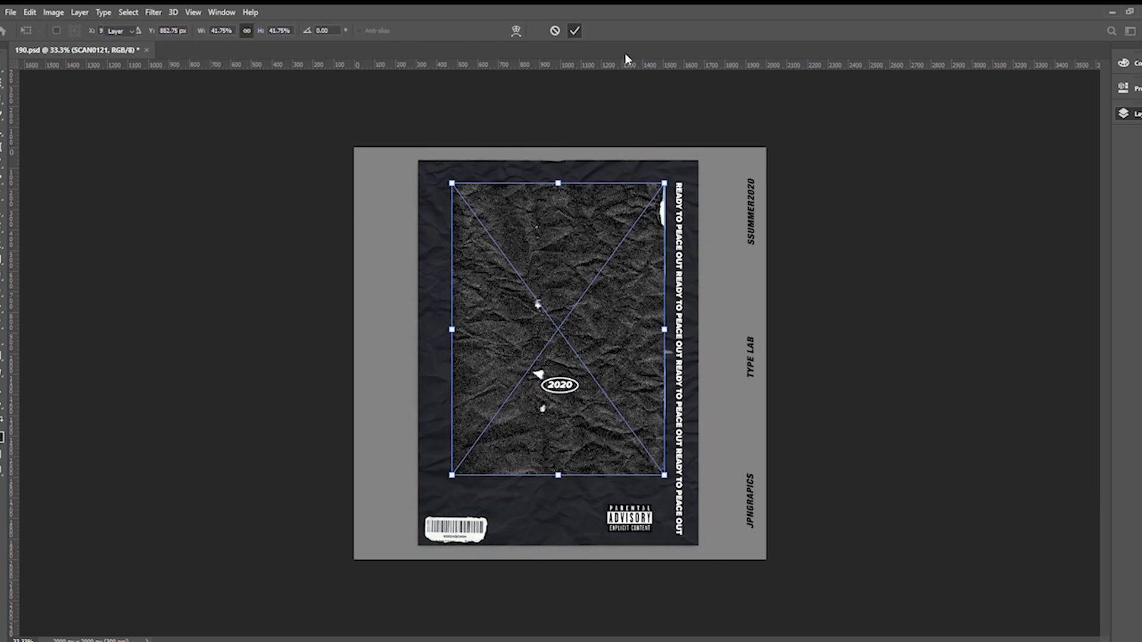
# Try different blend modes for the black crumpled texture over the whole brown paper area.
pyautogui.click(1013, 148)
pyautogui.hotkey('shift', '+')
pyautogui.hotkey('shift', '+')
pyautogui.hotkey('shift', '+')
pyautogui.hotkey('shift', '+')
pyautogui.hotkey('shift', '+')
pyautogui.hotkey('shift', '+')
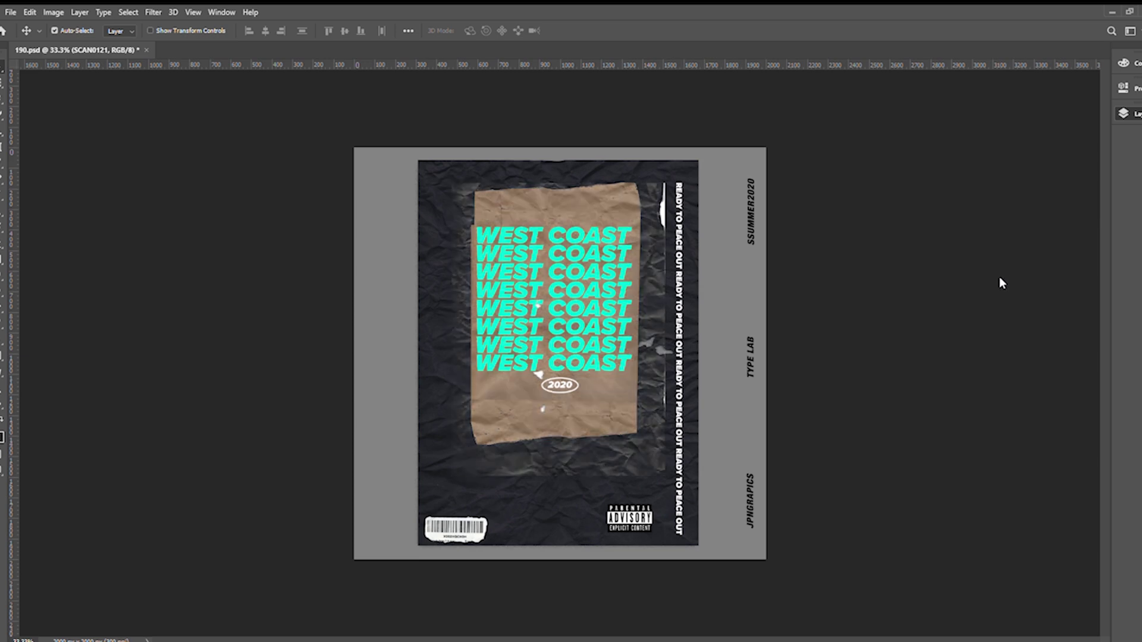
pyautogui.click(1003, 258)
# Clip the crumpled texture to the West Coast text and cycle blend modes until its creases show subtly in the turquoise letters.
pyautogui.keyDown('alt'); pyautogui.click(1000, 413); pyautogui.keyUp('alt')
pyautogui.hotkey('ctrl', '-')
pyautogui.hotkey('ctrl', '-')
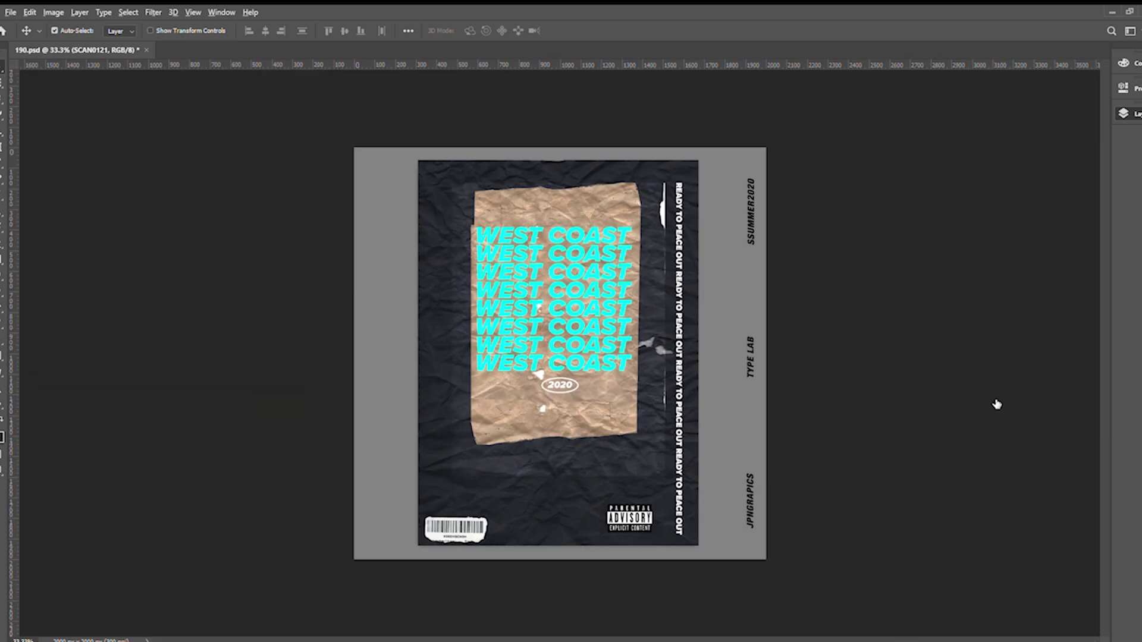
pyautogui.hotkey('shift', '+')
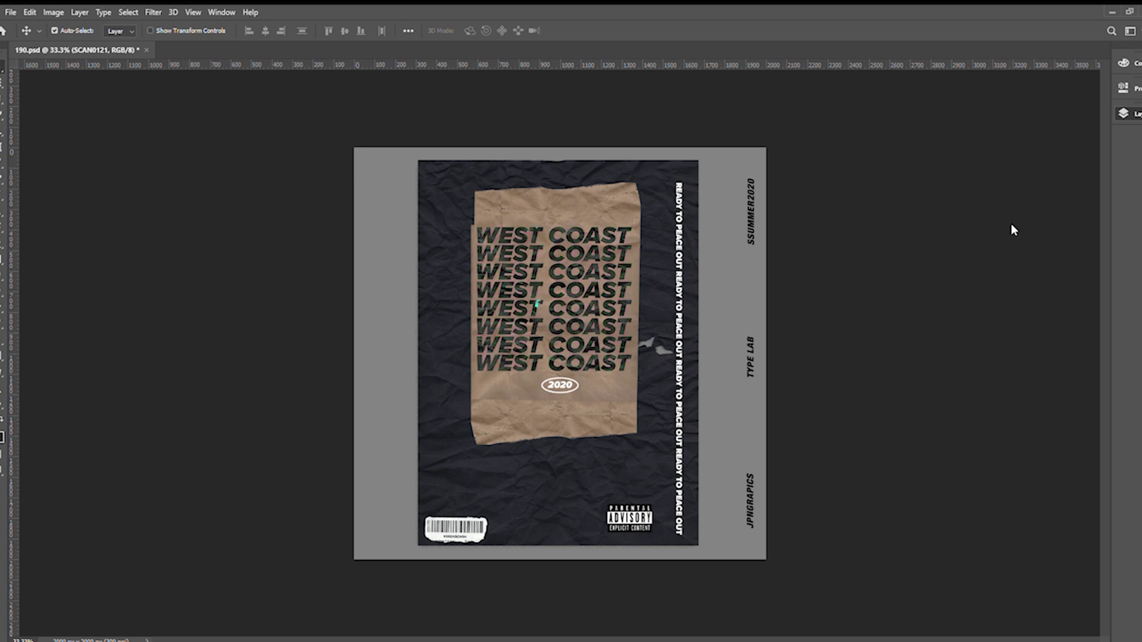
pyautogui.hotkey('shift', '+')
pyautogui.hotkey('shift', '+')
pyautogui.hotkey('shift', '+')
pyautogui.hotkey('shift', '+')
pyautogui.hotkey('shift', '+')
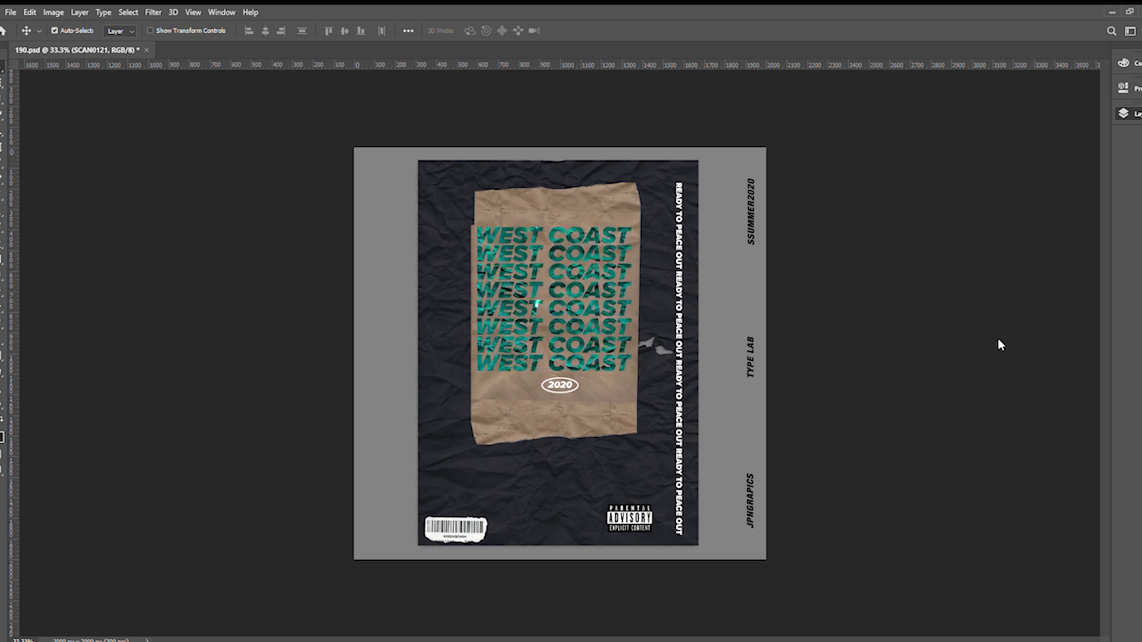
# Transform the clipped crumpled texture and mask out its red spot on the upper West Coast lines with the Brush.
pyautogui.hotkey('ctrl', 't')
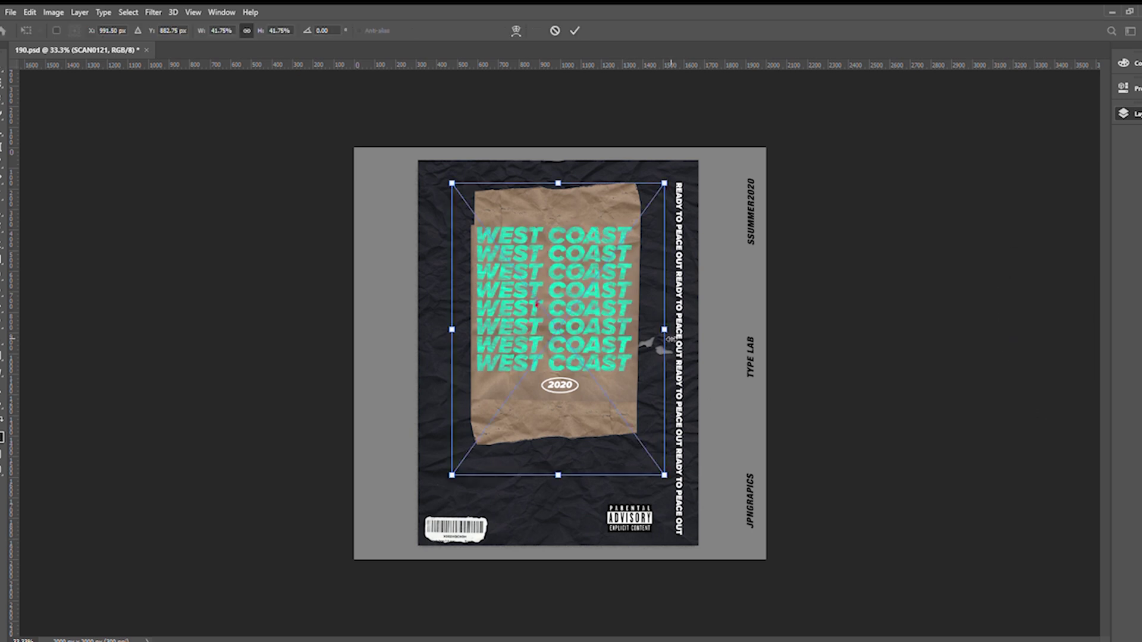
pyautogui.click(572, 28)
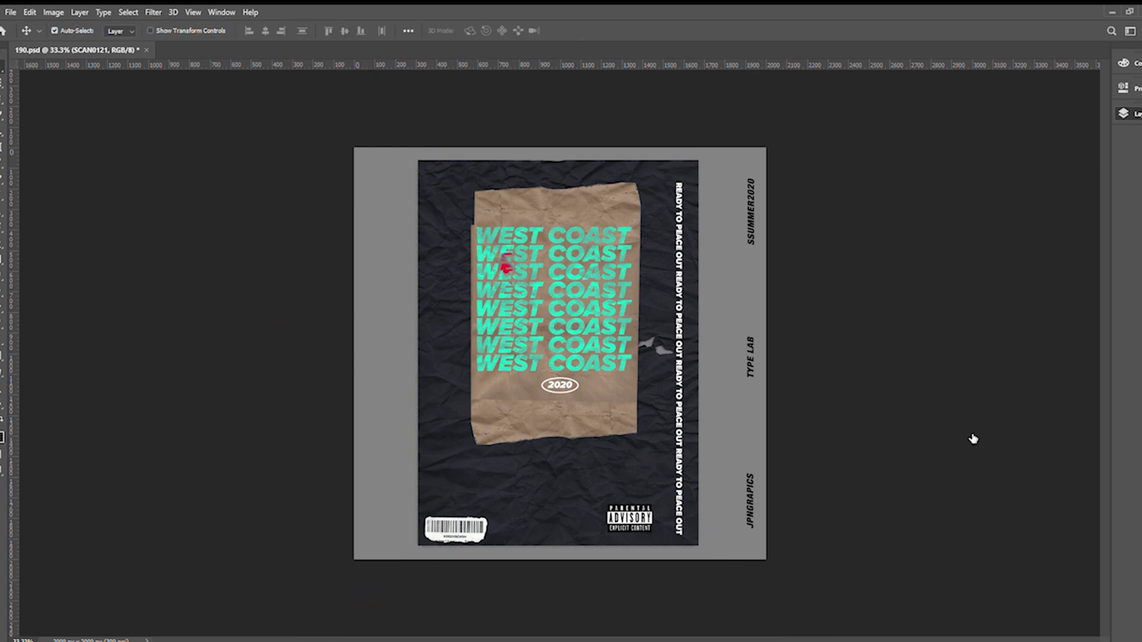
pyautogui.click(1034, 631)
pyautogui.press('b')
pyautogui.click(512, 265)
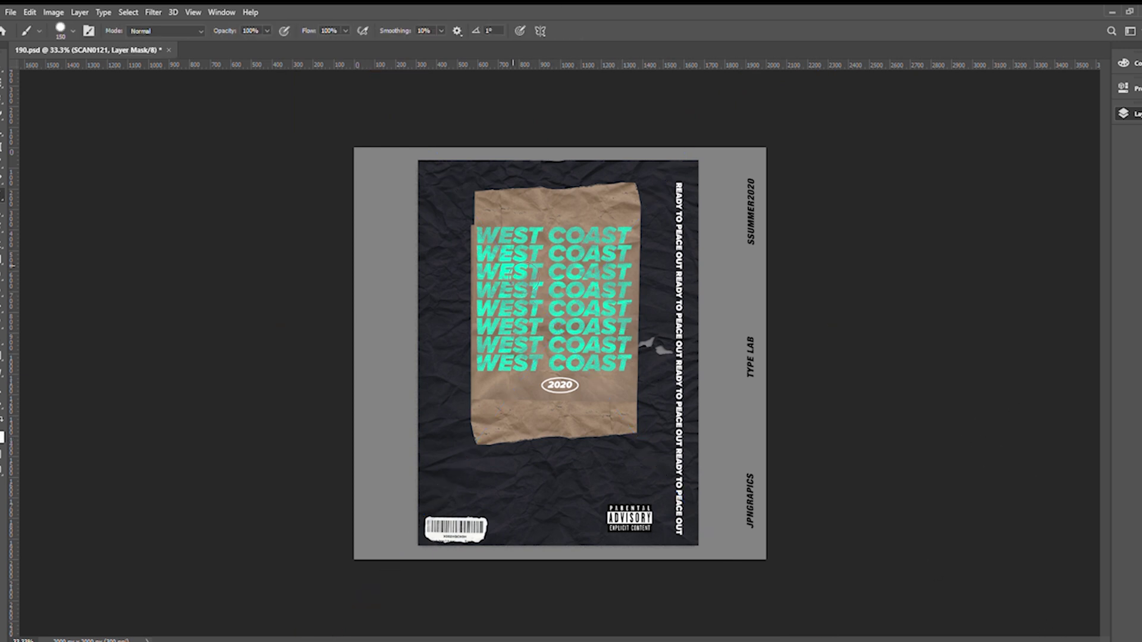
# Undo the masking of the red spot, then sample its red for the Brush on a new layer.
pyautogui.hotkey('ctrl', 'z')
pyautogui.click(1071, 629)
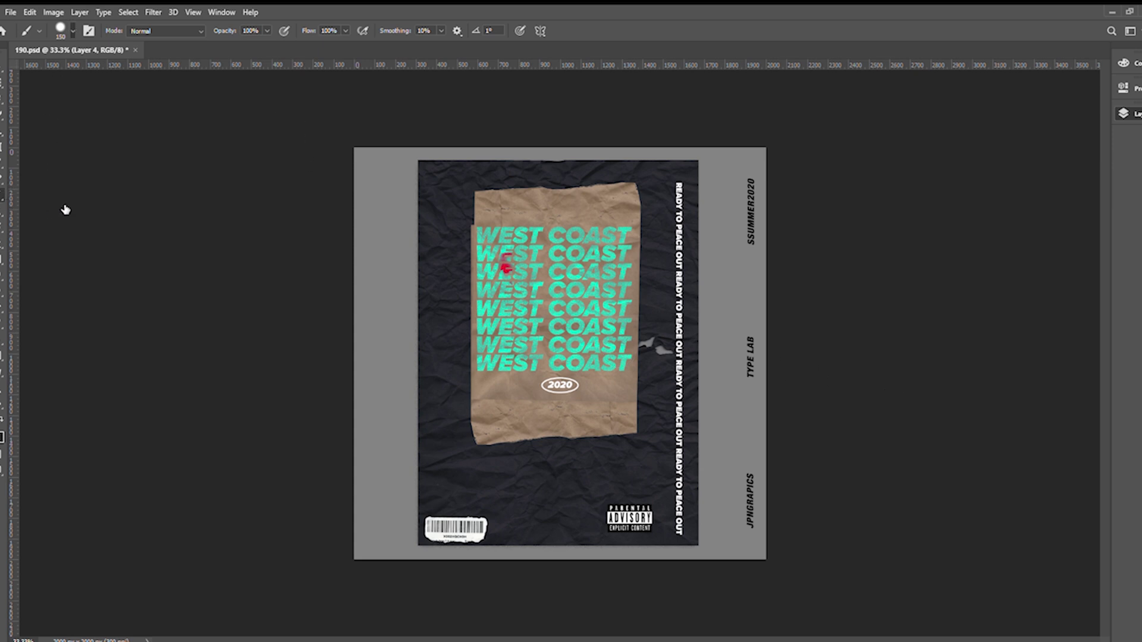
pyautogui.click(51, 195)
pyautogui.press('i')
pyautogui.press('b')
pyautogui.hotkey('ctrl', '+')
pyautogui.moveTo(397, 416)
pyautogui.mouseDown()
pyautogui.moveTo(400, 466)
pyautogui.moveTo(506, 524)
pyautogui.mouseUp()
pyautogui.hotkey('ctrl', 'z')
pyautogui.hotkey('ctrl', '-')
pyautogui.moveTo(460, 408); pyautogui.dragTo(527, 409)
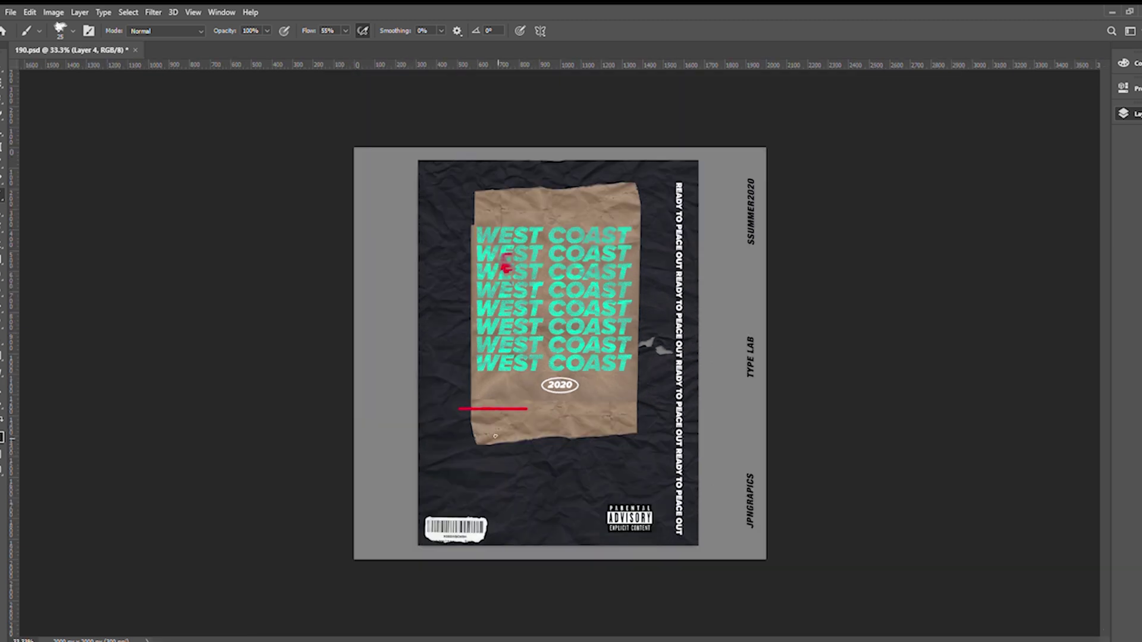
pyautogui.hotkey('ctrl', 'z')
pyautogui.moveTo(443, 433); pyautogui.dragTo(520, 441)
pyautogui.hotkey('ctrl', 'z')
# Paint rough red cross marks in the four corners of the poster with the Brush.
pyautogui.moveTo(434, 168); pyautogui.dragTo(434, 192)
pyautogui.moveTo(438, 514); pyautogui.dragTo(440, 498)
pyautogui.press('v')
# Cycle blend modes on the SCAN0147 copy and SCAN0147 brown paper layers so the lower sheet blends into the black background.
pyautogui.click(883, 529)
pyautogui.click(1012, 171)
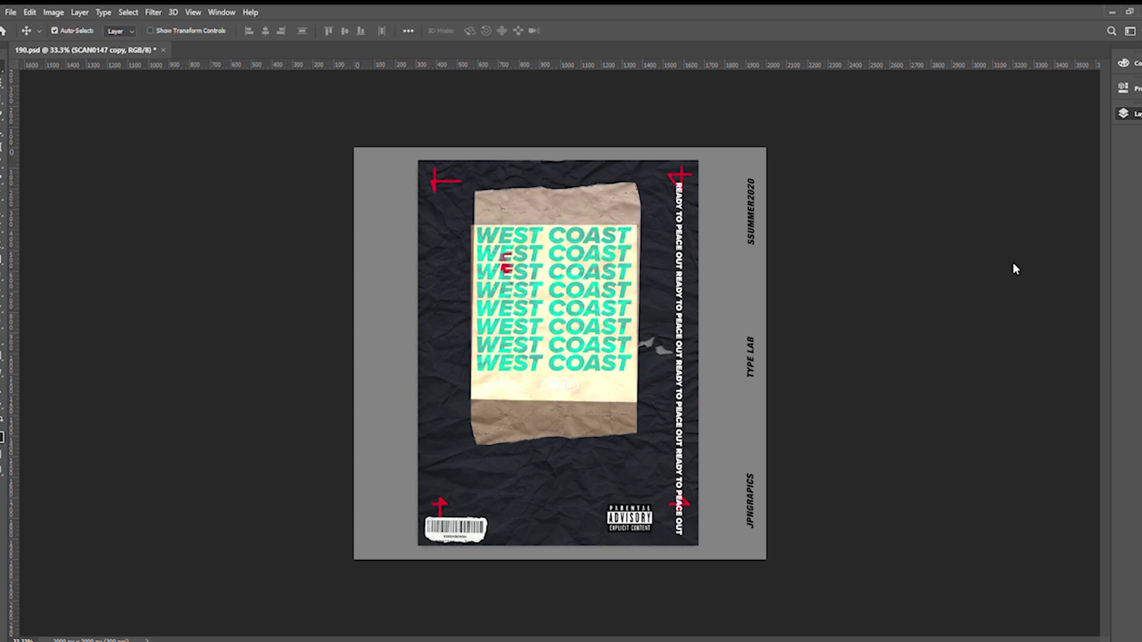
pyautogui.hotkey('alt', '[')
pyautogui.hotkey('alt', ']')
pyautogui.click(1062, 575)
pyautogui.click(1034, 142)
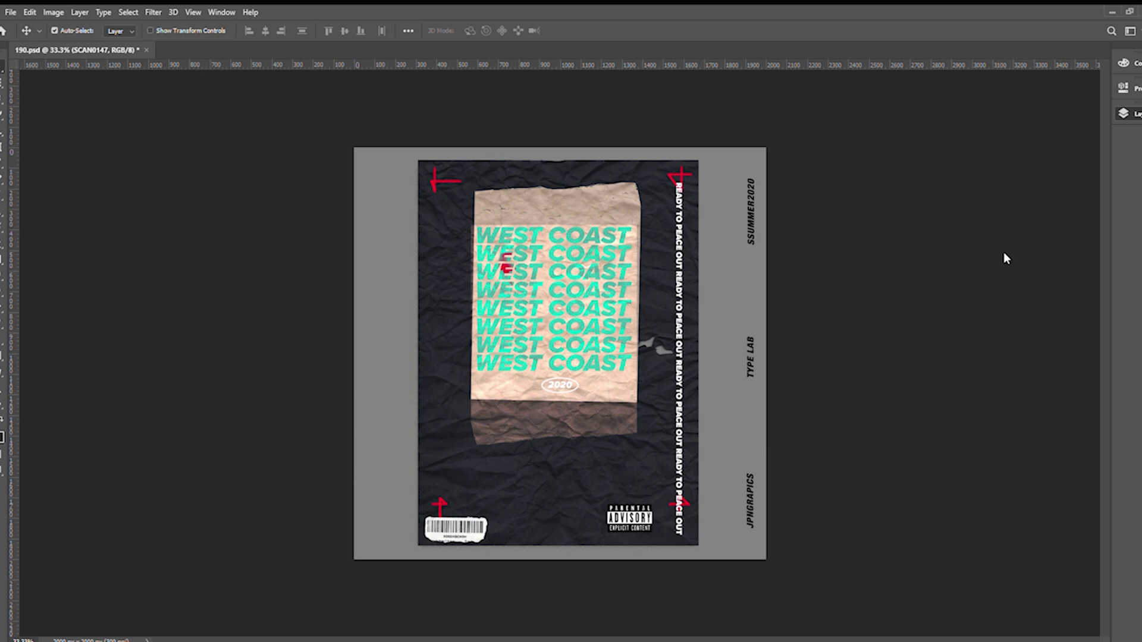
pyautogui.hotkey('shift', '+')
pyautogui.hotkey('shift', '+')
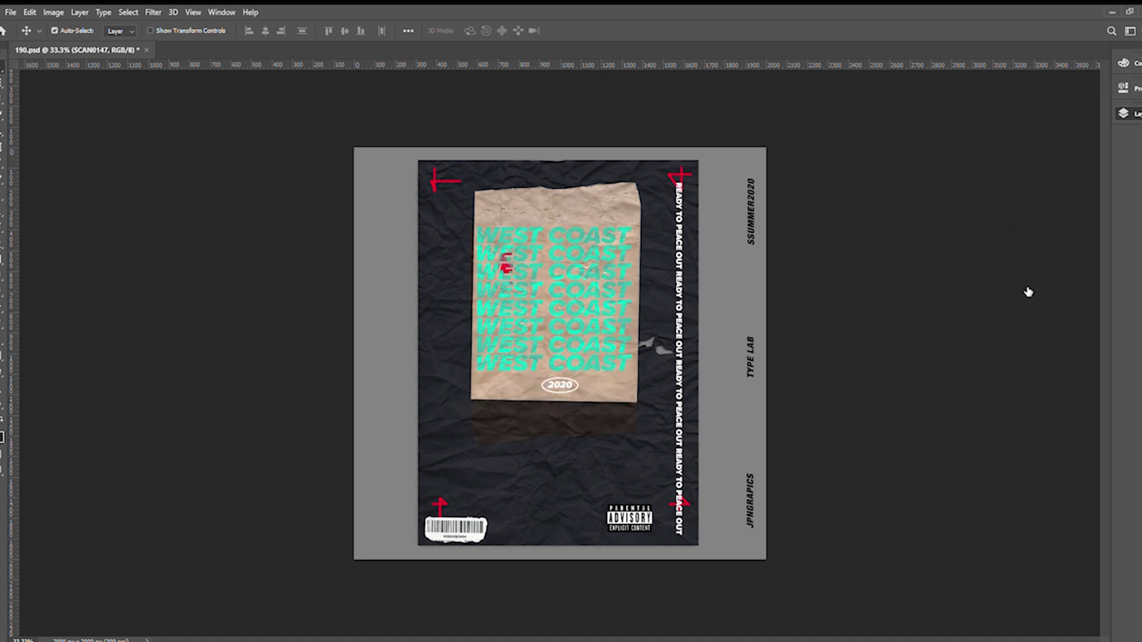
# Scale the SCAN0121 crumpled texture down and fit it over the West Coast text.
pyautogui.click(534, 230)
pyautogui.hotkey('ctrl', 't')
pyautogui.moveTo(834, 330); pyautogui.dragTo(592, 343)
pyautogui.moveTo(434, 313); pyautogui.dragTo(505, 314)
pyautogui.moveTo(660, 330); pyautogui.dragTo(609, 331)
pyautogui.moveTo(515, 276); pyautogui.dragTo(534, 345)
pyautogui.moveTo(375, 575); pyautogui.dragTo(459, 387)
pyautogui.moveTo(551, 349); pyautogui.dragTo(533, 337)
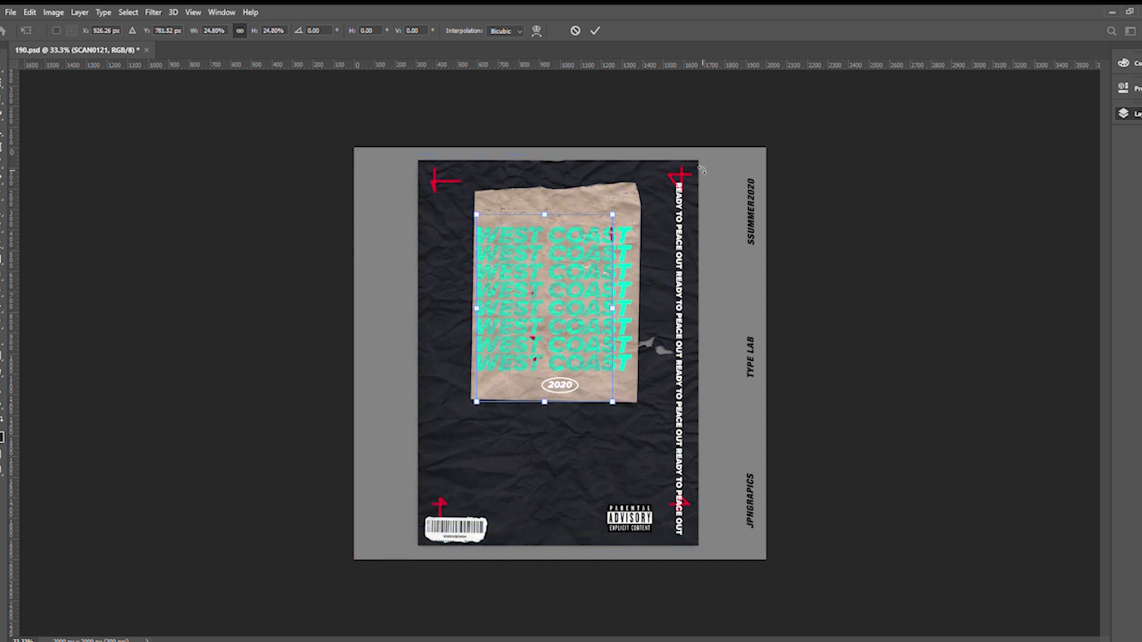
pyautogui.moveTo(612, 214); pyautogui.dragTo(620, 202)
pyautogui.moveTo(610, 259); pyautogui.dragTo(615, 283)
pyautogui.press('Return')
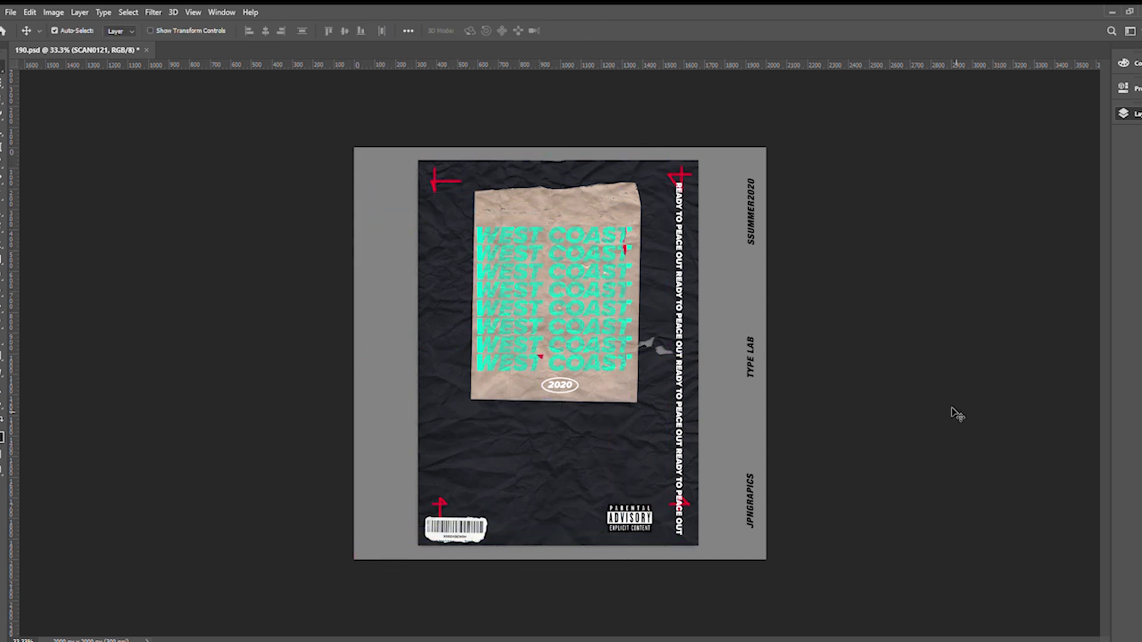
# Change the blend mode of the SCAN0147 copy paper so it shows only as faint red creases over the black background.
pyautogui.click(561, 193)
pyautogui.click(1015, 169)
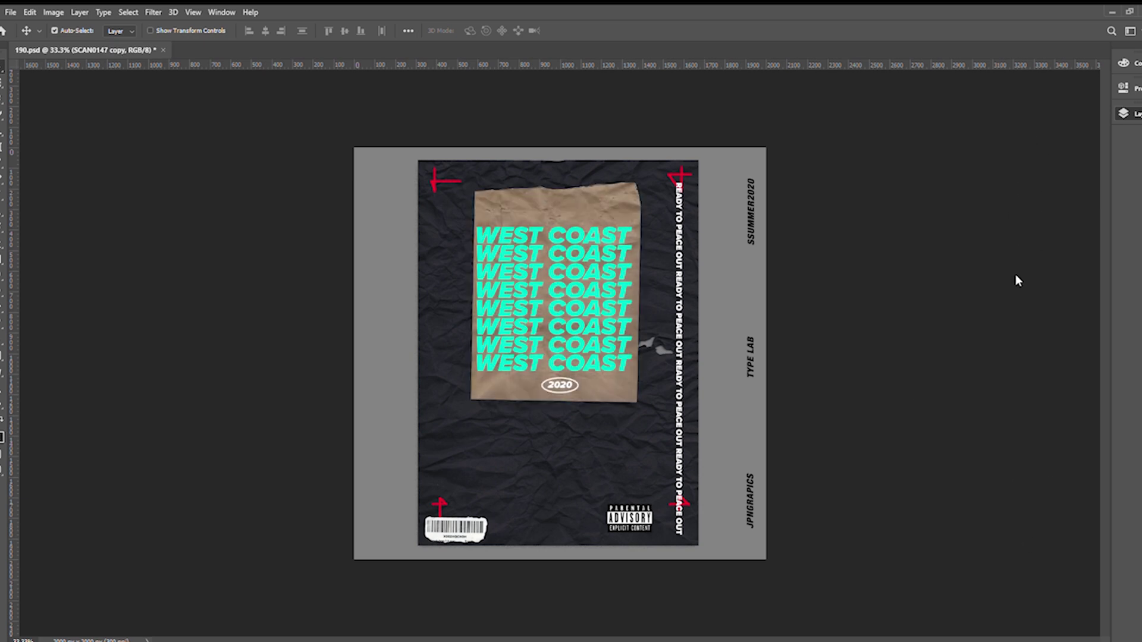
pyautogui.click(1019, 337)
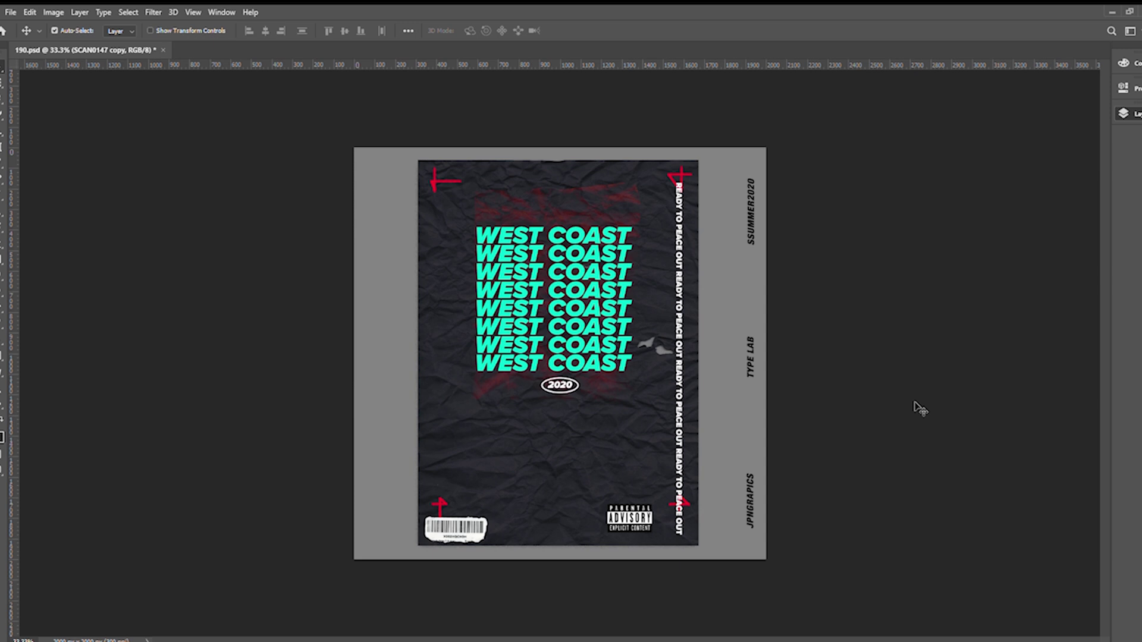
# Cycle blend modes on the West Coast text and choose one that blends it into the creases as dark teal.
pyautogui.click(620, 234)
pyautogui.click(1030, 141)
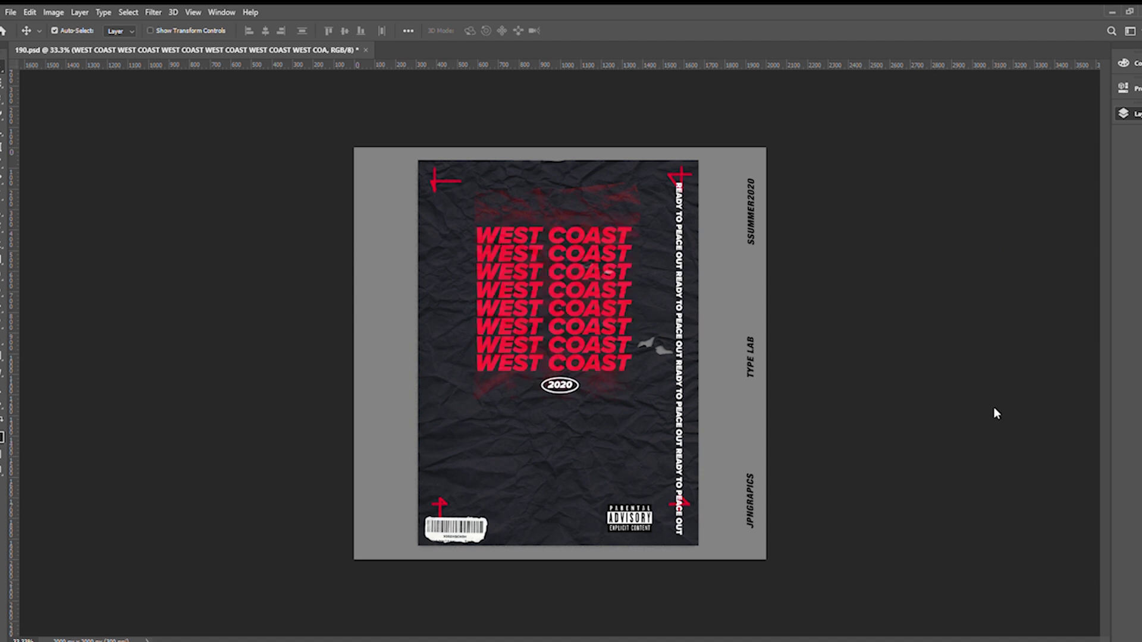
pyautogui.hotkey('shift', '+')
pyautogui.hotkey('shift', '+')
pyautogui.hotkey('shift', '+')
pyautogui.hotkey('shift', '+')
pyautogui.hotkey('shift', '+')
pyautogui.hotkey('shift', '+')
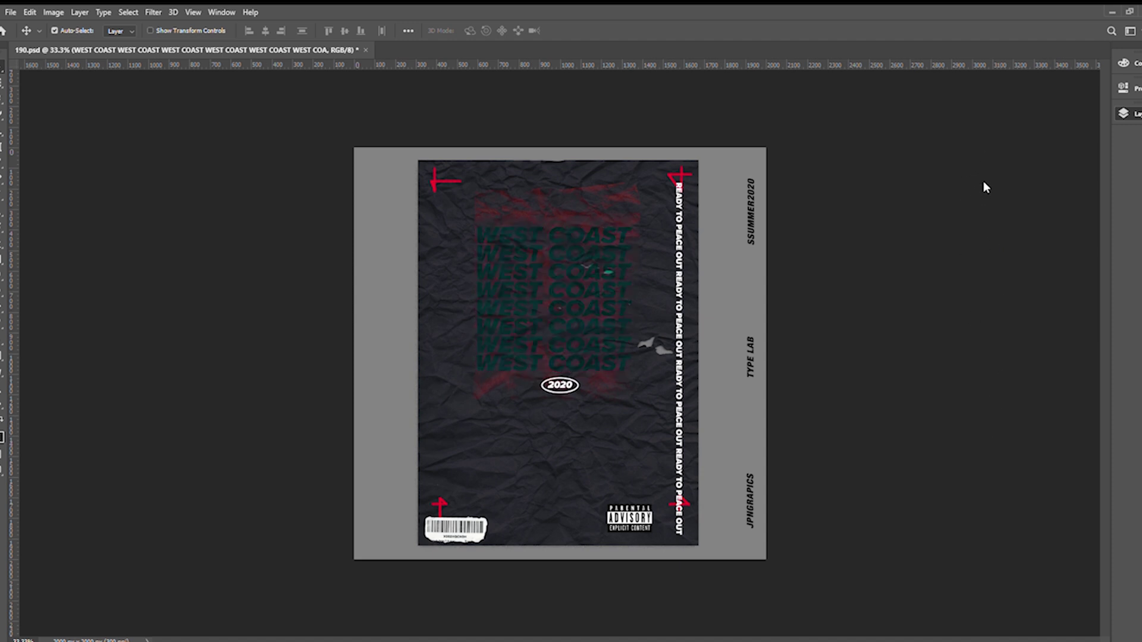
pyautogui.hotkey('shift', '+')
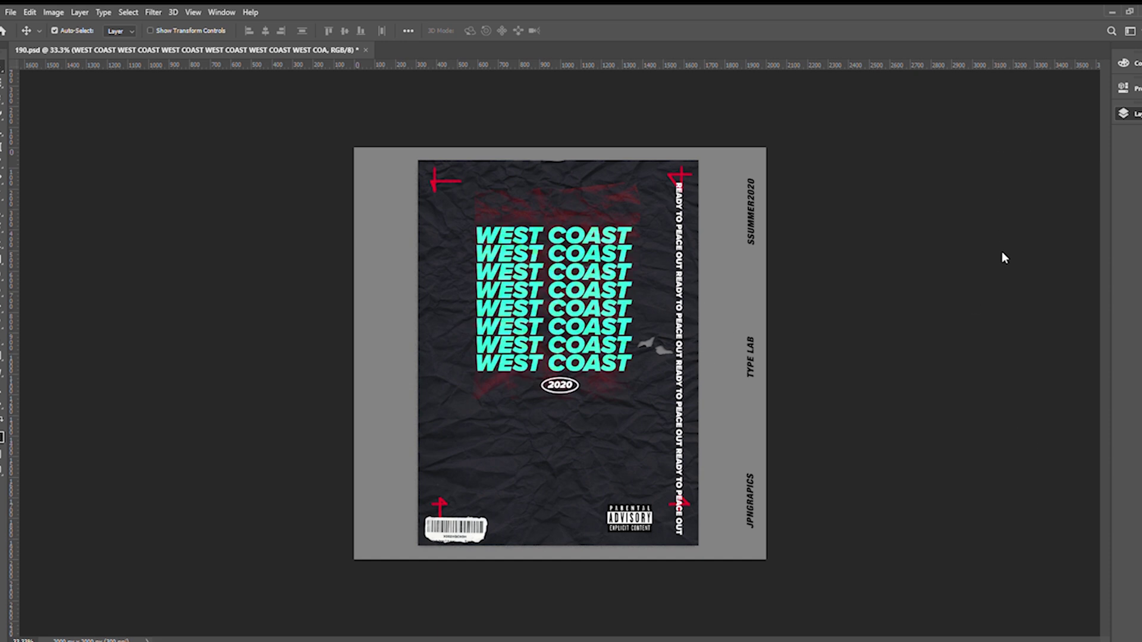
pyautogui.hotkey('shift', '+')
pyautogui.hotkey('shift', '-')
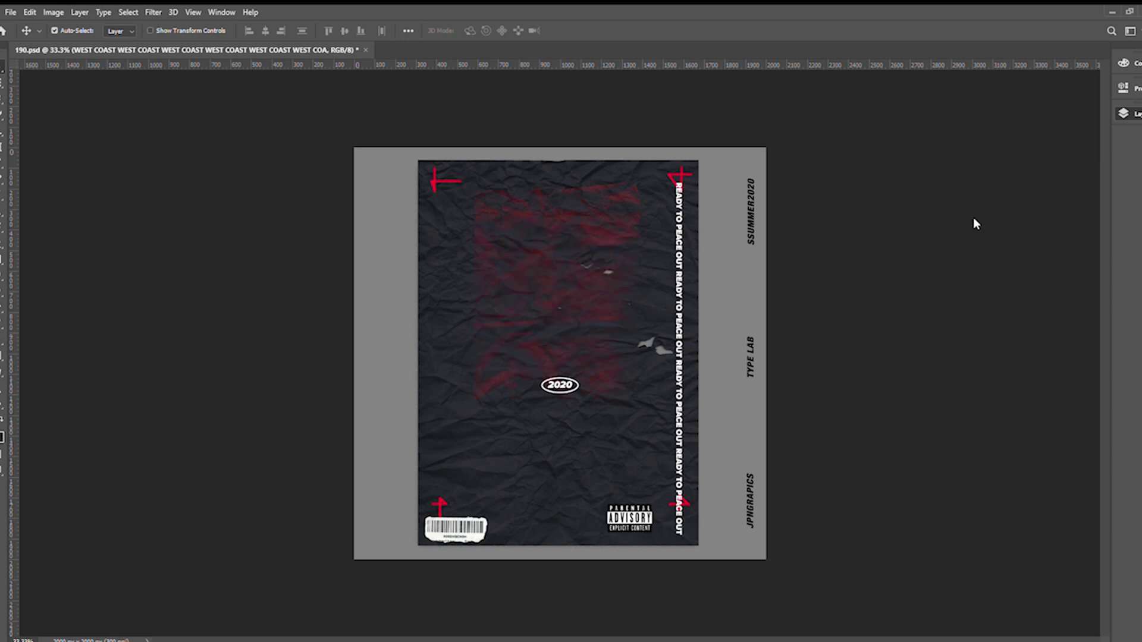
pyautogui.click(984, 198)
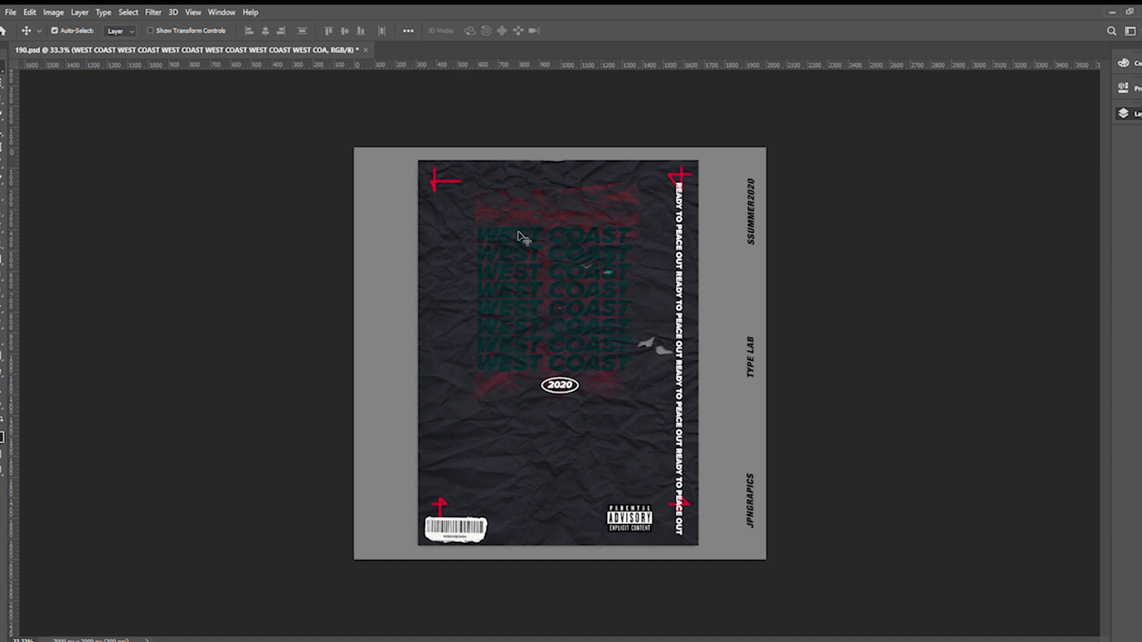
# Set the West Coast text size to 39 pt and adjust its line spacing.
pyautogui.doubleClick(485, 240)
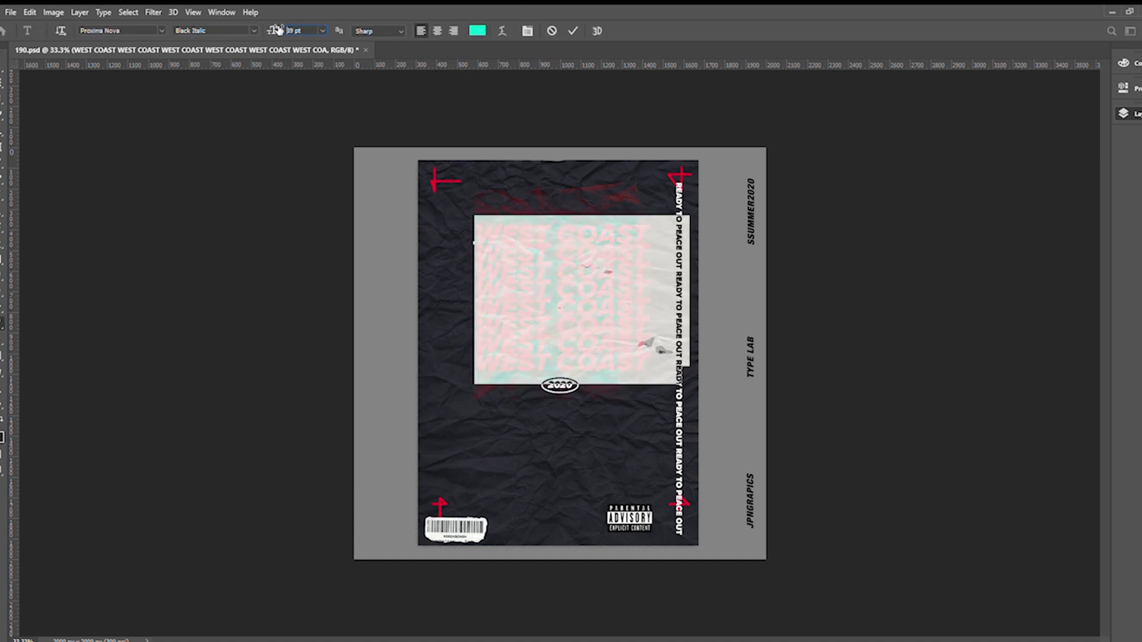
pyautogui.click(1138, 88)
pyautogui.moveTo(1014, 242); pyautogui.dragTo(1018, 240)
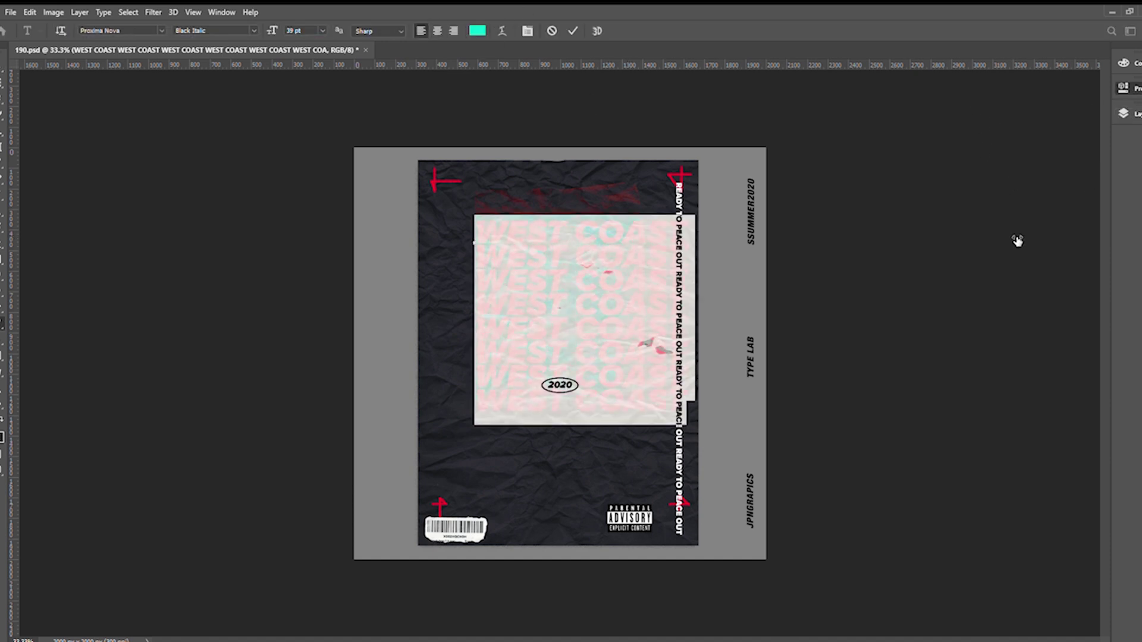
pyautogui.click(572, 30)
pyautogui.press('v')
# Move the enlarged West Coast text block up and left within the poster, close to its upper edge.
pyautogui.hotkey('ctrl', 't')
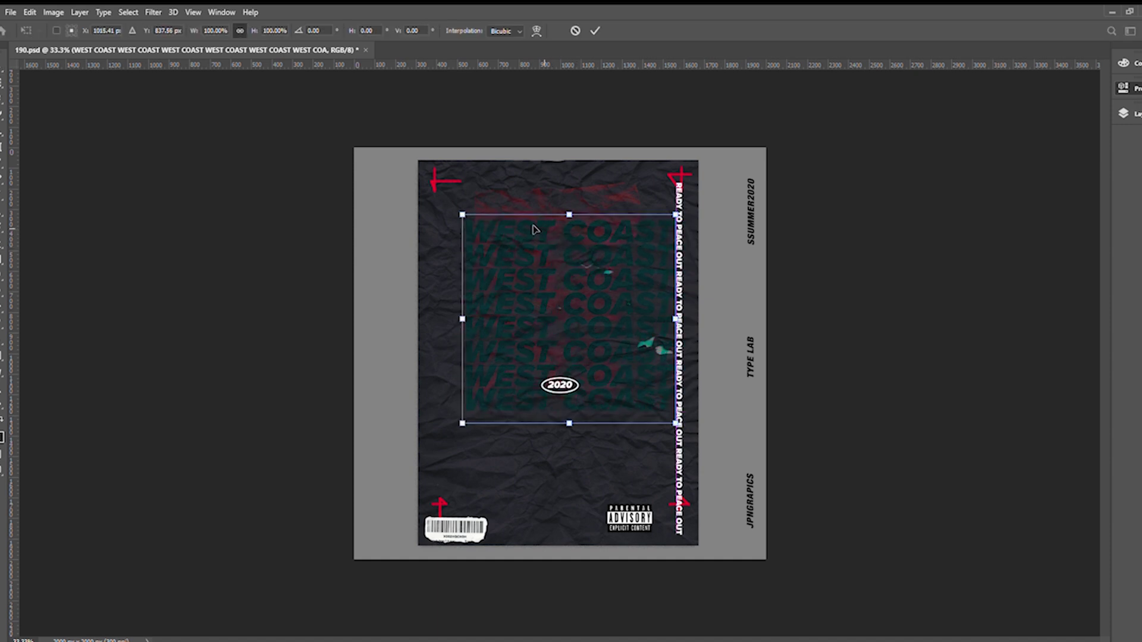
pyautogui.moveTo(527, 214); pyautogui.dragTo(528, 202)
pyautogui.click(595, 31)
# Scale the SCAN0147 copy paper to 9.94% and position it so its red creases extend below the West Coast text.
pyautogui.click(603, 187)
pyautogui.hotkey('ctrl', 't')
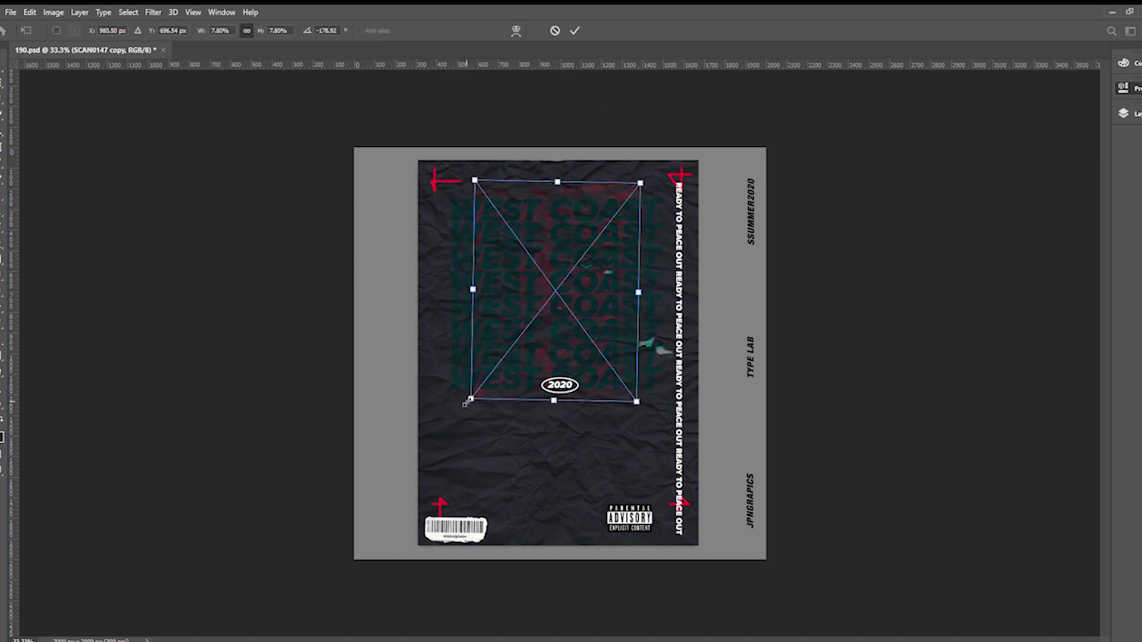
pyautogui.moveTo(467, 402); pyautogui.dragTo(428, 436)
pyautogui.moveTo(573, 173); pyautogui.dragTo(575, 206)
pyautogui.moveTo(675, 325); pyautogui.dragTo(663, 326)
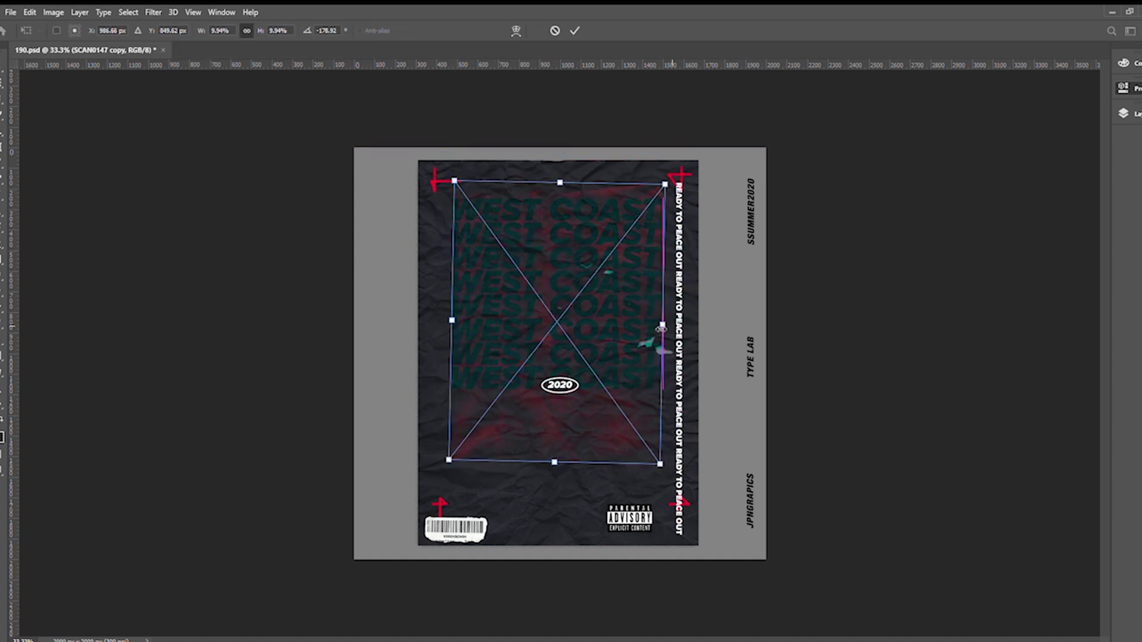
pyautogui.click(577, 31)
# Try painting on the SCAN0128 texture's layer mask with the Brush, then undo the strokes.
pyautogui.click(582, 207)
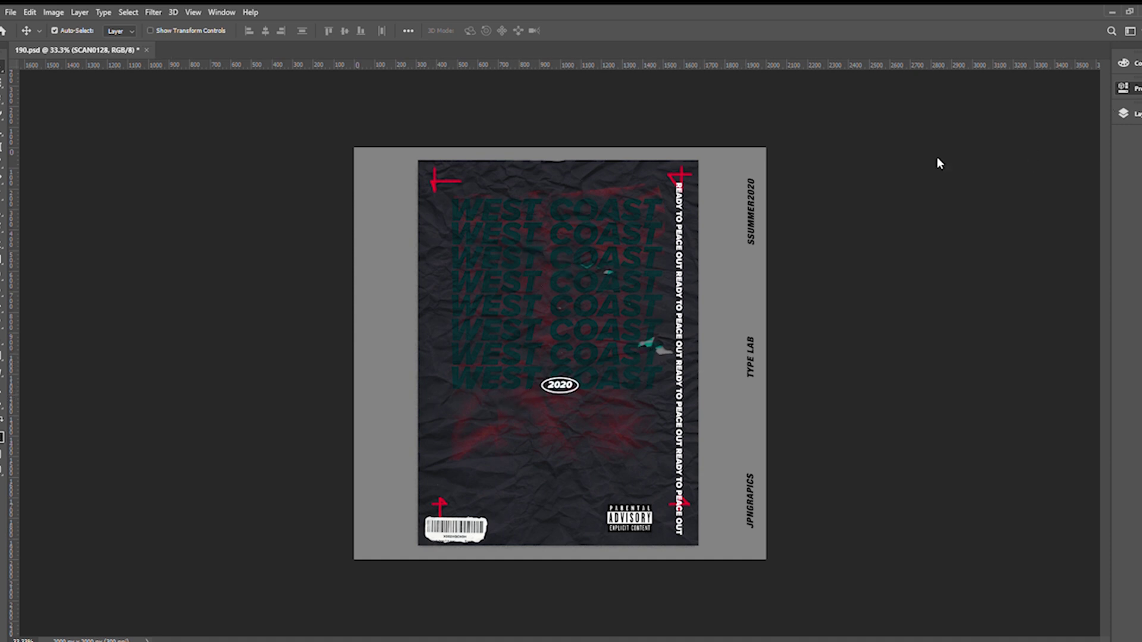
pyautogui.click(1028, 631)
pyautogui.press('b')
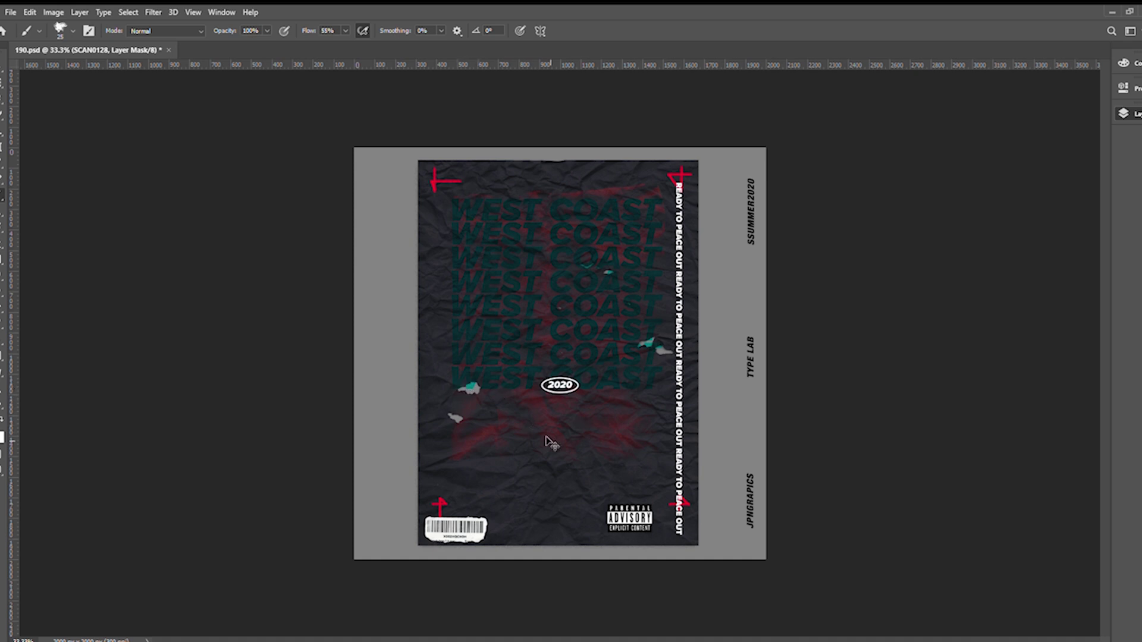
pyautogui.hotkey('ctrl', 'z')
pyautogui.hotkey('ctrl', 'z')
pyautogui.press('z')
pyautogui.hotkey('ctrl', 'z')
pyautogui.hotkey('ctrl', 'z')
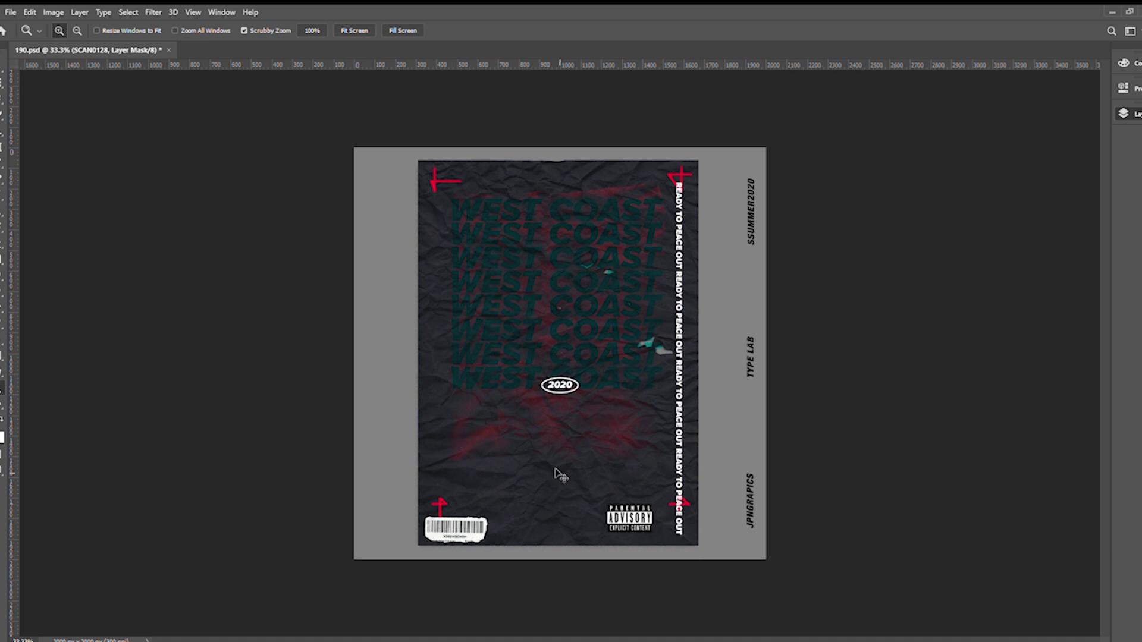
# Scale the West Coast text to 72.80% and place it in the upper left part of the poster.
pyautogui.click(1063, 288)
pyautogui.hotkey('ctrl', 't')
pyautogui.moveTo(665, 401); pyautogui.dragTo(634, 374)
pyautogui.moveTo(583, 326); pyautogui.dragTo(560, 298)
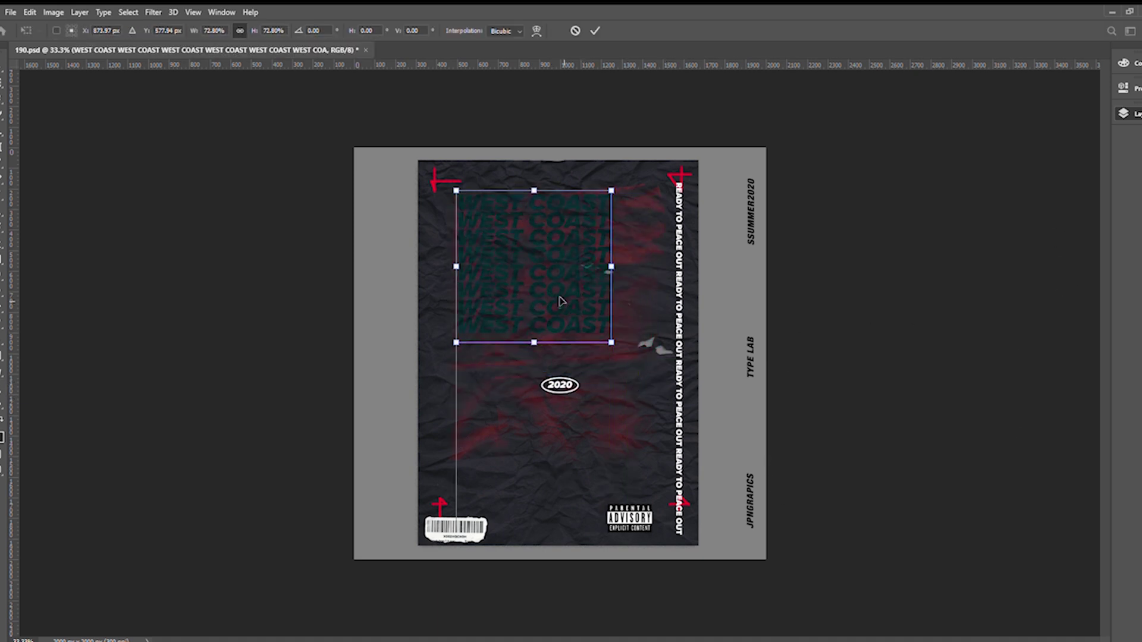
pyautogui.click(595, 31)
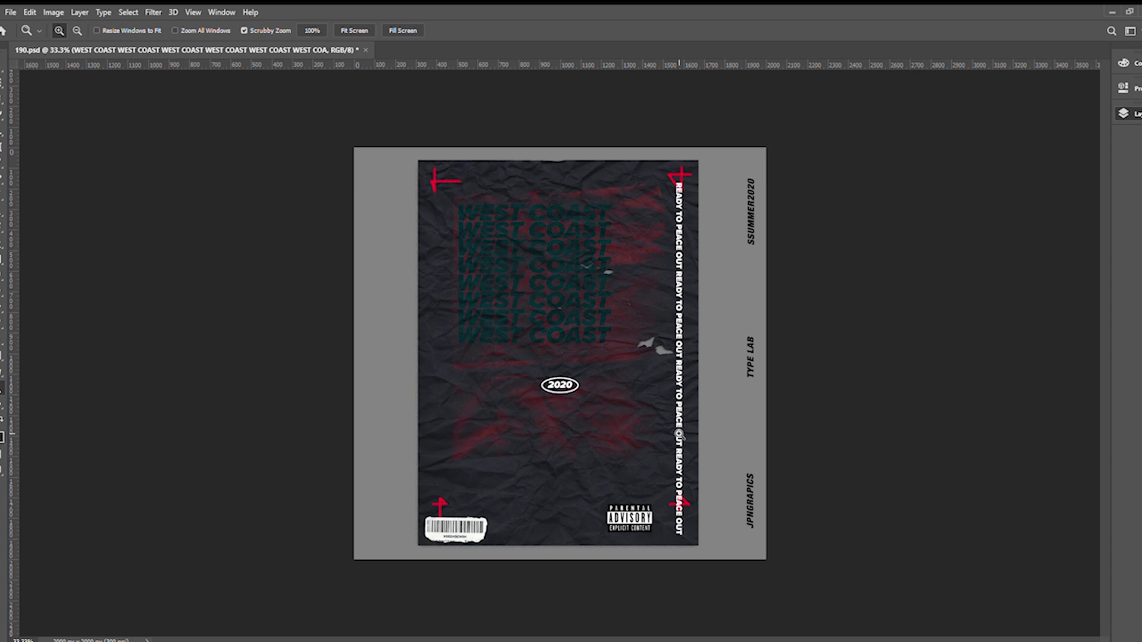
pyautogui.press('v')
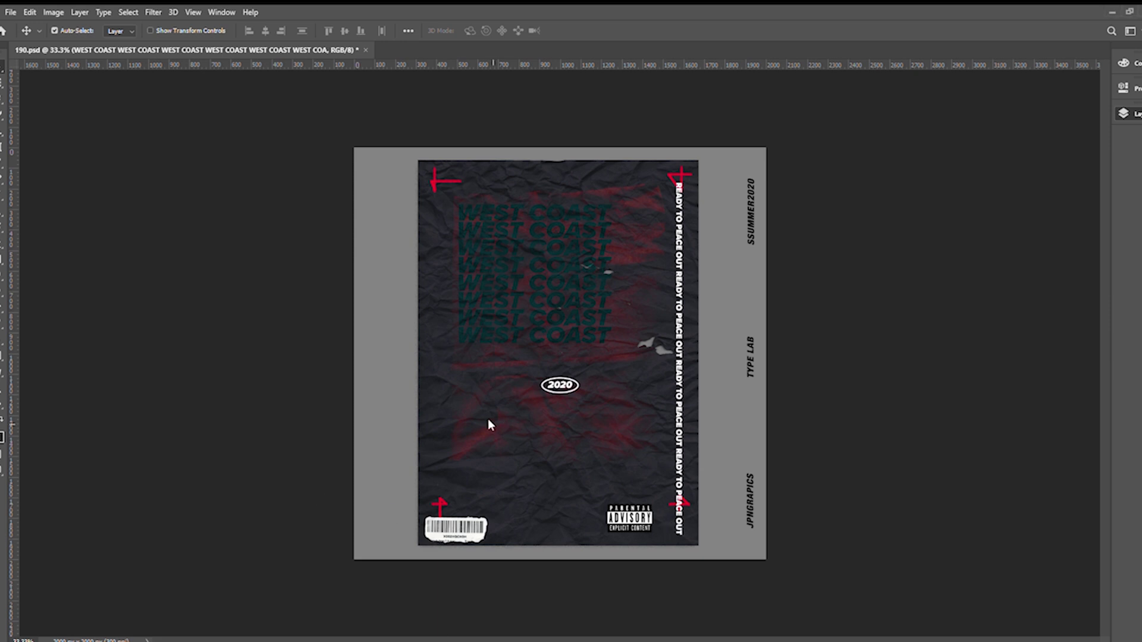
# Place the Unsplash skateboarder photo on the poster and fit it to the poster's width.
pyautogui.moveTo(724, 561); pyautogui.dragTo(692, 546)
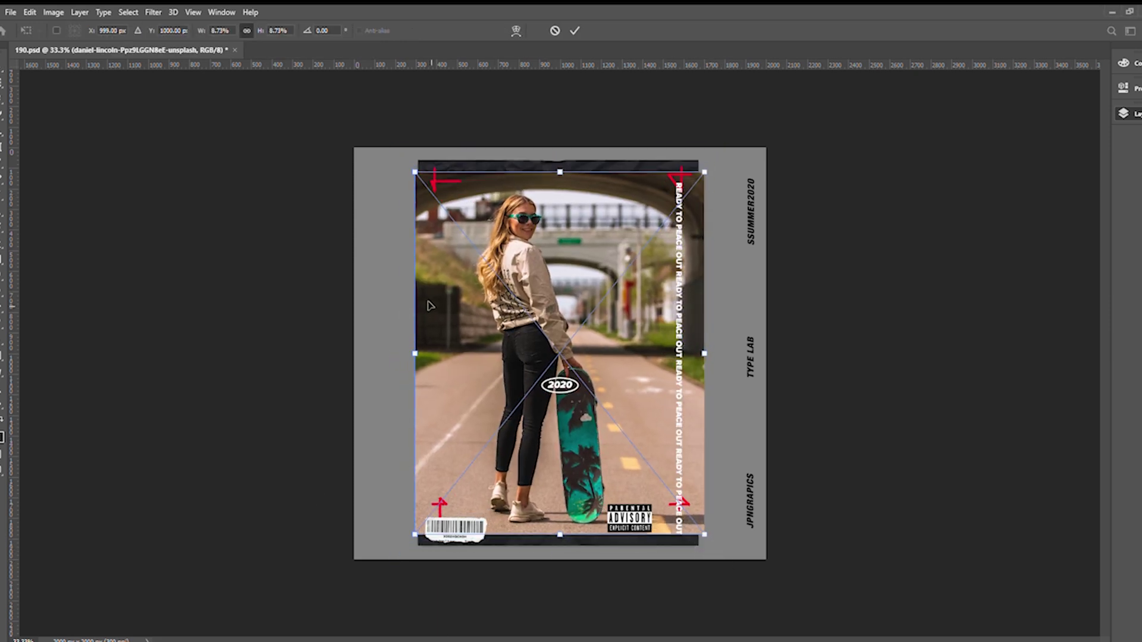
pyautogui.moveTo(430, 304); pyautogui.dragTo(435, 294)
pyautogui.moveTo(708, 345); pyautogui.dragTo(698, 345)
pyautogui.click(575, 31)
# Bring the SCAN0121 crumpled texture over the skateboarder photo and scale it to 173.10% to cover most of the picture.
pyautogui.click(1069, 410)
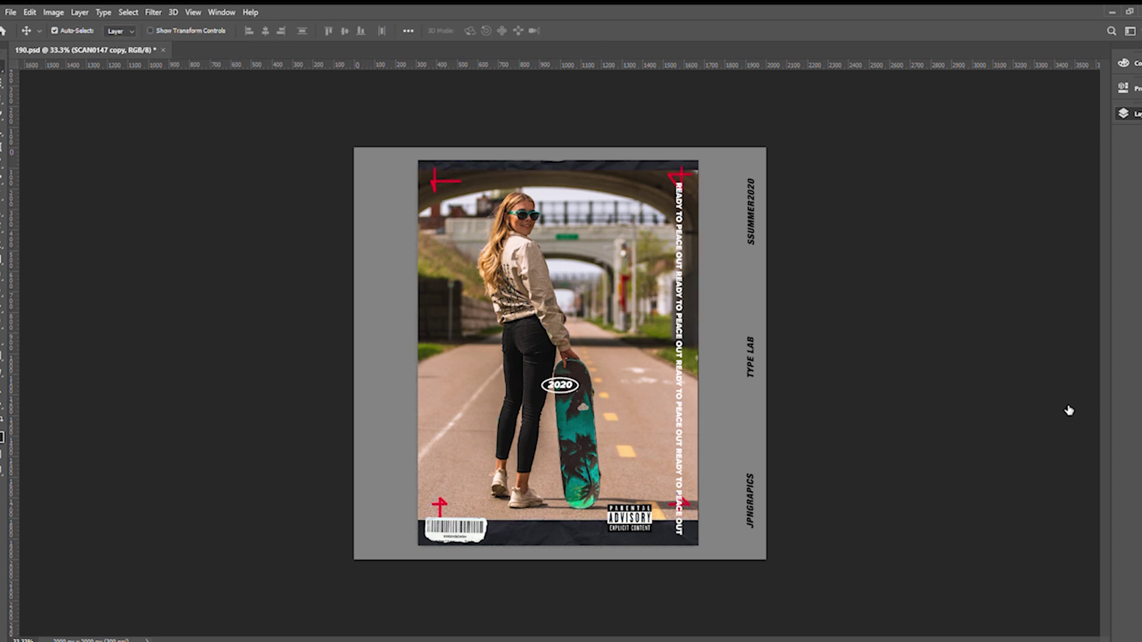
pyautogui.hotkey('ctrl', 'v')
pyautogui.click(1048, 276)
pyautogui.hotkey('ctrl', 't')
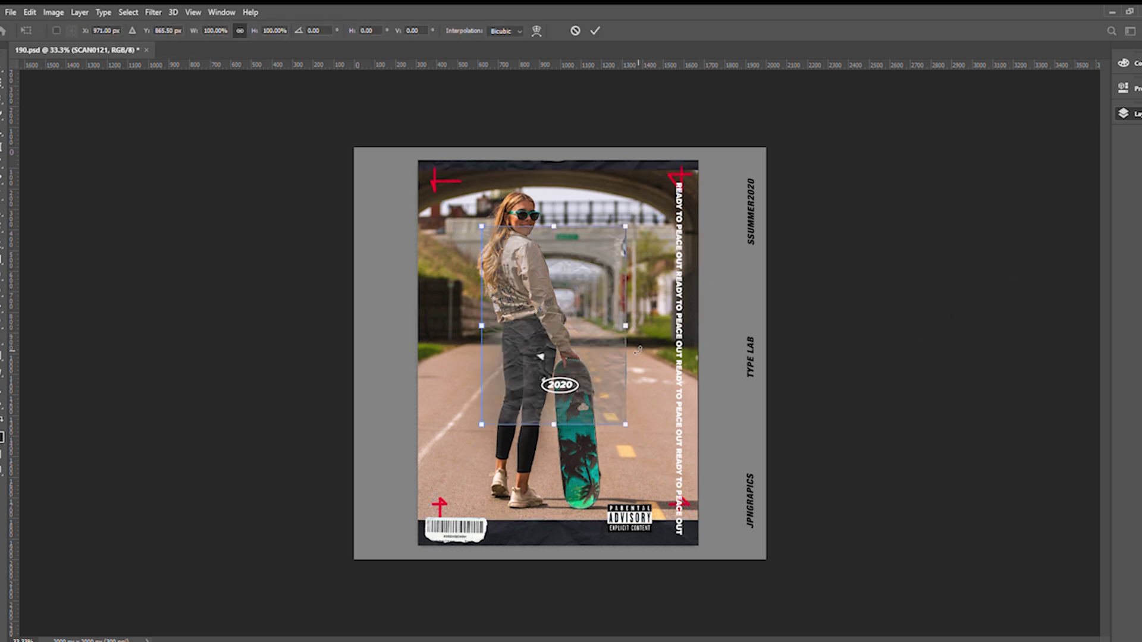
pyautogui.moveTo(627, 328); pyautogui.dragTo(680, 329)
pyautogui.moveTo(595, 323); pyautogui.dragTo(601, 341)
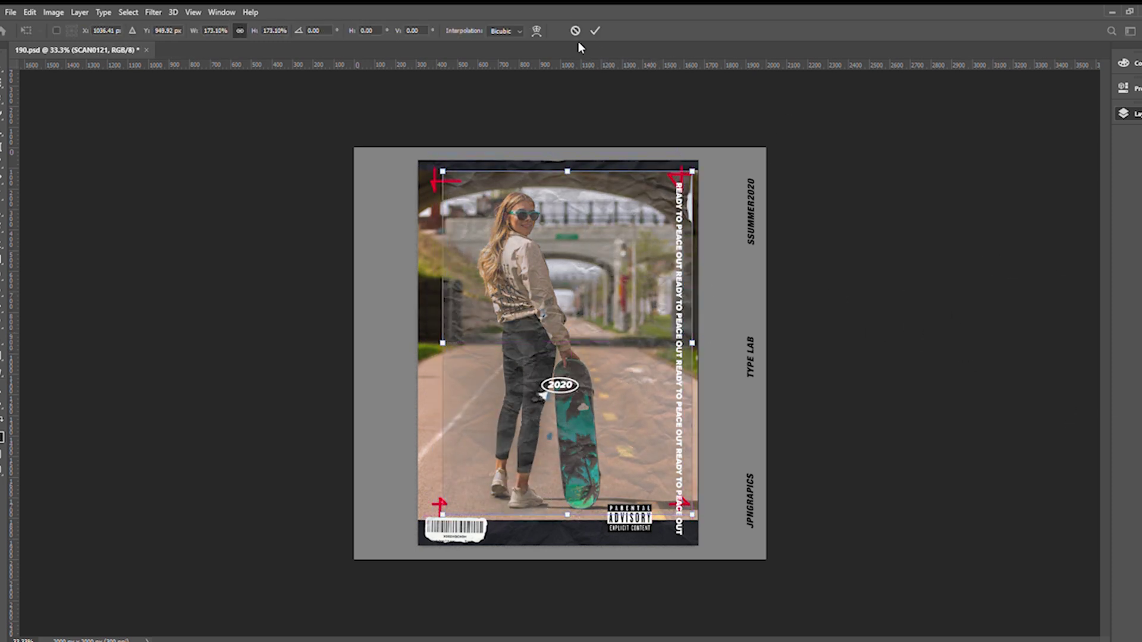
pyautogui.click(595, 30)
# Scale the skateboarder photo to 4.17% and move it to the poster's lower left edge.
pyautogui.hotkey('ctrl', 't')
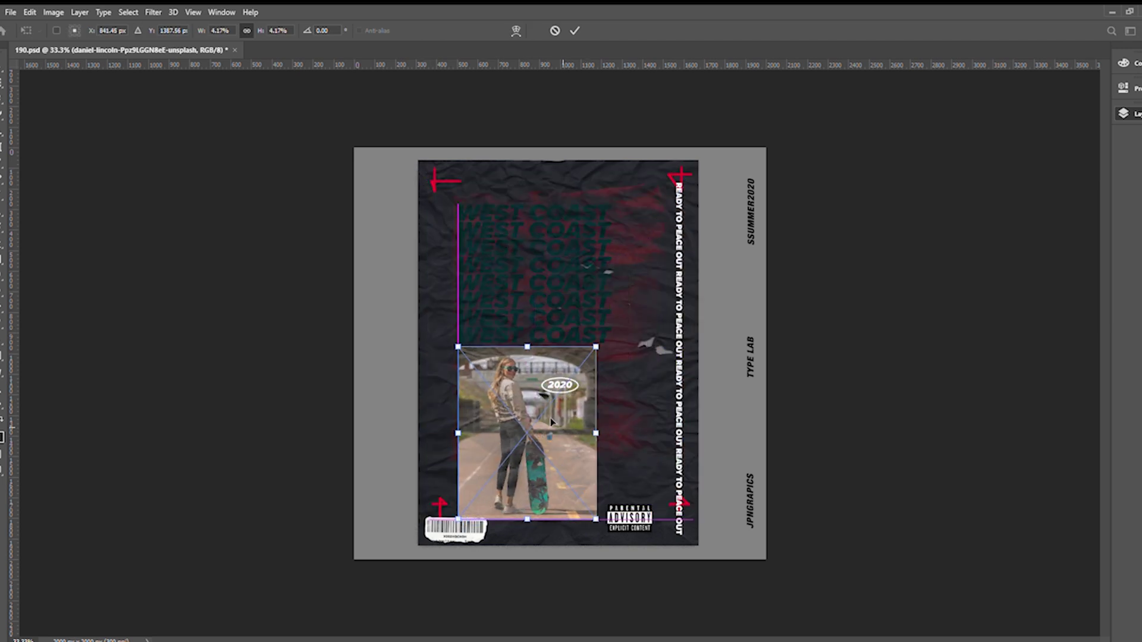
pyautogui.moveTo(551, 418); pyautogui.dragTo(472, 447)
pyautogui.press('Return')
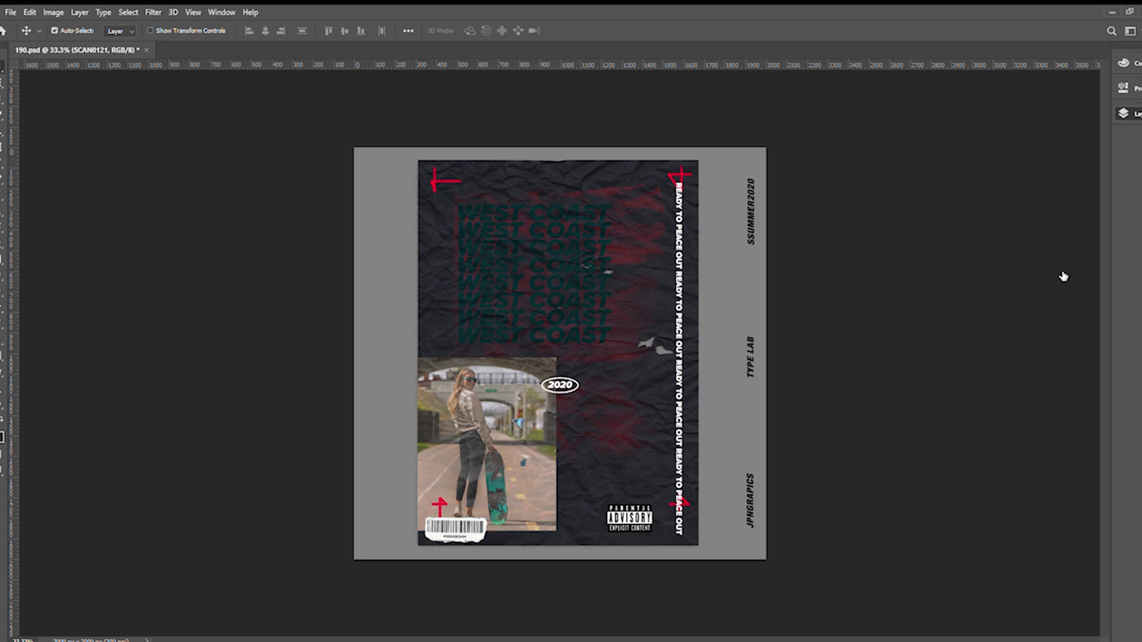
# Shrink the crumpled texture to match the photo and position both directly below the West Coast text, aligned to its left edge.
pyautogui.hotkey('ctrl', 't')
pyautogui.moveTo(688, 162); pyautogui.dragTo(550, 326)
pyautogui.moveTo(491, 435); pyautogui.dragTo(520, 383)
pyautogui.moveTo(515, 449); pyautogui.dragTo(553, 428)
pyautogui.moveTo(572, 494)
pyautogui.mouseDown()
pyautogui.moveTo(571, 526)
pyautogui.moveTo(557, 500)
pyautogui.mouseUp()
pyautogui.press('Return')
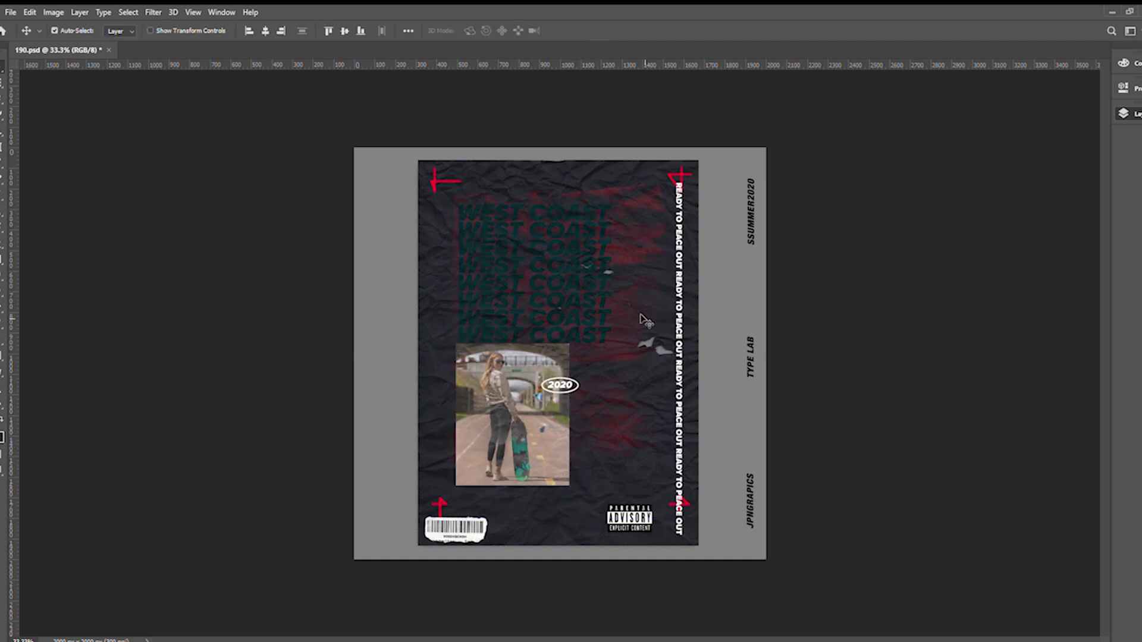
# Change the West Coast text's blend mode so the letters appear bright red.
pyautogui.doubleClick(572, 226)
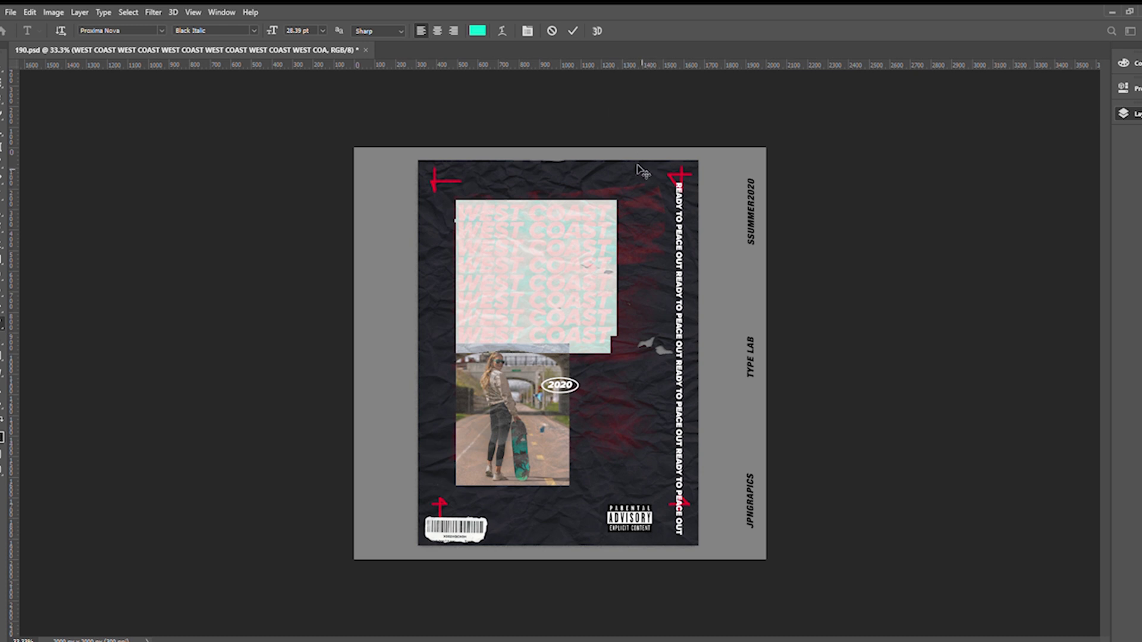
pyautogui.click(1053, 146)
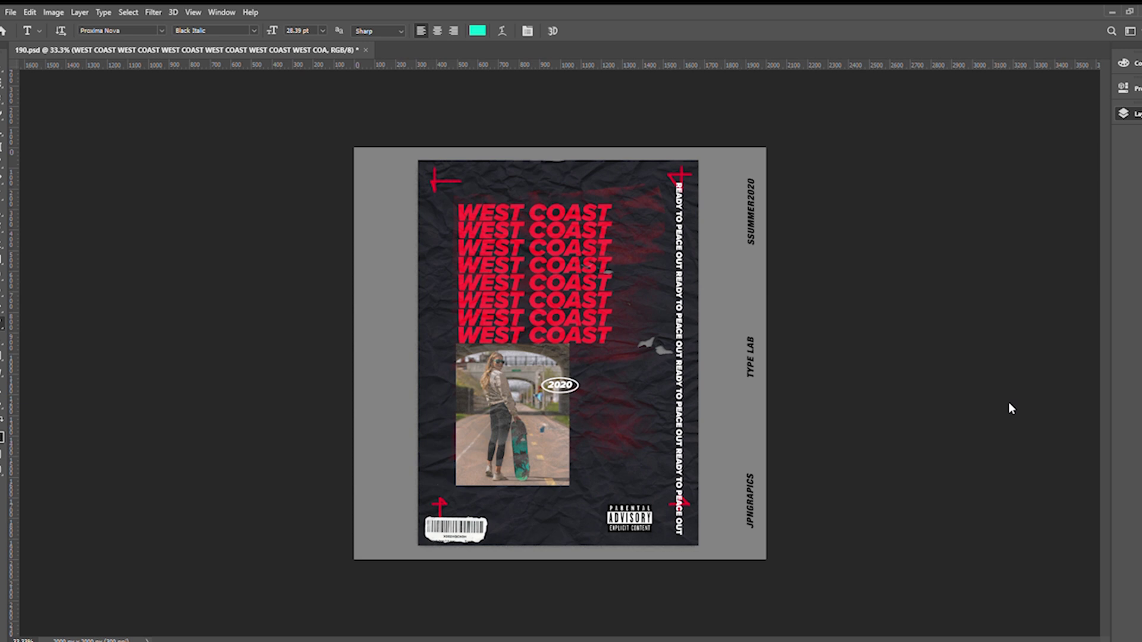
pyautogui.press('v')
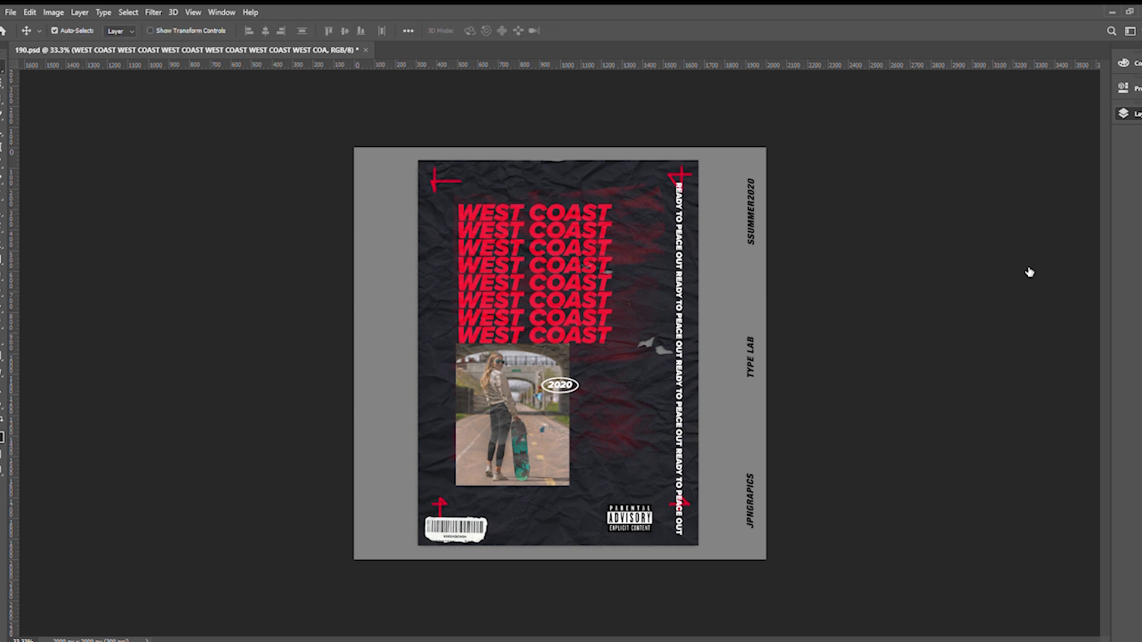
# Duplicate the crumpled texture, clip the copy to the West Coast text and reposition it over the letters.
pyautogui.click(515, 398)
pyautogui.hotkey('ctrl', 'j')
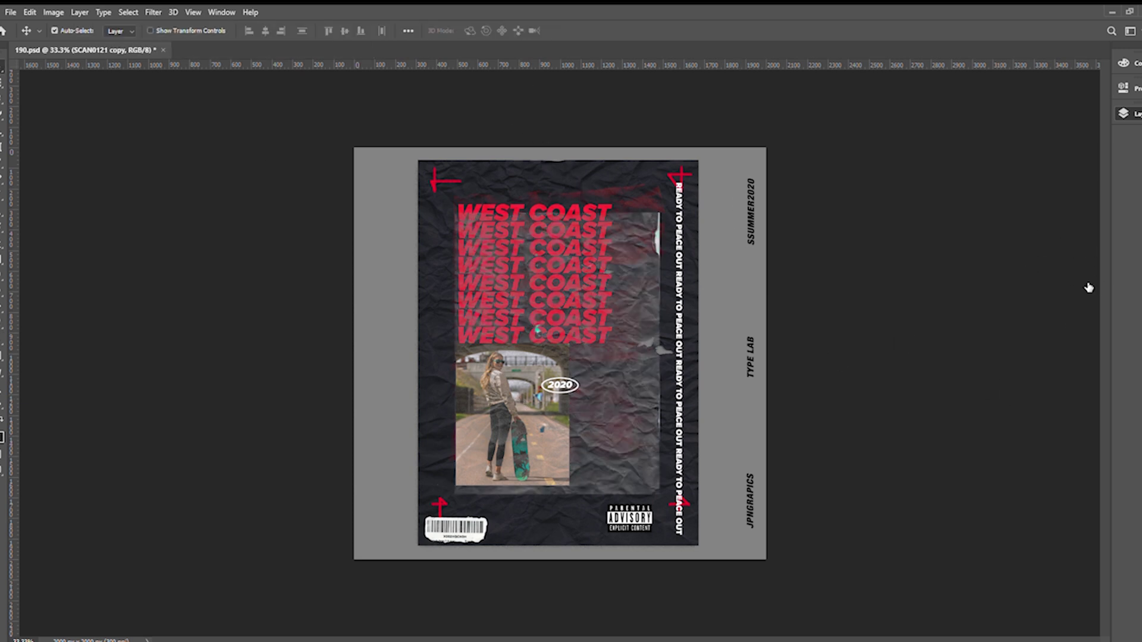
pyautogui.click(1000, 315)
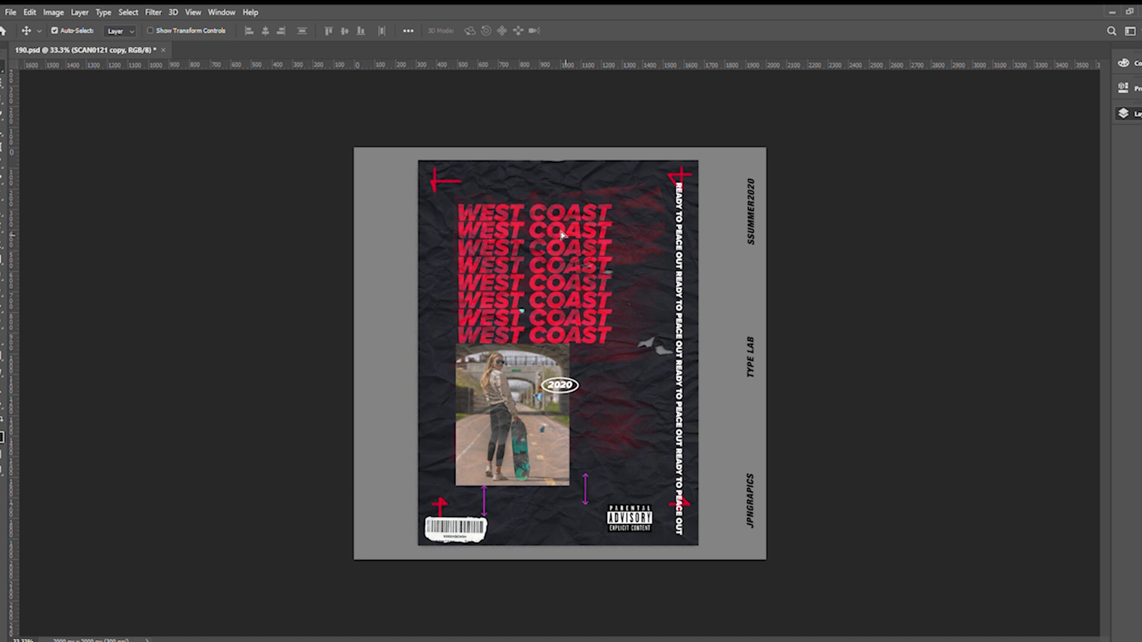
pyautogui.hotkey('ctrl', 't')
pyautogui.moveTo(622, 271); pyautogui.dragTo(616, 262)
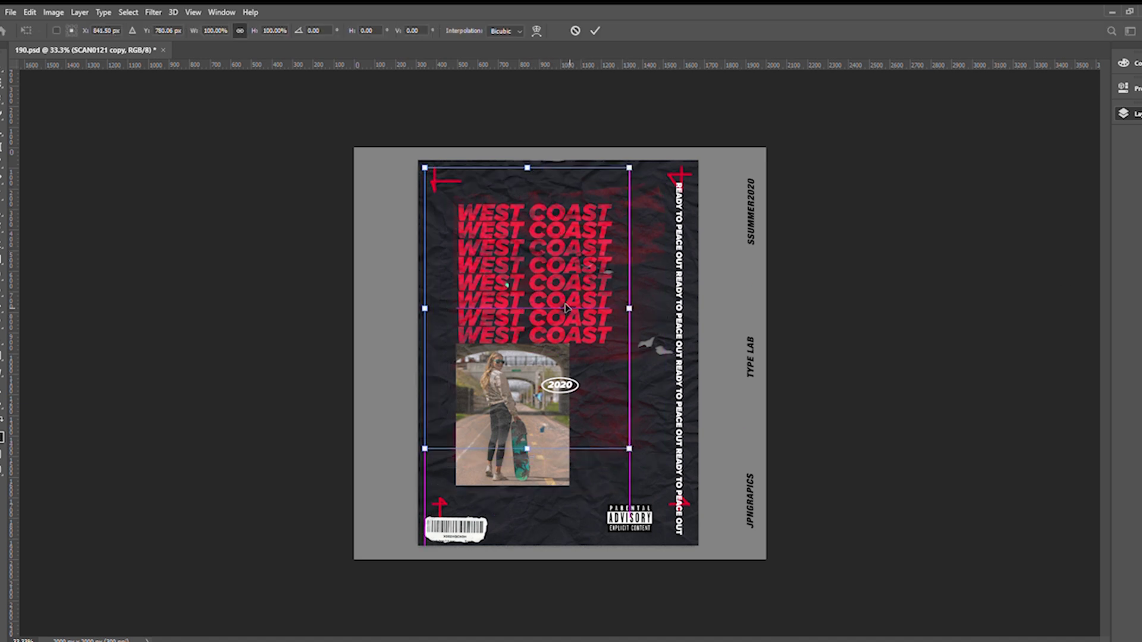
pyautogui.click(594, 31)
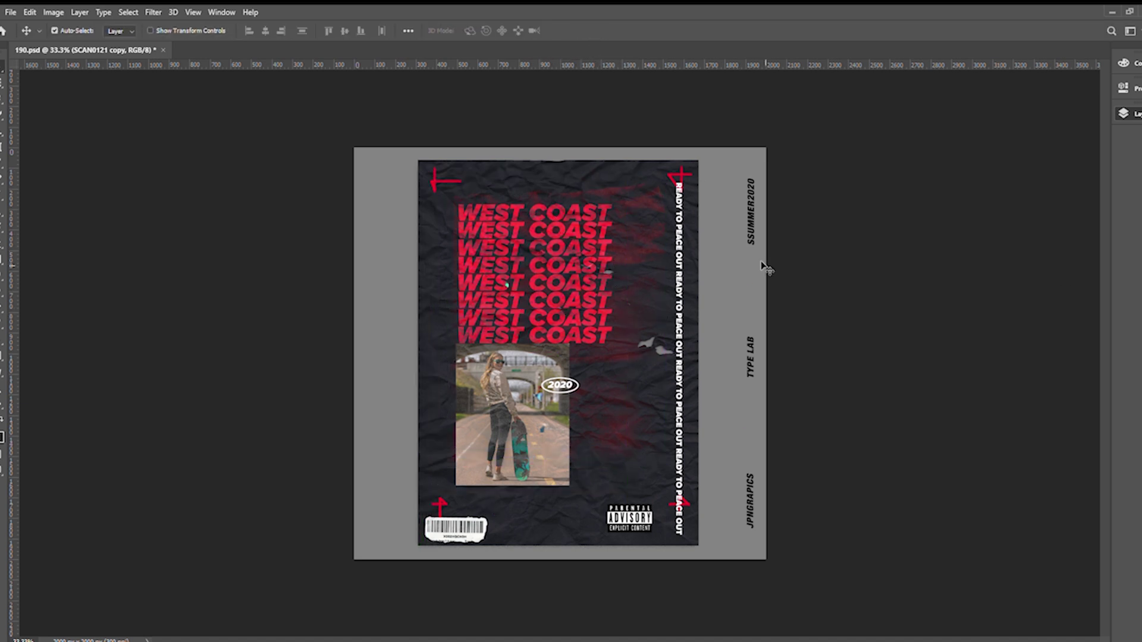
# Shrink the vertical Ready to peace out text and place it beside the poster's right edge, just below the upper corner mark.
pyautogui.click(680, 491)
pyautogui.hotkey('ctrl', 't')
pyautogui.moveTo(688, 537); pyautogui.dragTo(679, 350)
pyautogui.click(607, 31)
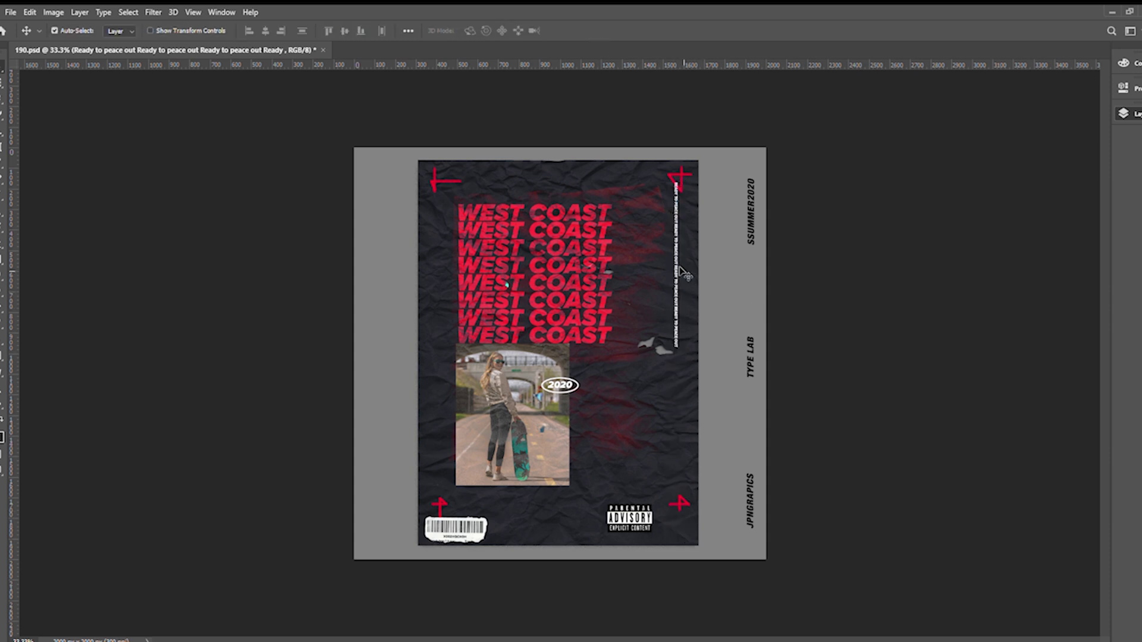
pyautogui.moveTo(680, 267); pyautogui.dragTo(678, 280)
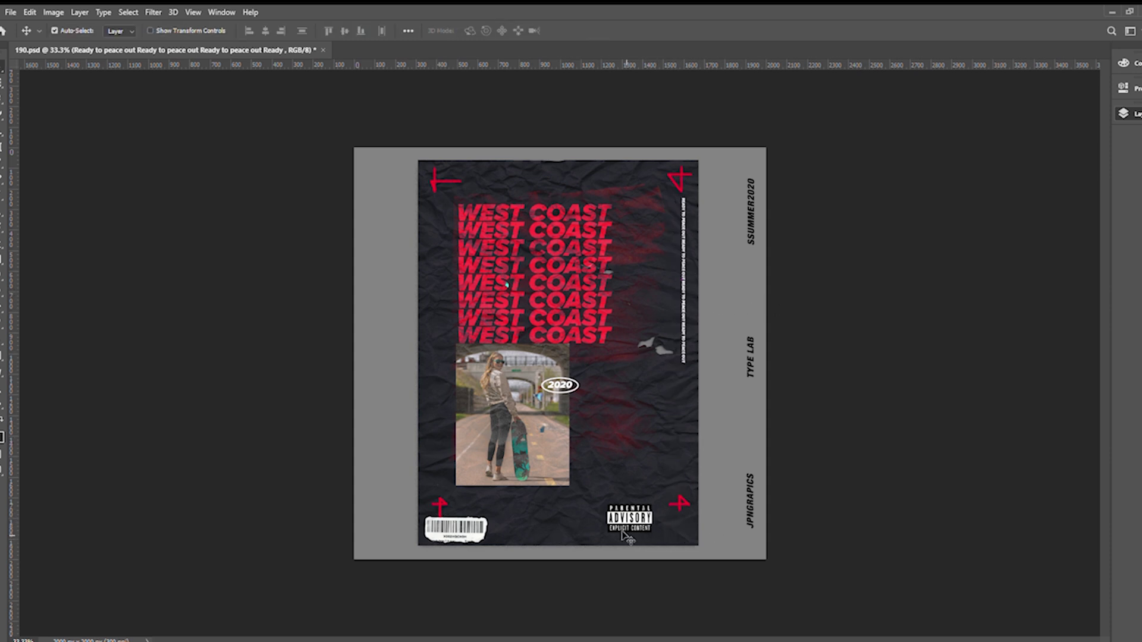
# Move the Parental Advisory label slightly up and to the right, close to the poster's lower right corner mark.
pyautogui.moveTo(634, 519)
pyautogui.mouseDown()
pyautogui.moveTo(680, 452)
pyautogui.moveTo(626, 418)
pyautogui.moveTo(651, 411)
pyautogui.moveTo(589, 381)
pyautogui.moveTo(588, 423)
pyautogui.moveTo(611, 480)
pyautogui.moveTo(512, 484)
pyautogui.moveTo(593, 480)
pyautogui.moveTo(632, 462)
pyautogui.moveTo(624, 516)
pyautogui.moveTo(674, 530)
pyautogui.moveTo(611, 505)
pyautogui.moveTo(637, 505)
pyautogui.mouseUp()
pyautogui.hotkey('ctrl', 't')
pyautogui.click(575, 30)
# Move the barcode to the poster's top edge above the end of the title, enlarging and tilting it slightly.
pyautogui.moveTo(455, 529); pyautogui.dragTo(670, 191)
pyautogui.hotkey('ctrl', 't')
pyautogui.moveTo(641, 188)
pyautogui.mouseDown()
pyautogui.moveTo(628, 197)
pyautogui.moveTo(626, 187)
pyautogui.mouseUp()
pyautogui.click(596, 31)
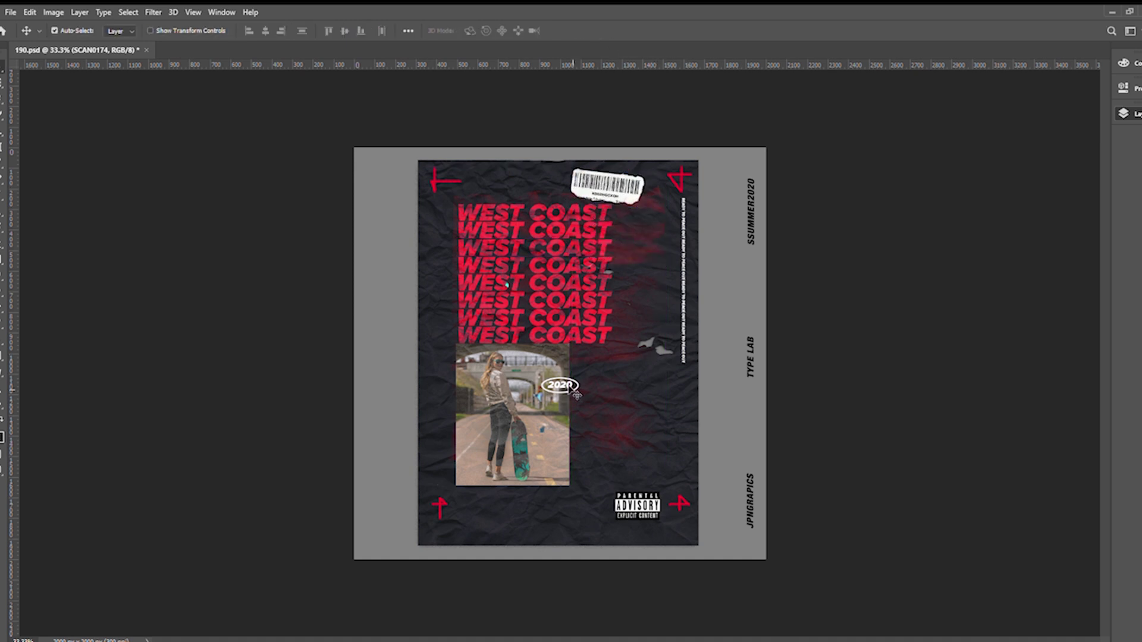
# Move the oval 2020 badge up and left so it sits inside the skateboarder photo's right edge.
pyautogui.click(562, 386)
pyautogui.hotkey('ctrl', 't')
pyautogui.moveTo(564, 384)
pyautogui.mouseDown()
pyautogui.moveTo(498, 496)
pyautogui.moveTo(560, 368)
pyautogui.moveTo(553, 377)
pyautogui.mouseUp()
pyautogui.click(592, 31)
# Enlarge the West Coast text block to about 126% so it spans most of the poster's width behind the photo.
pyautogui.click(523, 335)
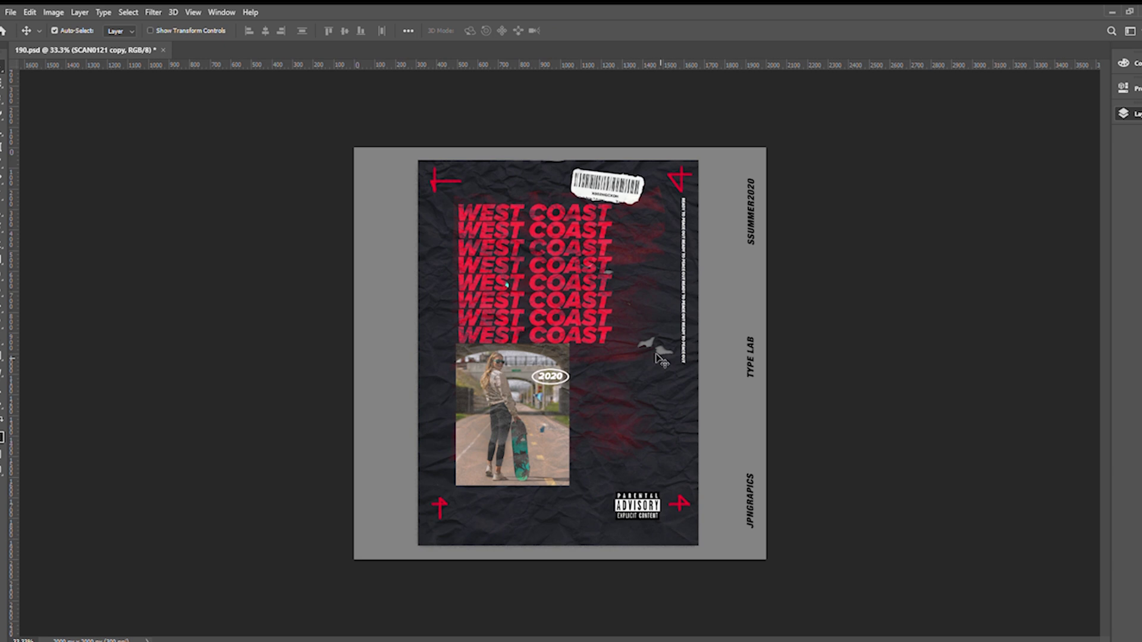
pyautogui.click(1039, 497)
pyautogui.hotkey('ctrl', 't')
pyautogui.moveTo(613, 352); pyautogui.dragTo(648, 382)
pyautogui.click(576, 31)
pyautogui.hotkey('ctrl', 't')
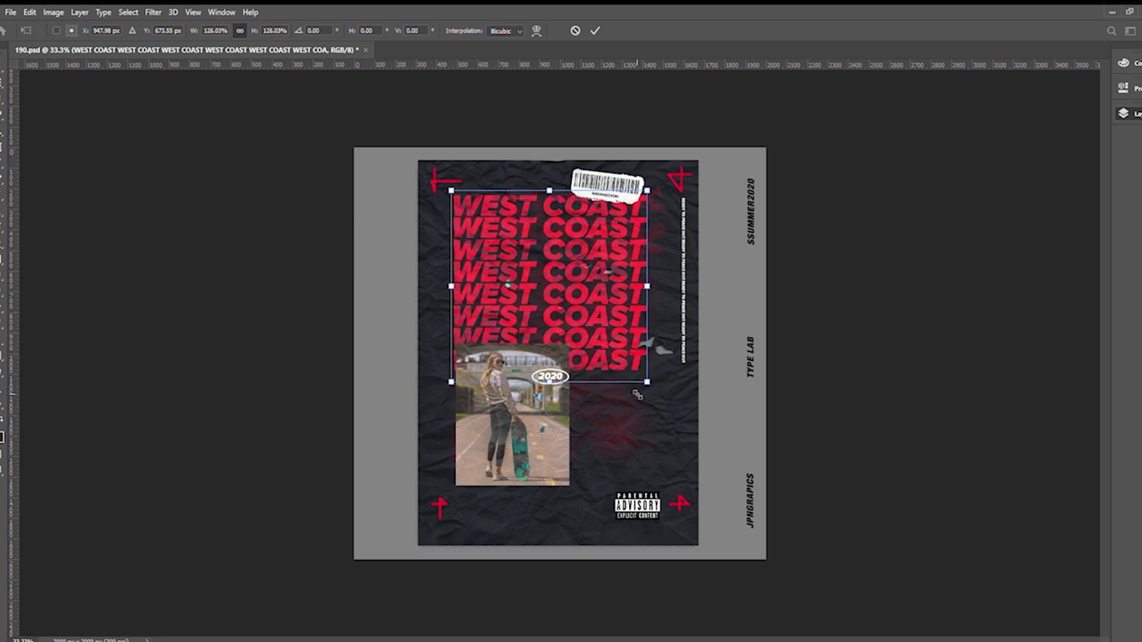
pyautogui.press('Return')
# Duplicate the red crumpled-paper texture and move and rotate the copy to tint the poster's lower left area.
pyautogui.click(622, 438)
pyautogui.hotkey('ctrl', 't')
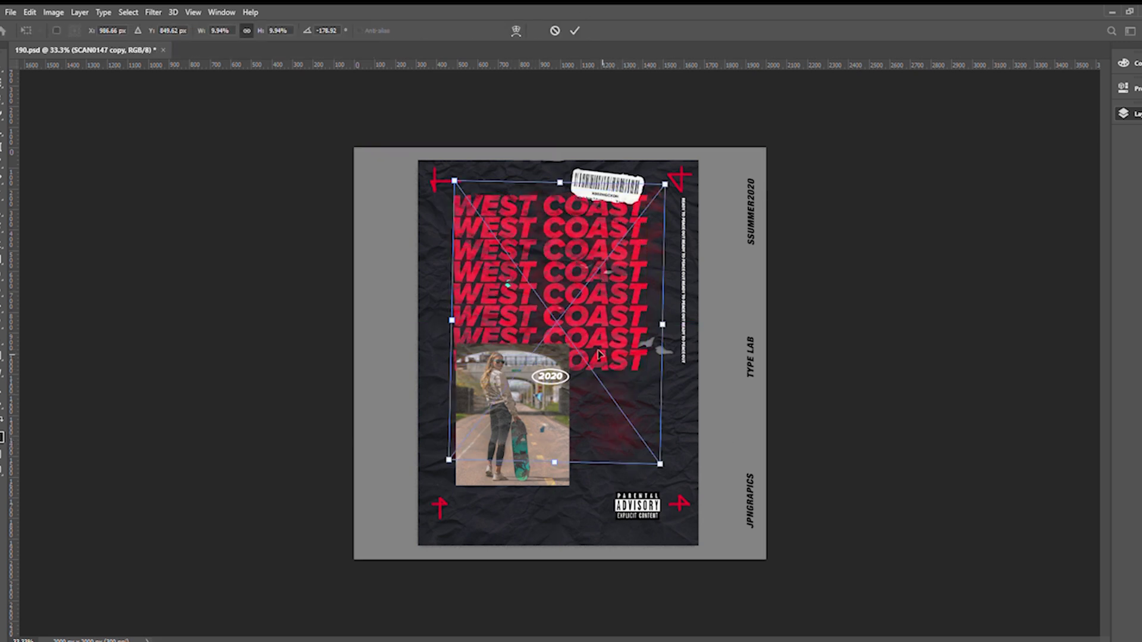
pyautogui.click(571, 29)
pyautogui.hotkey('ctrl', 'j')
pyautogui.hotkey('ctrl', 't')
pyautogui.moveTo(609, 350)
pyautogui.mouseDown()
pyautogui.moveTo(637, 380)
pyautogui.moveTo(570, 418)
pyautogui.moveTo(581, 420)
pyautogui.mouseUp()
pyautogui.click(574, 29)
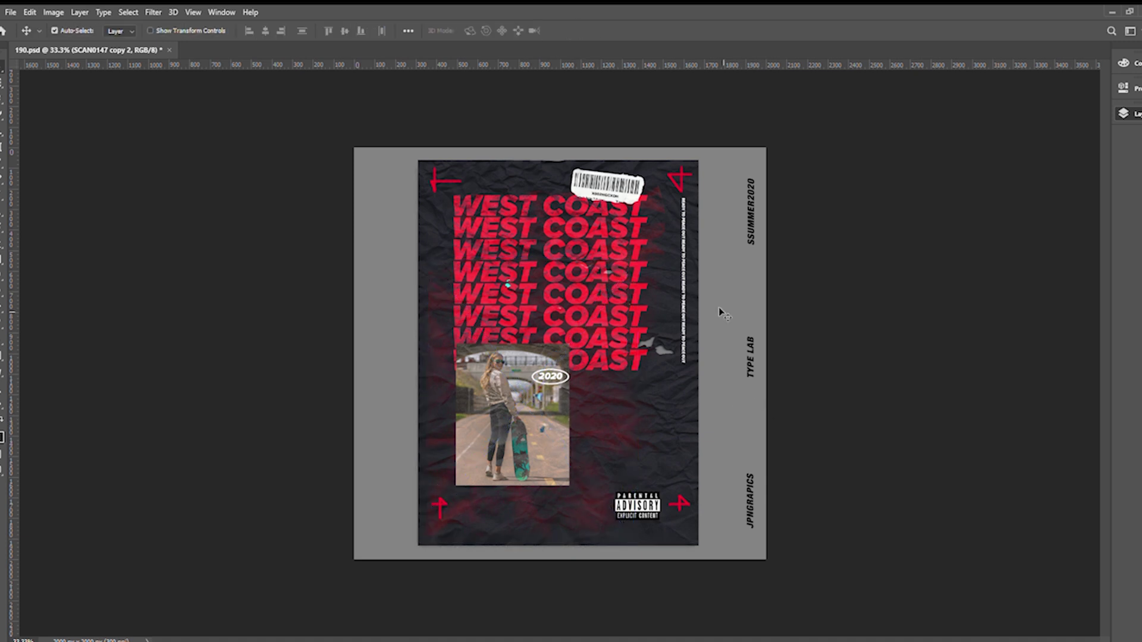
# Move the barcode above the start of the title, straighten it and scale it to about 77%.
pyautogui.click(625, 185)
pyautogui.hotkey('ctrl', 't')
pyautogui.moveTo(657, 173); pyautogui.dragTo(486, 180)
pyautogui.click(595, 30)
pyautogui.hotkey('ctrl', 't')
pyautogui.click(595, 30)
pyautogui.hotkey('ctrl', 't')
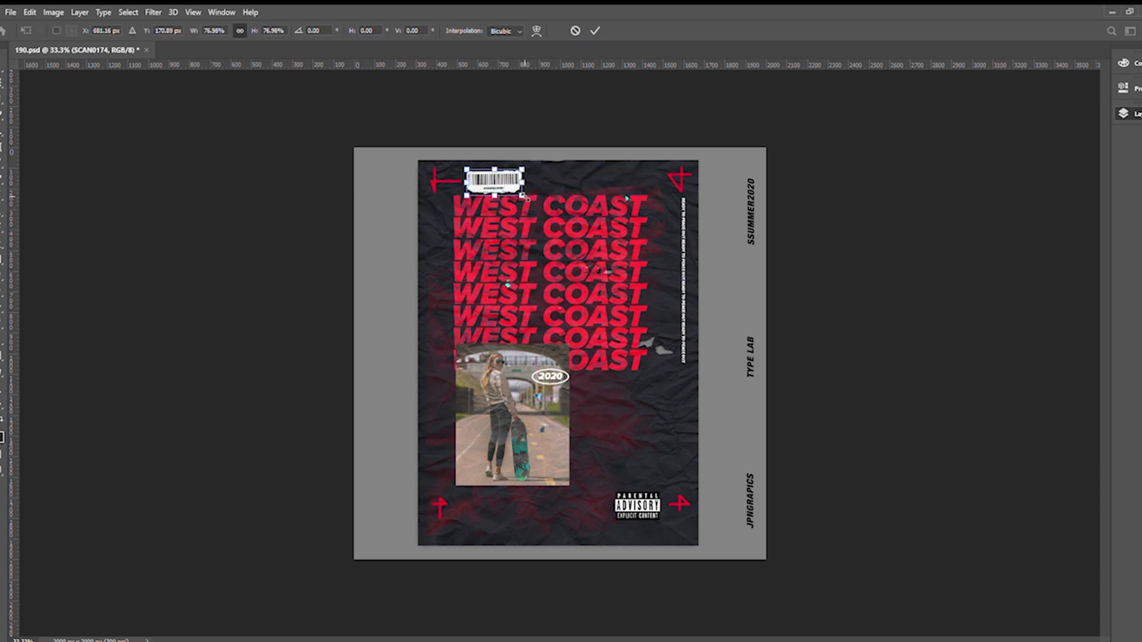
pyautogui.press('Return')
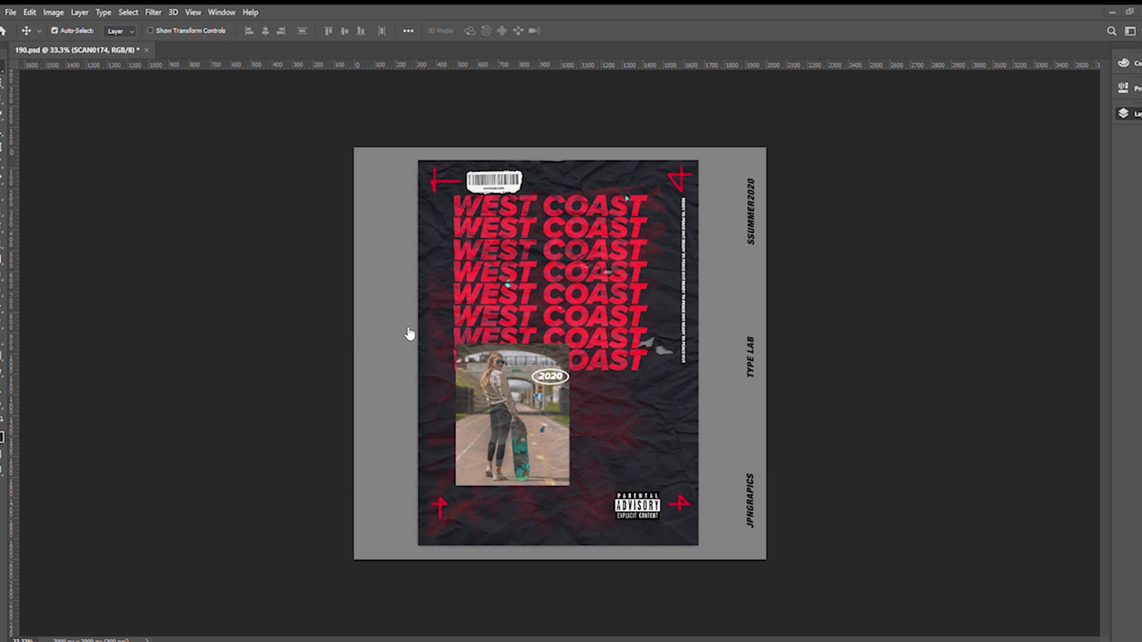
# Place the barcode over the skateboarder photo's lower left corner, leaving the Parental Advisory label where it was.
pyautogui.moveTo(647, 509); pyautogui.dragTo(670, 504)
pyautogui.hotkey('ctrl', 'z')
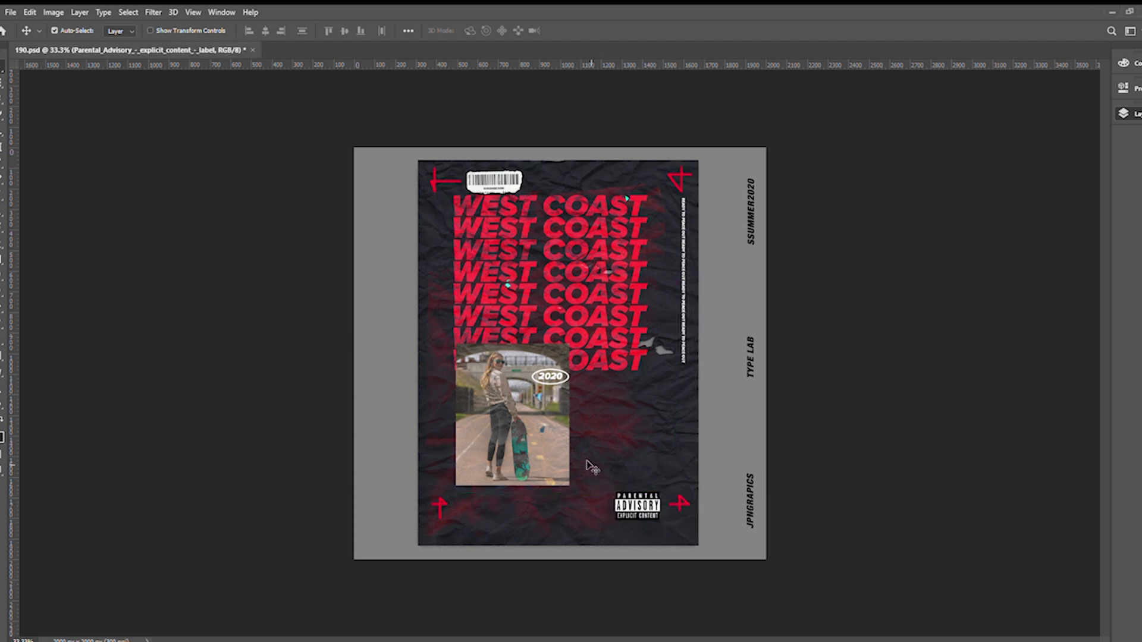
pyautogui.moveTo(497, 181); pyautogui.dragTo(478, 484)
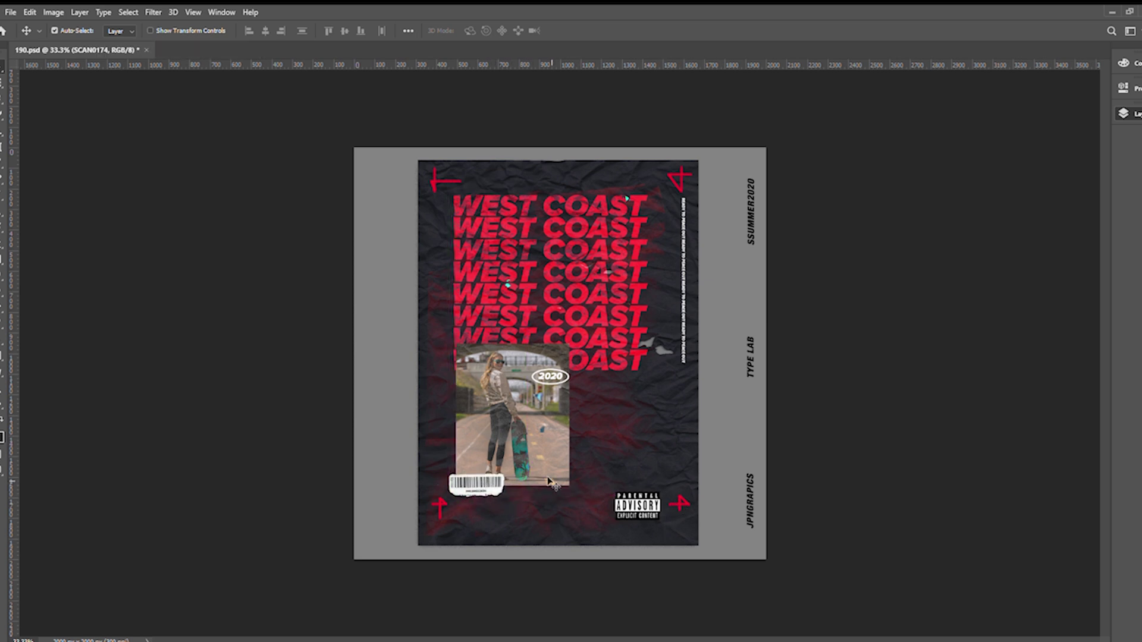
# Add a layer mask to the skateboarder photo and roughen its edges and corners with a textured 200 px brush.
pyautogui.click(1056, 442)
pyautogui.click(1021, 630)
pyautogui.press('b')
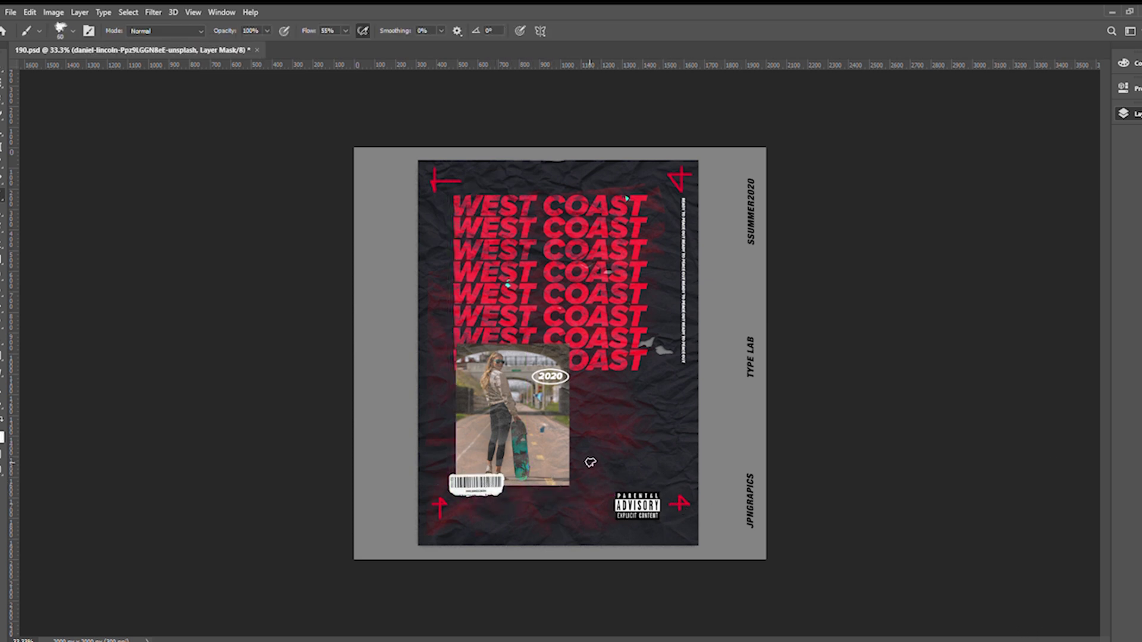
pyautogui.press(']')
pyautogui.press(']')
pyautogui.press(']')
pyautogui.press(']')
pyautogui.press(']')
pyautogui.press(']')
pyautogui.press(']')
pyautogui.press(']')
pyautogui.click(471, 352)
pyautogui.click(525, 463)
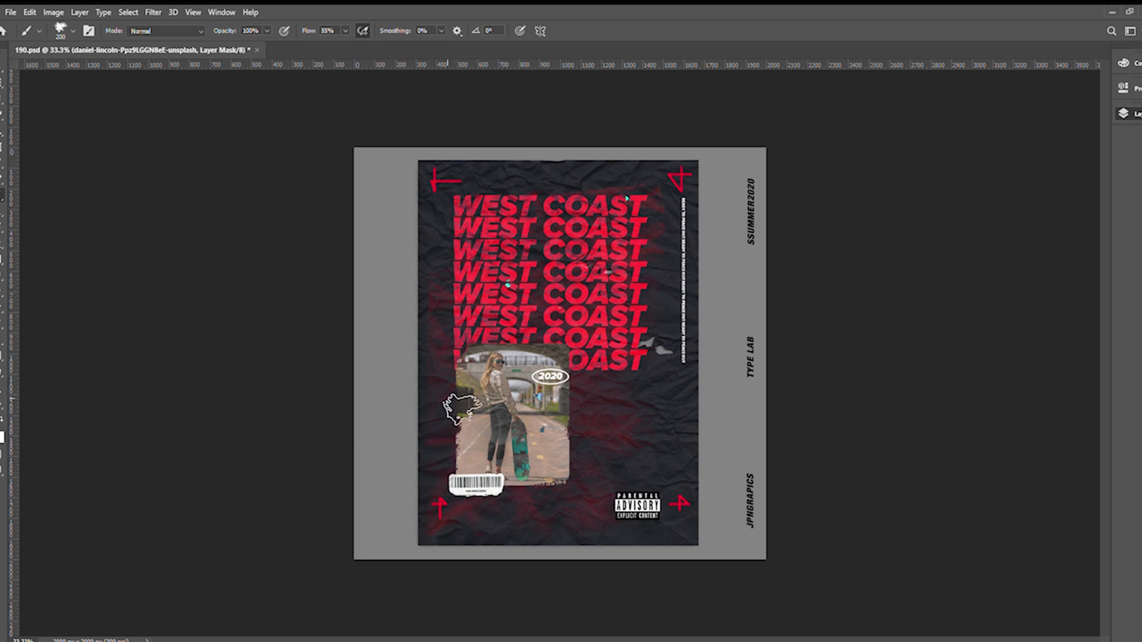
# Add a layer mask to the West Coast text and wear away its outer edges with a textured 125 px brush.
pyautogui.press('v')
pyautogui.click(1057, 491)
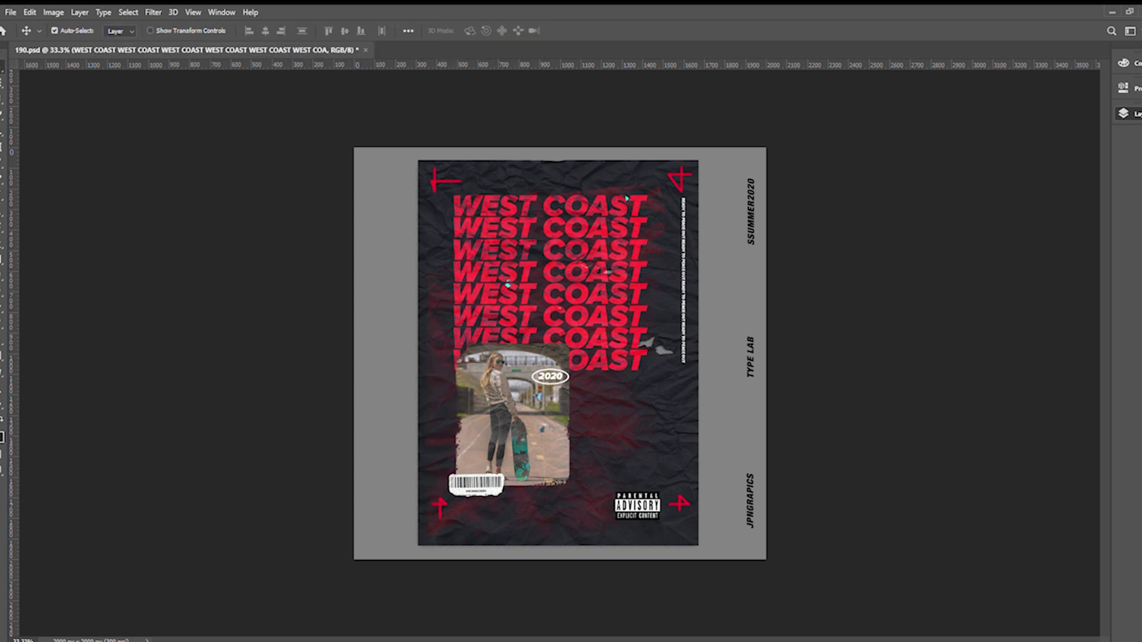
pyautogui.click(1032, 628)
pyautogui.press('b')
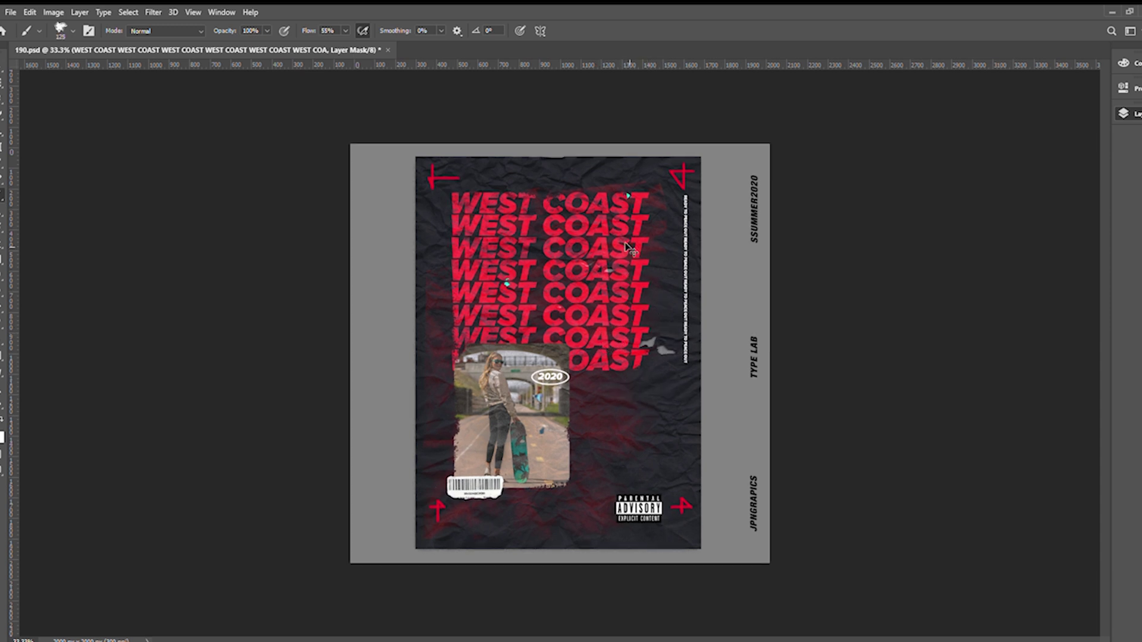
# Paint small worn patches into the middle West Coast lines on the text's mask with a smaller brush, undoing the overly strong strokes.
pyautogui.hotkey('ctrl', '+')
pyautogui.hotkey('ctrl', '+')
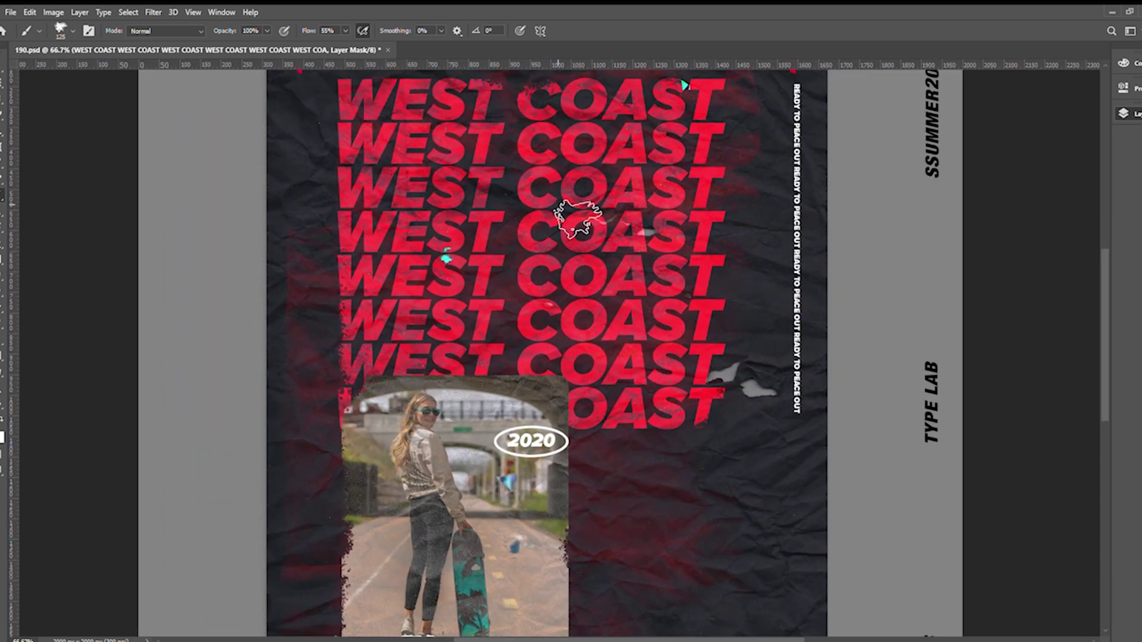
pyautogui.press('z')
pyautogui.press('b')
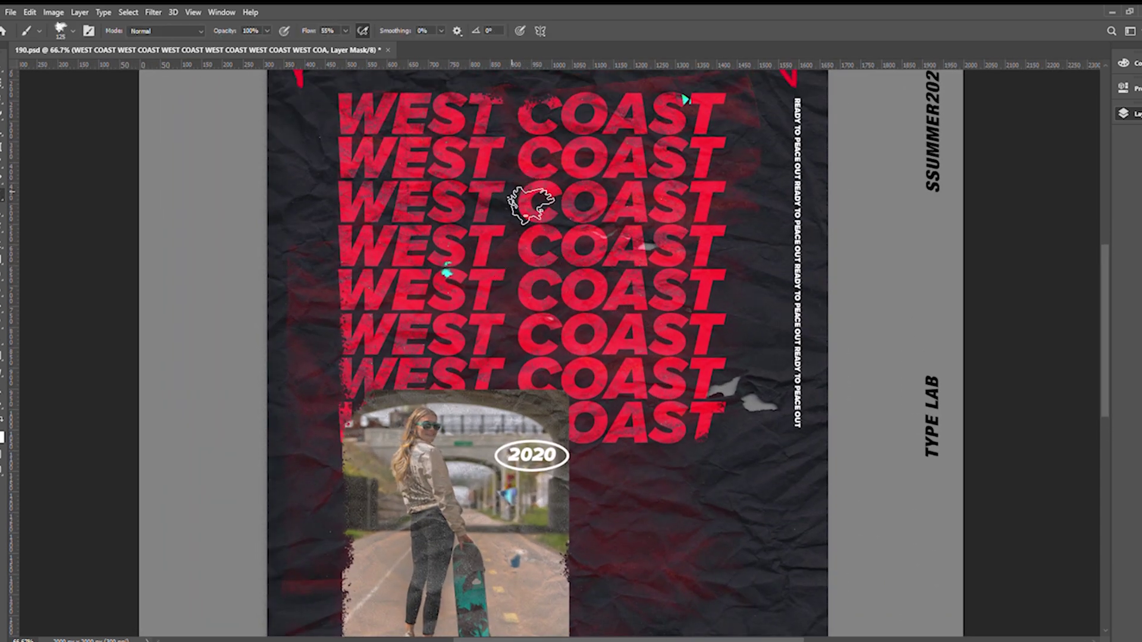
pyautogui.click(500, 275)
pyautogui.press('[')
pyautogui.click(599, 251)
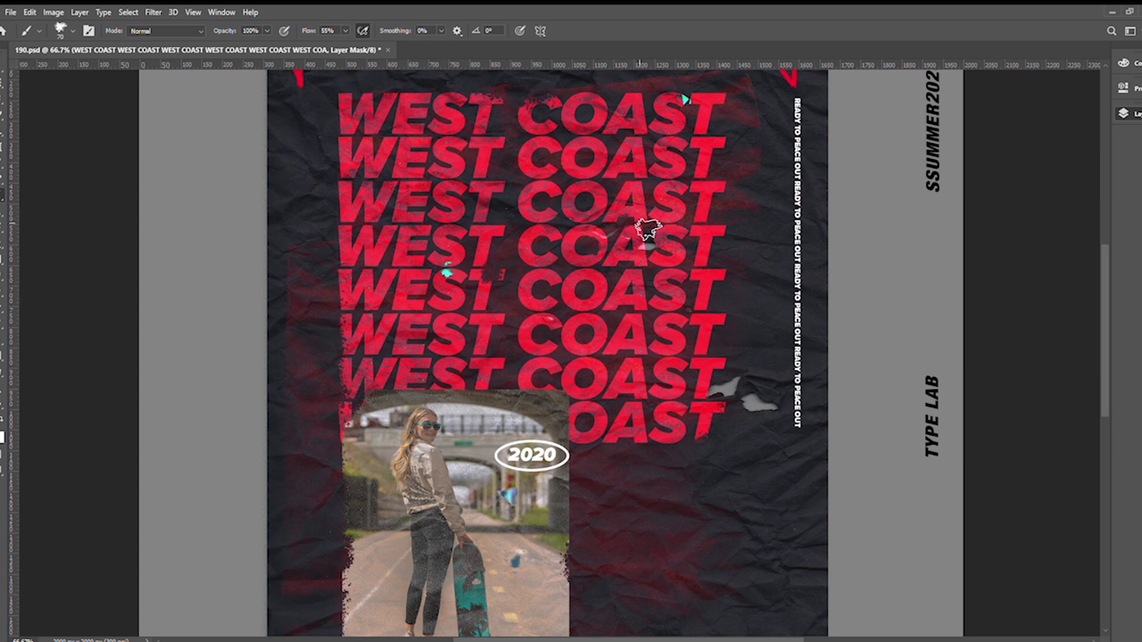
pyautogui.moveTo(562, 321); pyautogui.dragTo(667, 306)
pyautogui.hotkey('ctrl', 'z')
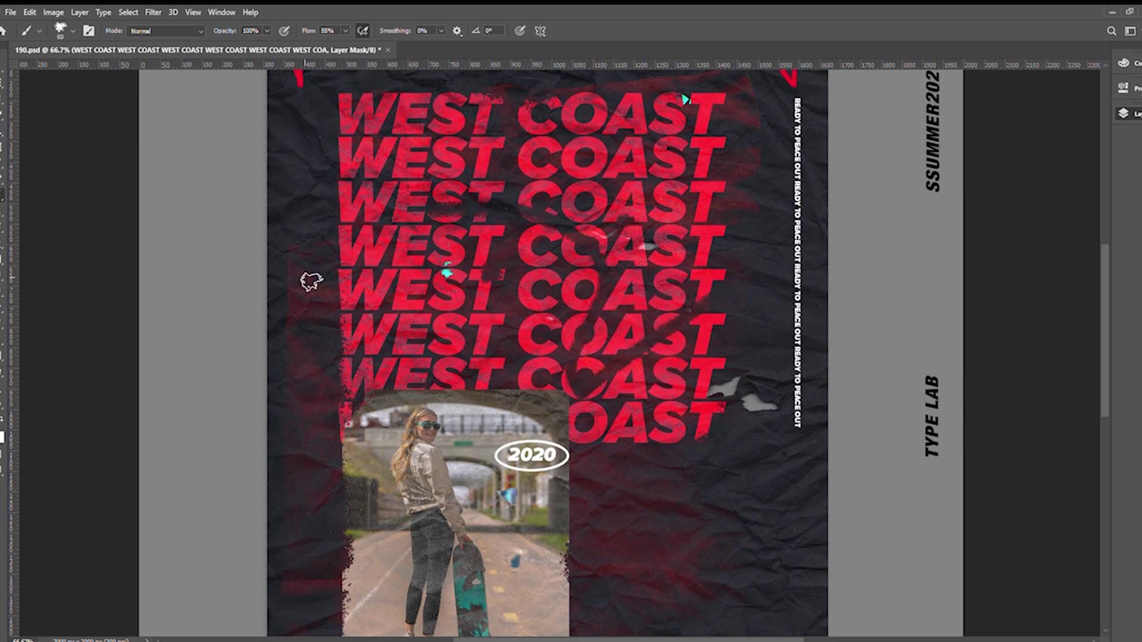
# Shift the crumpled texture clipped to the West Coast text slightly down and to the right.
pyautogui.hotkey('ctrl', '-')
pyautogui.press('v')
pyautogui.moveTo(586, 215); pyautogui.dragTo(609, 237)
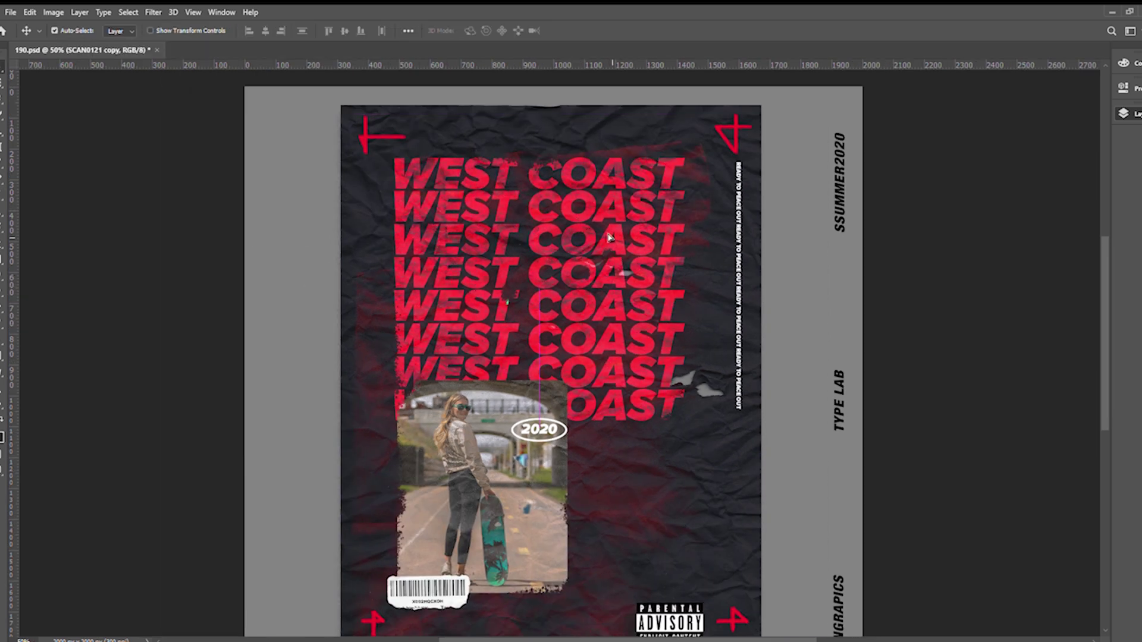
# Try inverting the colours of the crumpled texture clipped to the West Coast text.
pyautogui.hotkey('ctrl', 'i')
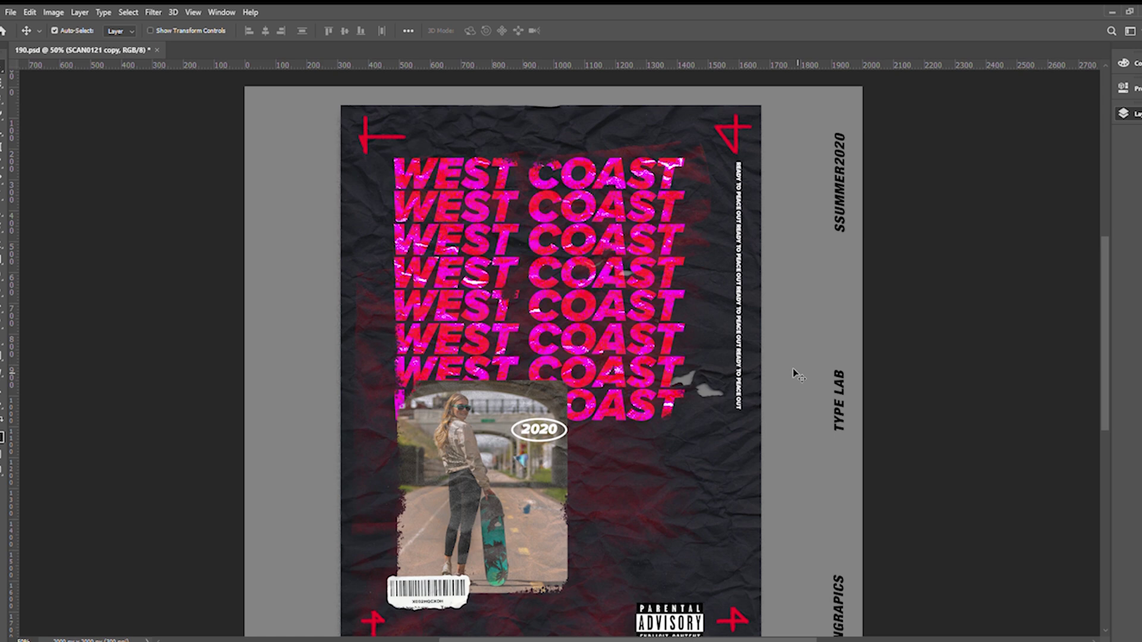
pyautogui.hotkey('ctrl', 'z')
pyautogui.hotkey('ctrl', '-')
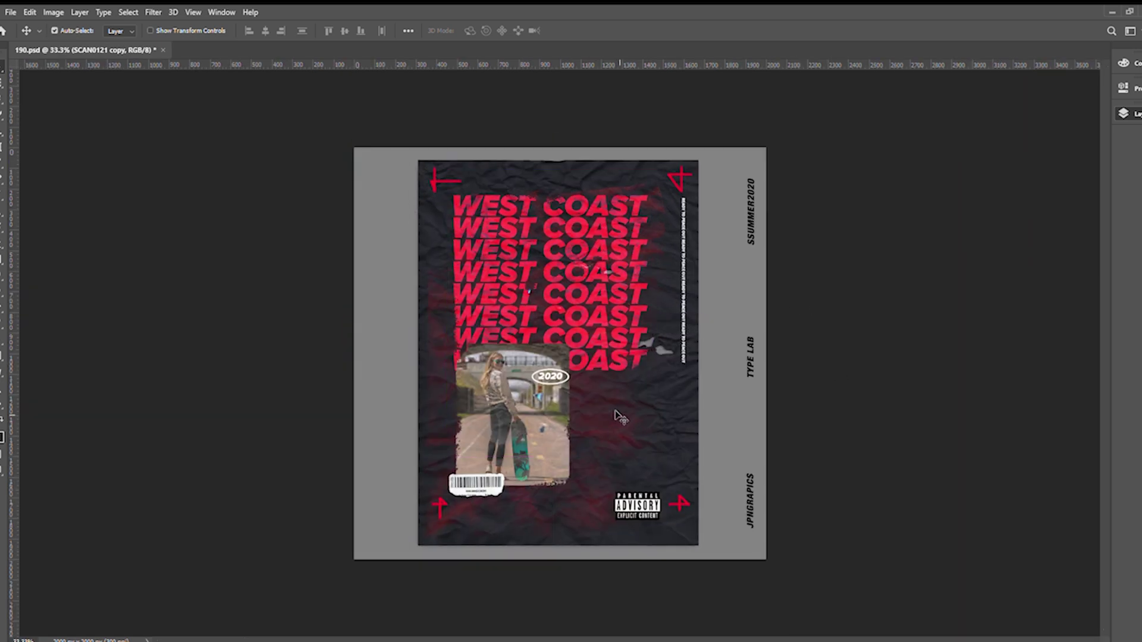
# Move the layer with the four red corner marks slightly down on the poster and deselect it.
pyautogui.click(682, 337)
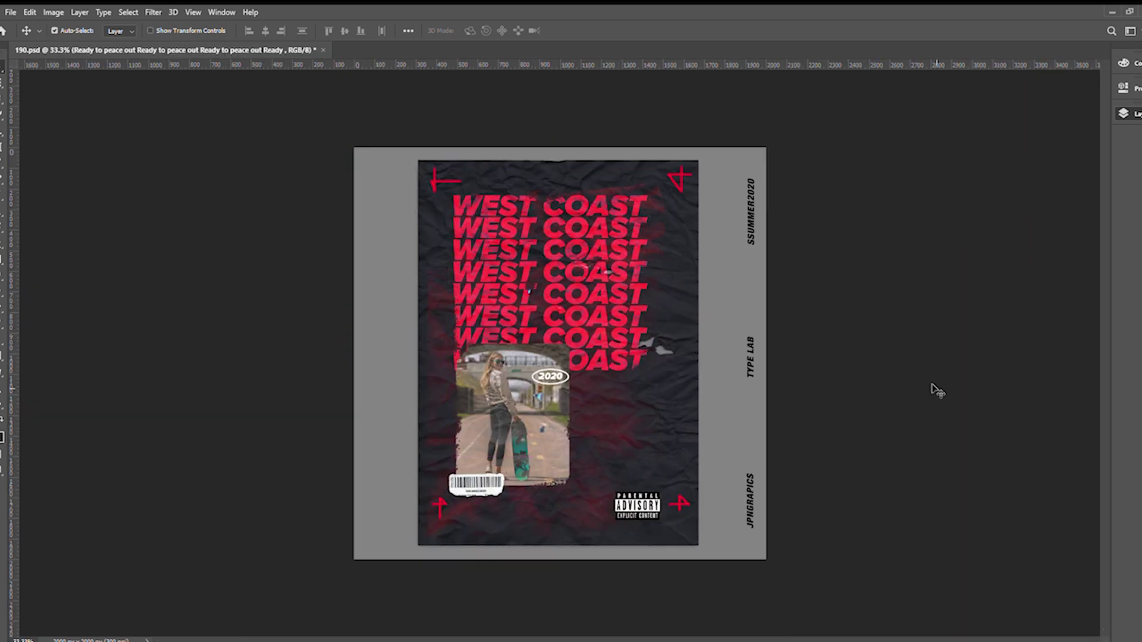
pyautogui.moveTo(679, 505); pyautogui.dragTo(679, 511)
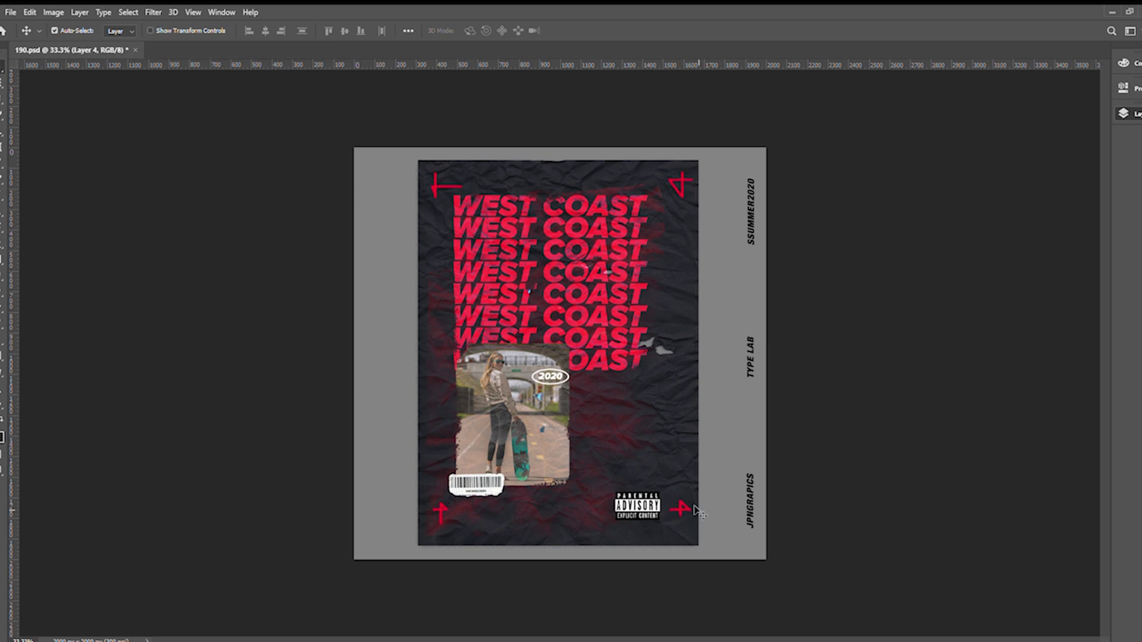
pyautogui.click(811, 483)
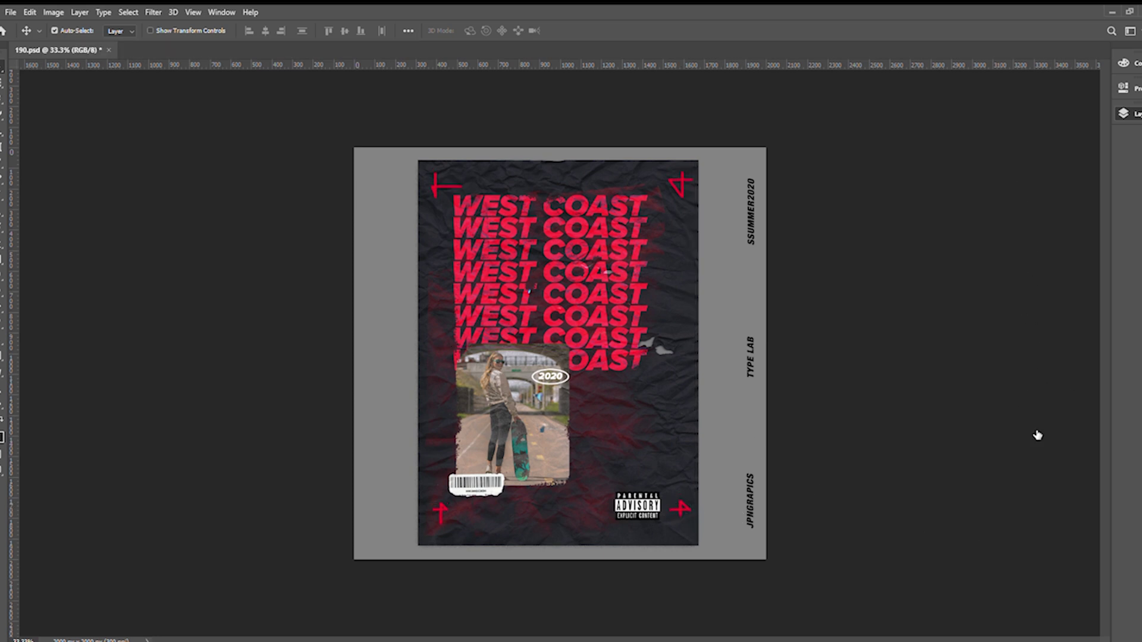
# Brighten the grey backdrop around the poster to white with a Curves adjustment layer.
pyautogui.click(998, 510)
pyautogui.keyDown('alt'); pyautogui.click(1000, 515); pyautogui.keyUp('alt')
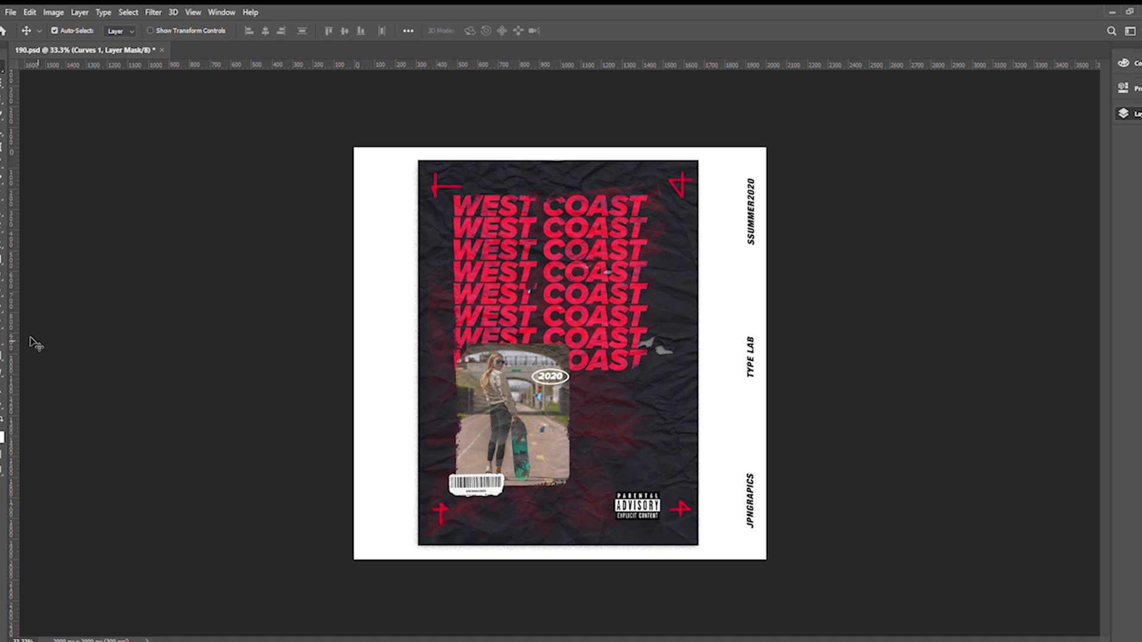
# Draw a 564 px circle with no fill or stroke over the lower half of the West Coast text.
pyautogui.click(3, 356)
pyautogui.hotkey('shift', 'u')
pyautogui.moveTo(507, 246); pyautogui.dragTo(626, 366)
pyautogui.click(39, 51)
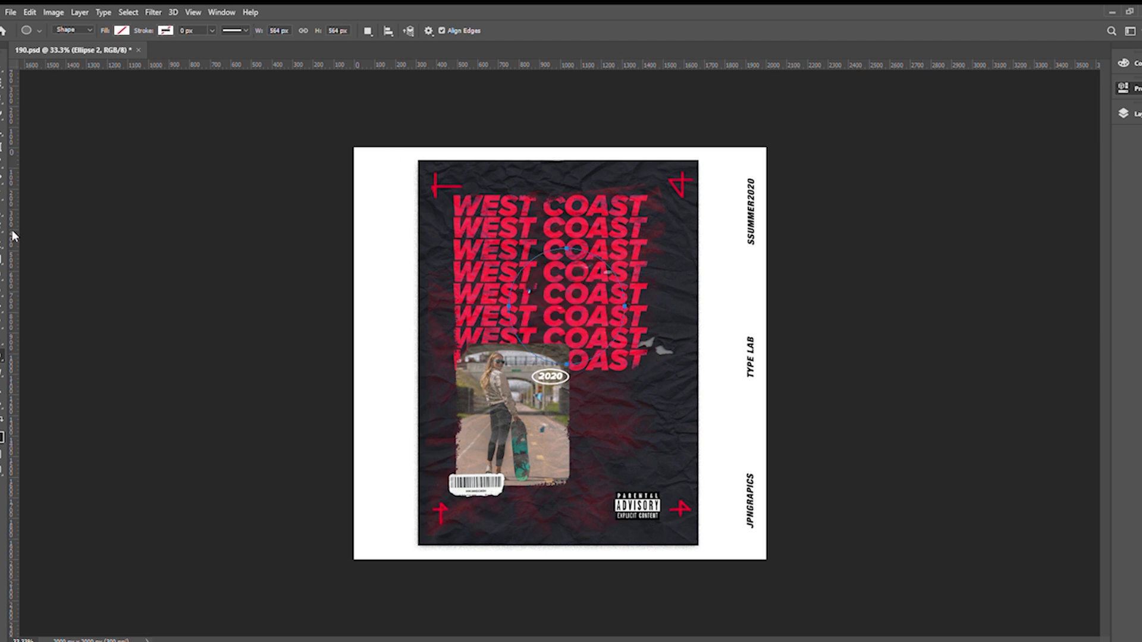
# Set small white Lorem ipsum placeholder text along the circle's path.
pyautogui.click(2, 322)
pyautogui.click(555, 251)
pyautogui.moveTo(276, 31); pyautogui.dragTo(269, 31)
pyautogui.click(573, 30)
pyautogui.click(2, 72)
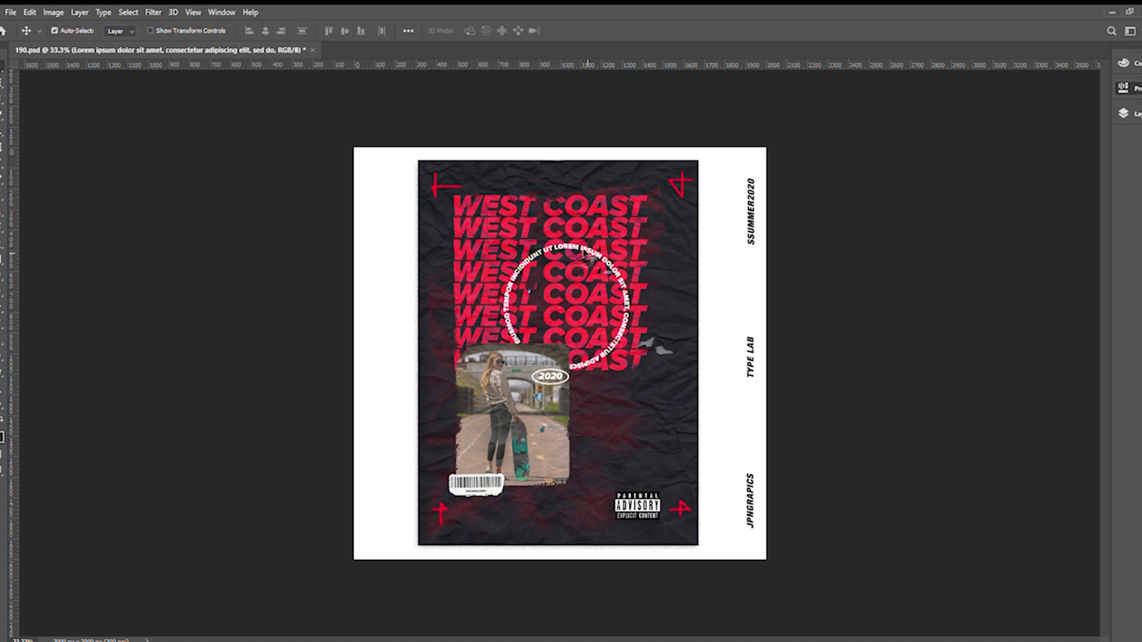
# Move the circular Lorem ipsum text to the poster's bottom edge, between the skateboarder photo and the Parental Advisory label.
pyautogui.hotkey('ctrl', 't')
pyautogui.moveTo(604, 260); pyautogui.dragTo(599, 438)
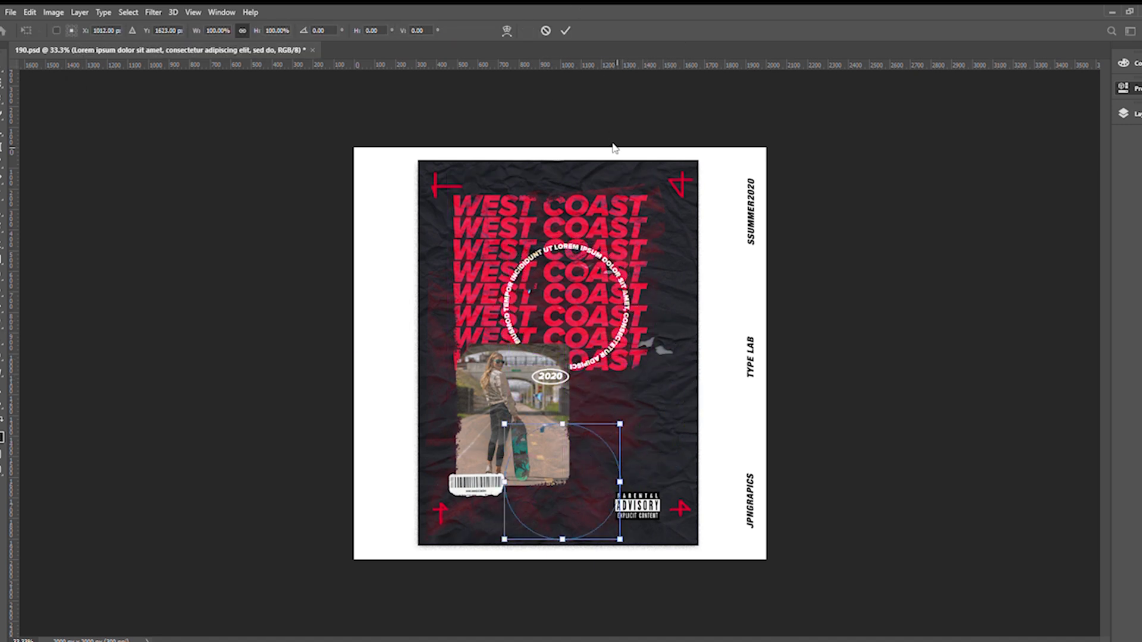
pyautogui.click(565, 31)
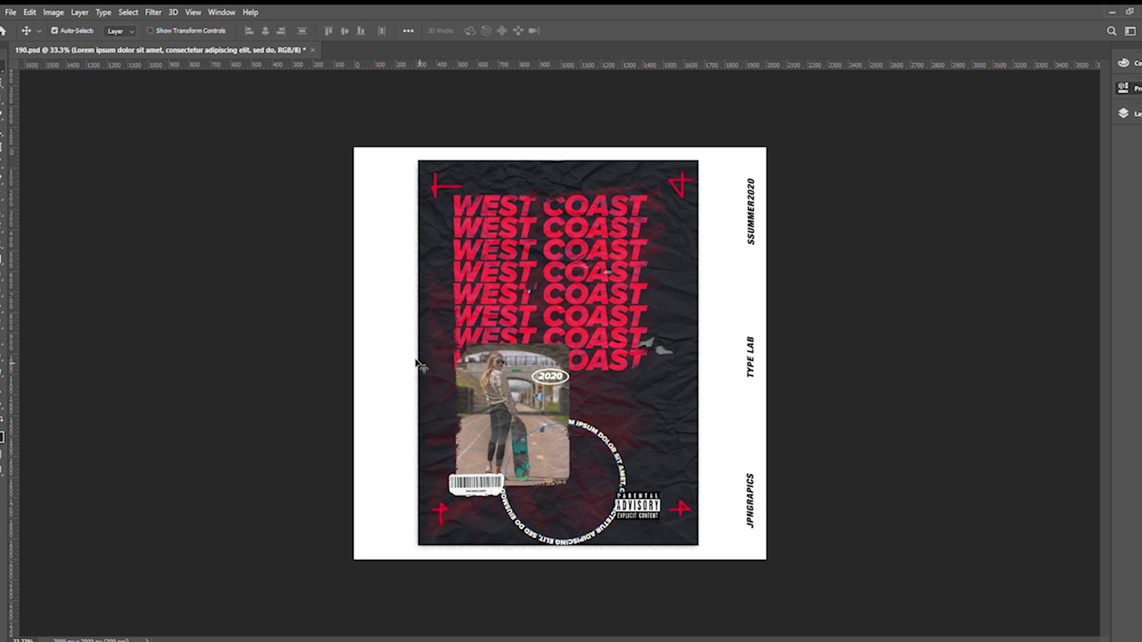
pyautogui.click(619, 449)
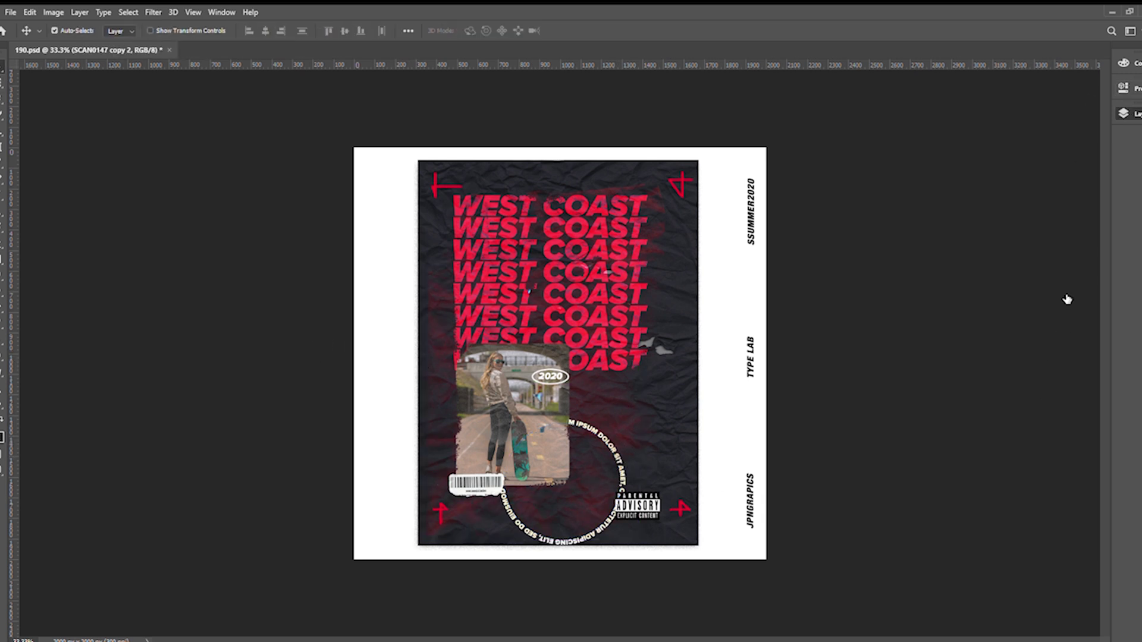
# Set the circular Lorem ipsum text to 5 pt.
pyautogui.click(1060, 520)
pyautogui.hotkey('ctrl', 't')
pyautogui.click(595, 31)
pyautogui.click(1022, 540)
pyautogui.click(620, 476)
pyautogui.click(1056, 545)
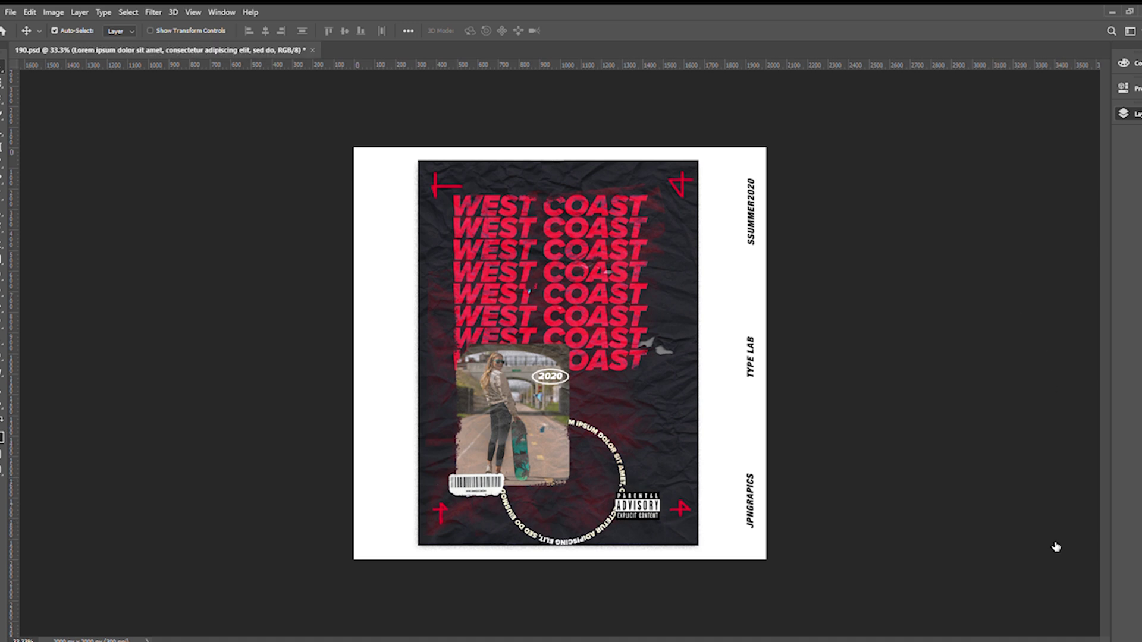
pyautogui.doubleClick(631, 483)
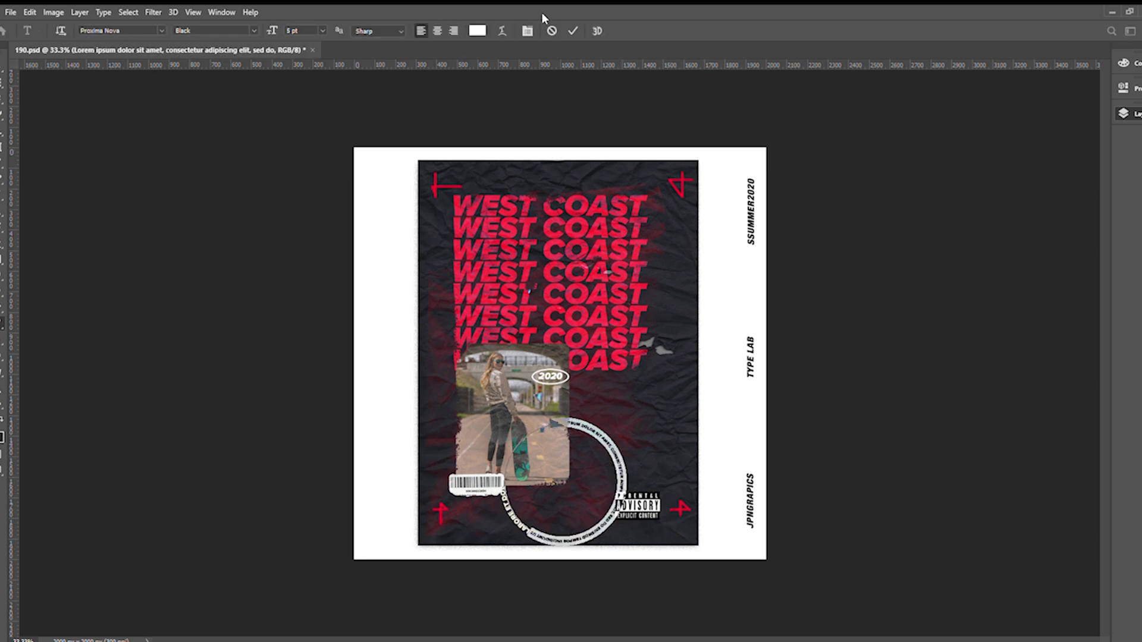
pyautogui.click(572, 31)
# Move the circular text to the poster's upper-right corner and scale it down to about half size.
pyautogui.hotkey('ctrl', 't')
pyautogui.moveTo(609, 448); pyautogui.dragTo(684, 189)
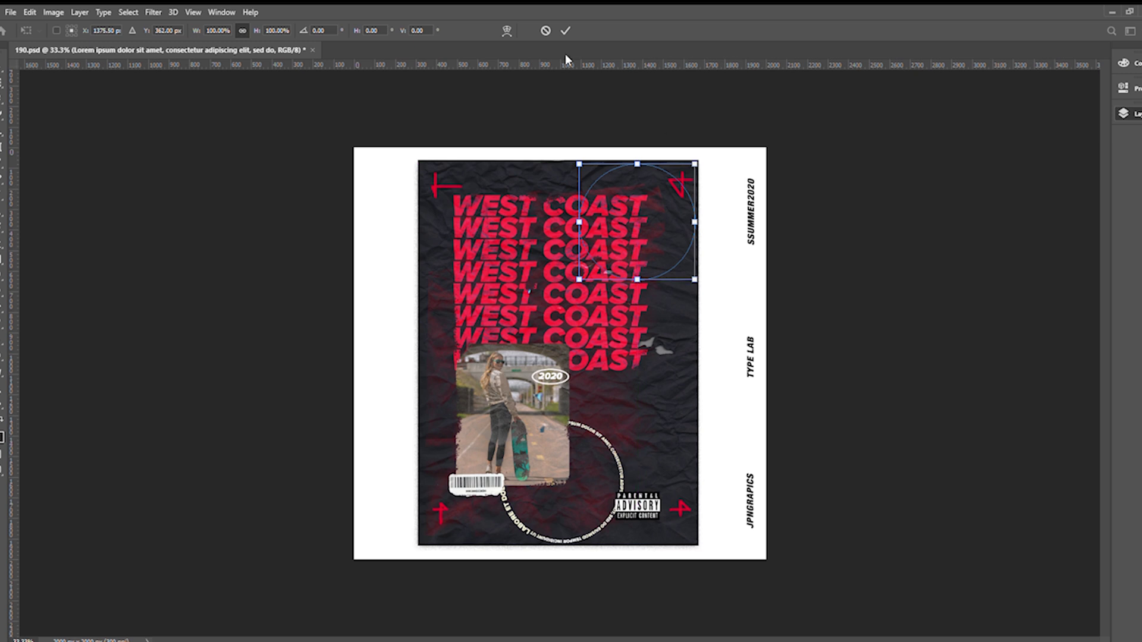
pyautogui.click(566, 30)
pyautogui.hotkey('ctrl', 't')
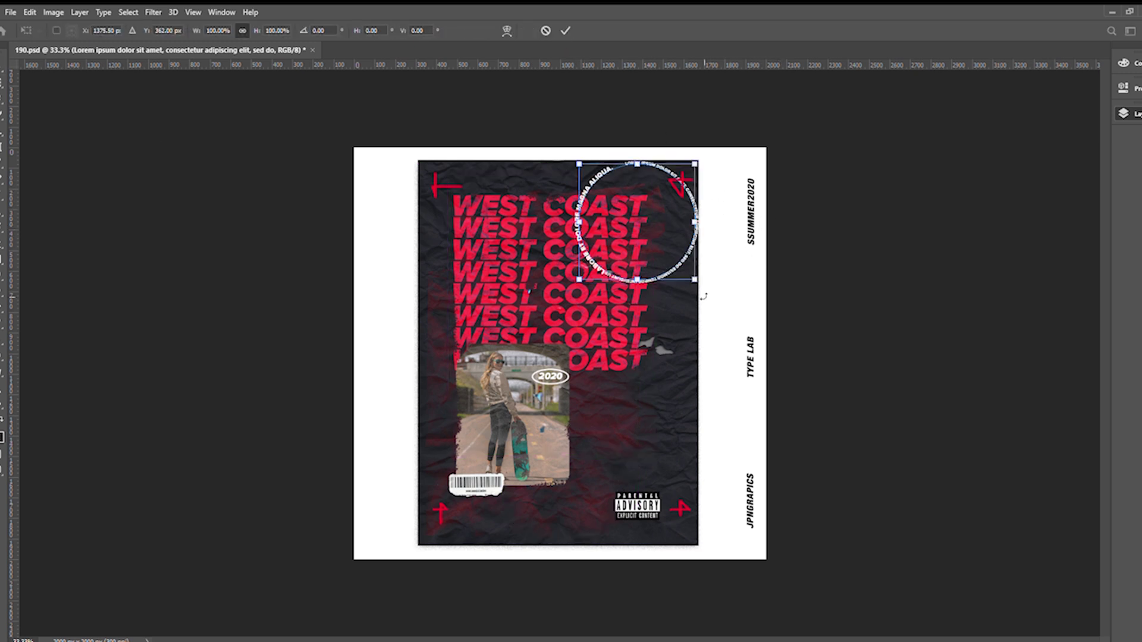
pyautogui.moveTo(695, 284); pyautogui.dragTo(634, 219)
pyautogui.click(565, 30)
pyautogui.moveTo(630, 174); pyautogui.dragTo(652, 178)
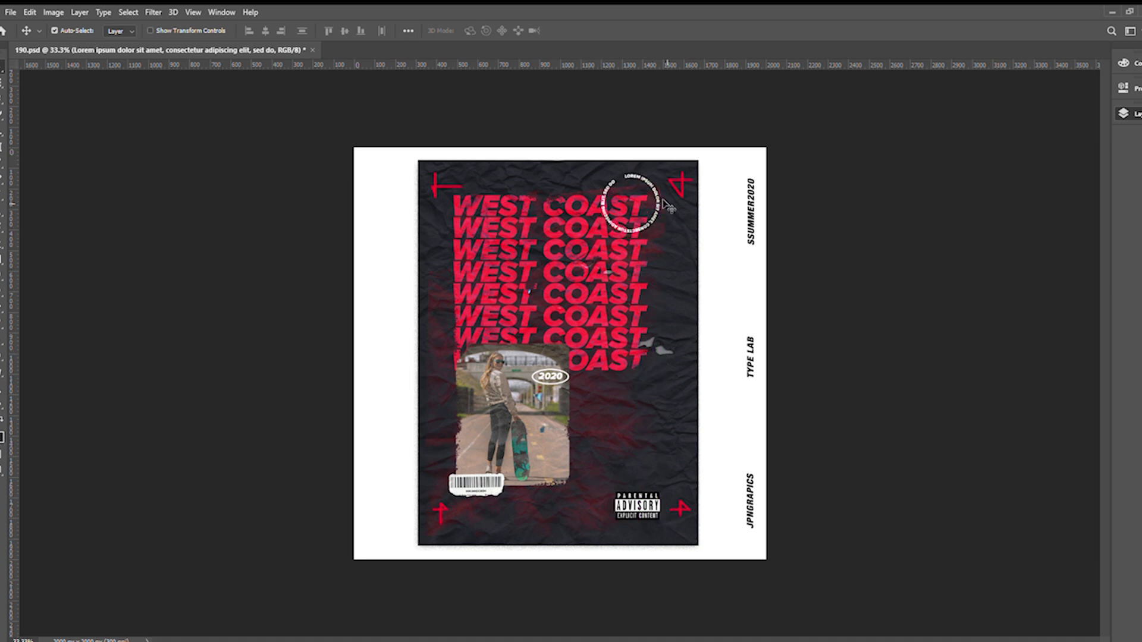
# Change the visible circular text to Proxima Nova Thin at 4 pt.
pyautogui.press('t')
pyautogui.moveTo(273, 28); pyautogui.dragTo(271, 29)
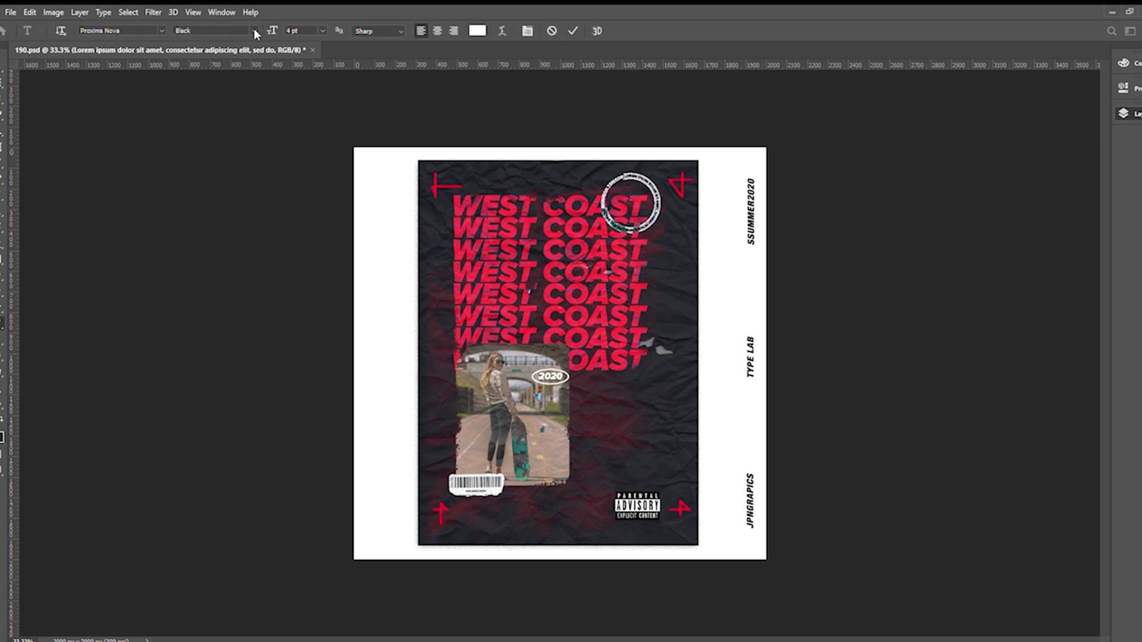
pyautogui.click(198, 91)
pyautogui.click(555, 29)
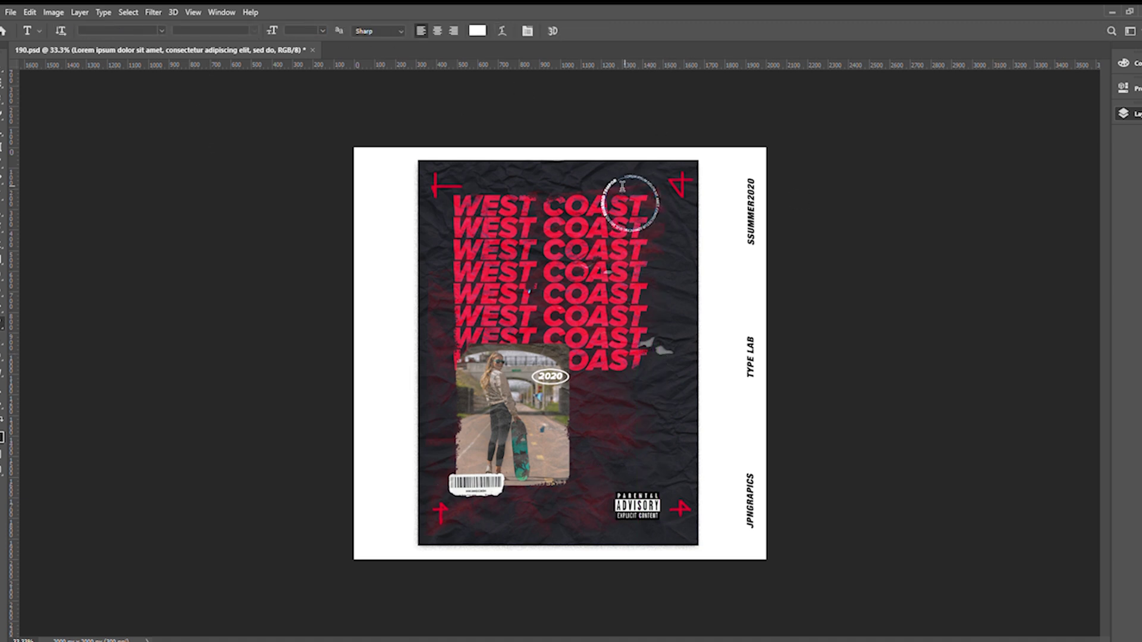
pyautogui.moveTo(622, 185); pyautogui.dragTo(610, 191)
pyautogui.hotkey('ctrl', 'a')
pyautogui.click(119, 30)
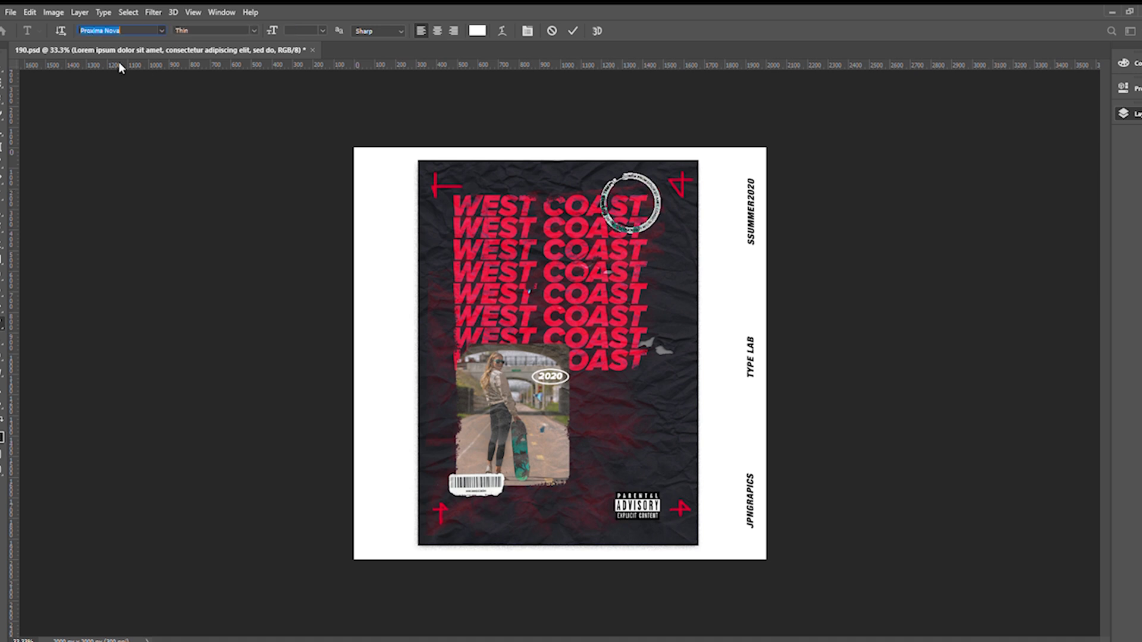
pyautogui.press('Escape')
pyautogui.click(573, 30)
# Set the remaining bold words of the circular text to Regular and the whole ring to 4 pt.
pyautogui.hotkey('ctrl', '+')
pyautogui.click(623, 141)
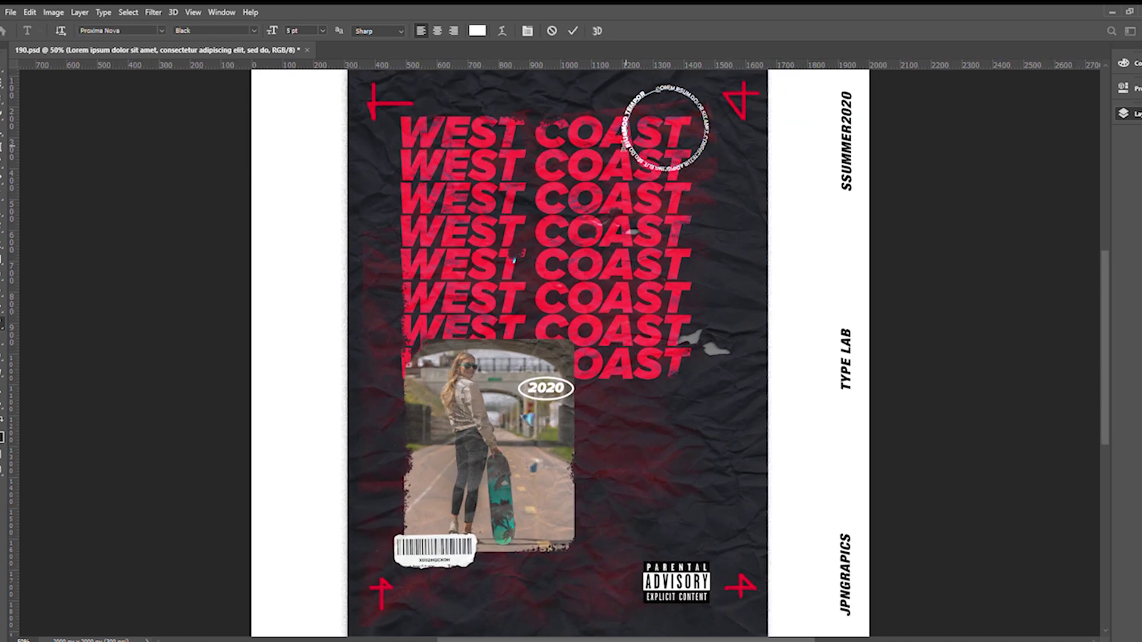
pyautogui.click(202, 90)
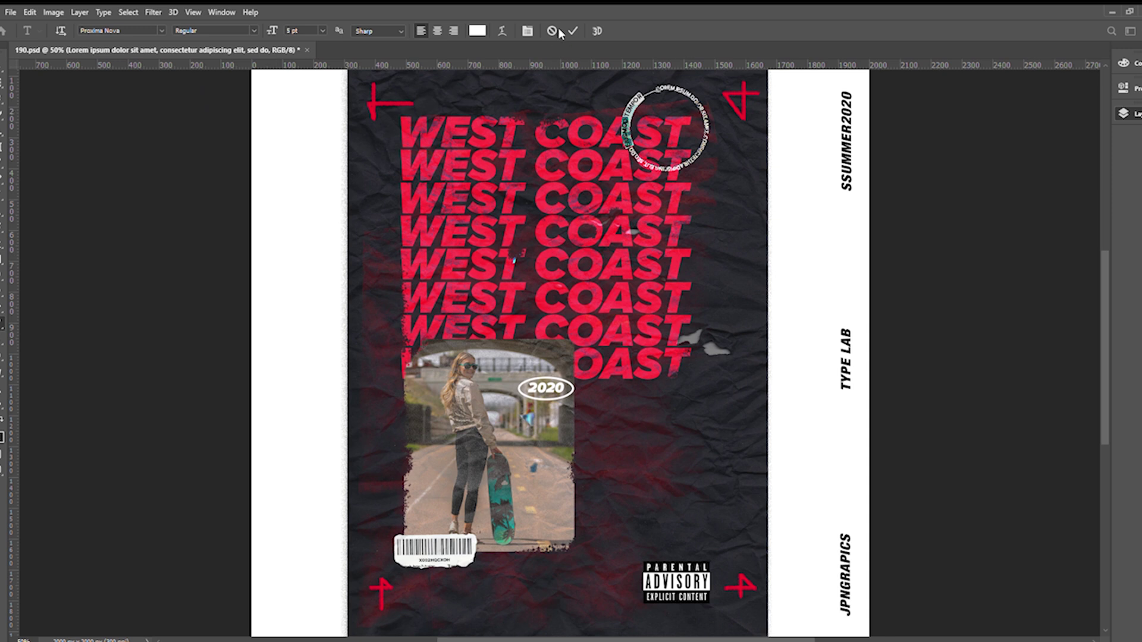
pyautogui.moveTo(628, 105); pyautogui.dragTo(671, 164)
pyautogui.moveTo(653, 168); pyautogui.dragTo(643, 95)
pyautogui.click(293, 31)
pyautogui.write('4')
pyautogui.click(572, 31)
pyautogui.click(656, 91)
pyautogui.hotkey('ctrl', 'a')
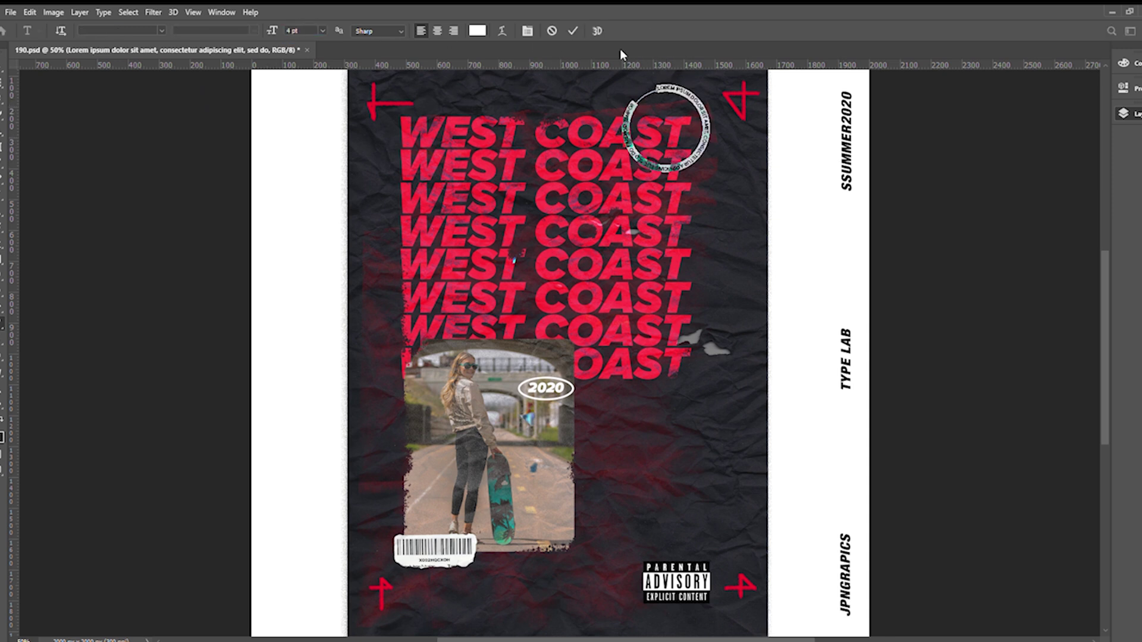
pyautogui.click(573, 31)
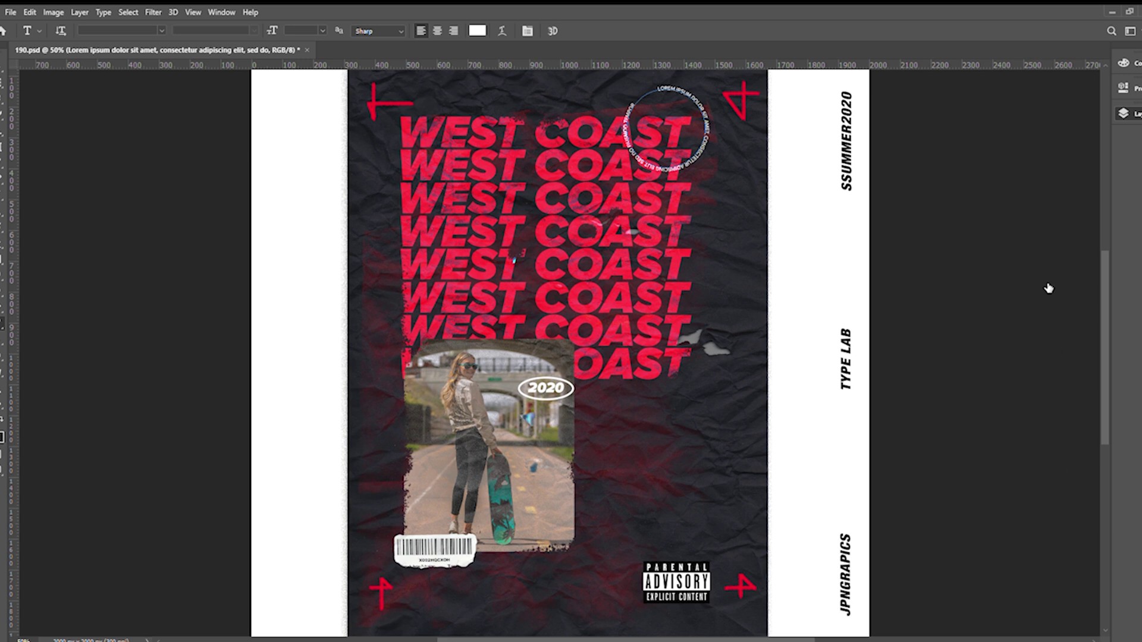
# Cut the circular placeholder text down so the ring reads "INCIDIDUNT UT. QUIS IPSUM SUSPENDISSE ULTRICES".
pyautogui.doubleClick(671, 89)
pyautogui.hotkey('ctrl', 'a')
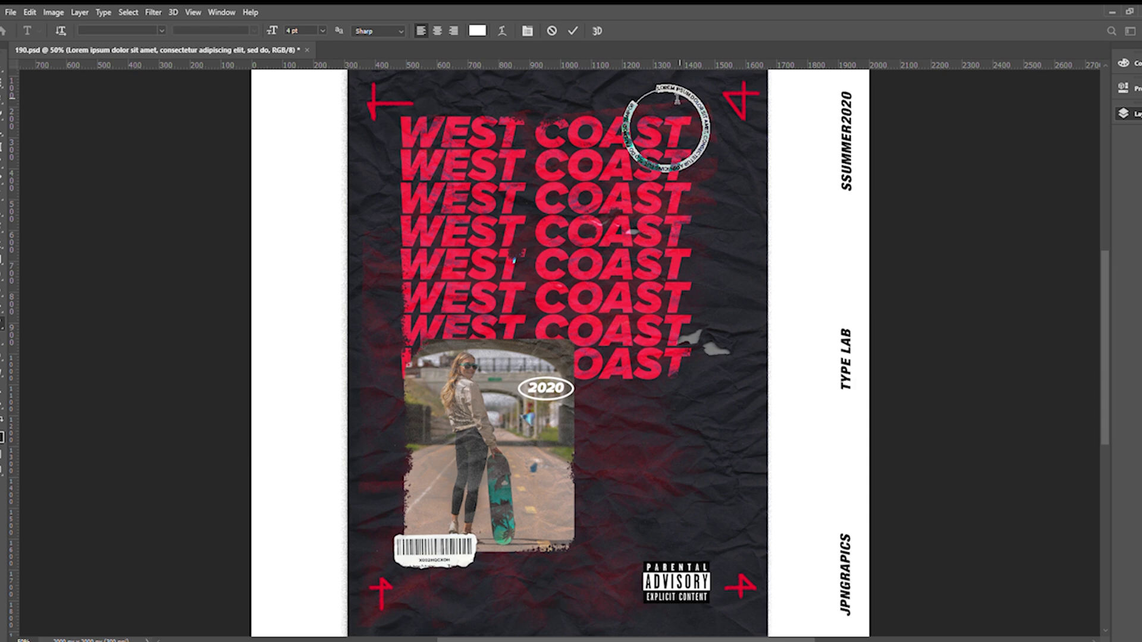
pyautogui.write('INCIDIDUNT UT LABORE ET DOLORE MAGNA ALIQUA')
pyautogui.hotkey('ctrl', '+')
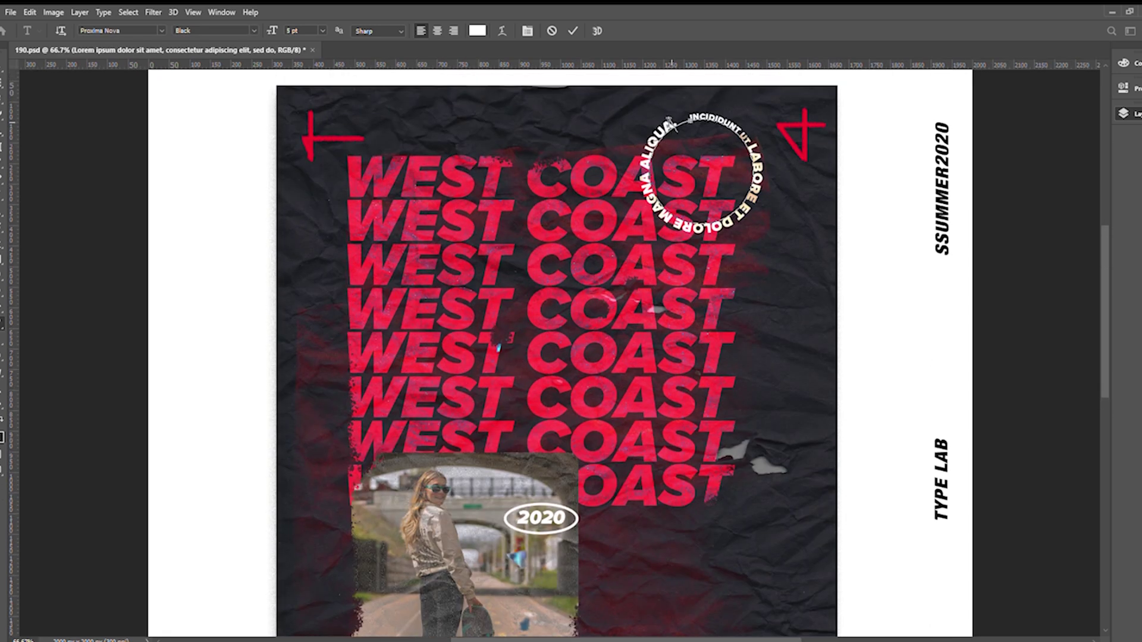
pyautogui.moveTo(672, 123); pyautogui.dragTo(748, 143)
pyautogui.press('BackSpace')
pyautogui.click(573, 31)
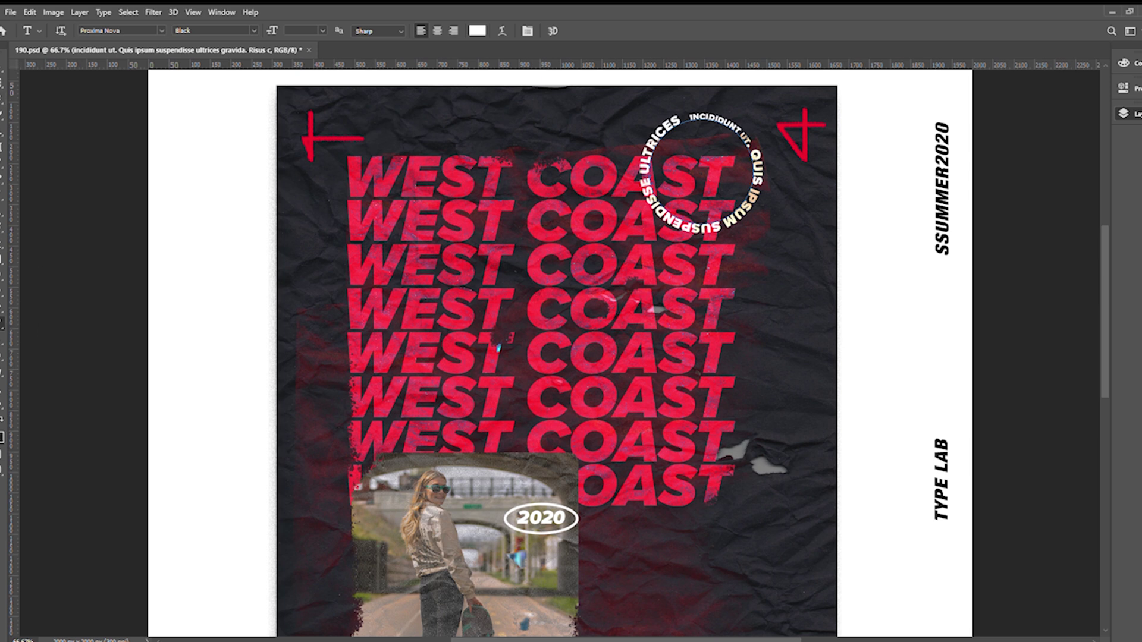
# Try to reshape the circular text's path by moving its anchor points and handles.
pyautogui.click(2, 340)
pyautogui.moveTo(690, 121); pyautogui.dragTo(702, 98)
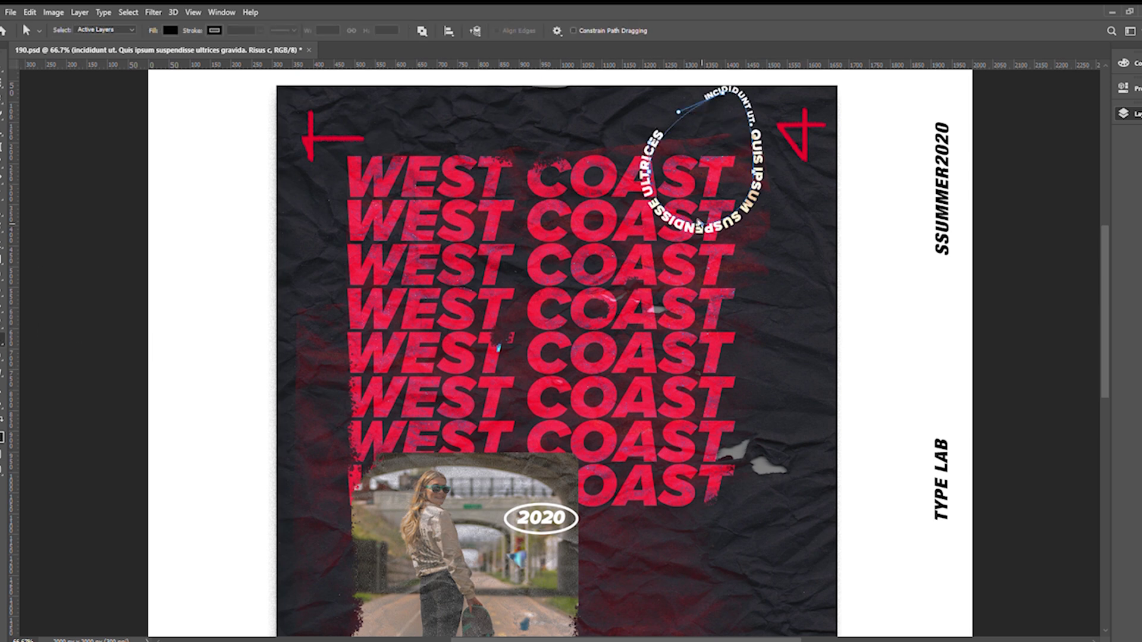
pyautogui.moveTo(700, 222); pyautogui.dragTo(298, 301)
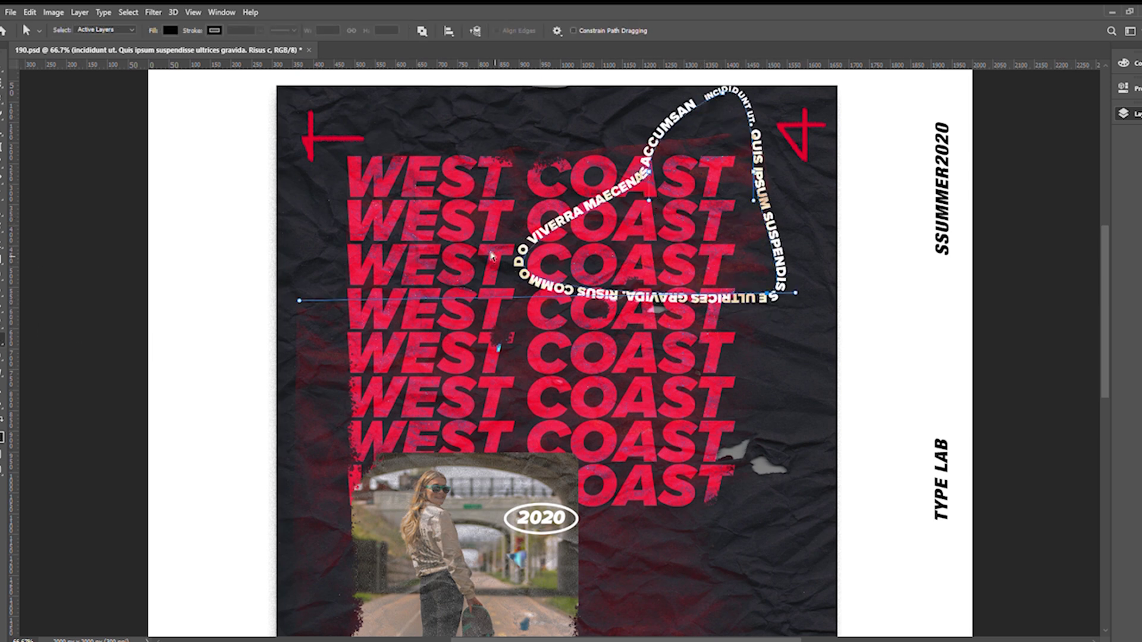
pyautogui.hotkey('ctrl', 'z')
pyautogui.hotkey('ctrl', 'z')
pyautogui.moveTo(724, 93); pyautogui.dragTo(774, 112)
pyautogui.hotkey('ctrl', 'z')
pyautogui.hotkey('ctrl', 'z')
# Reduce the placeholder words around the ring to 4 pt, section by section.
pyautogui.press('t')
pyautogui.tripleClick(690, 119)
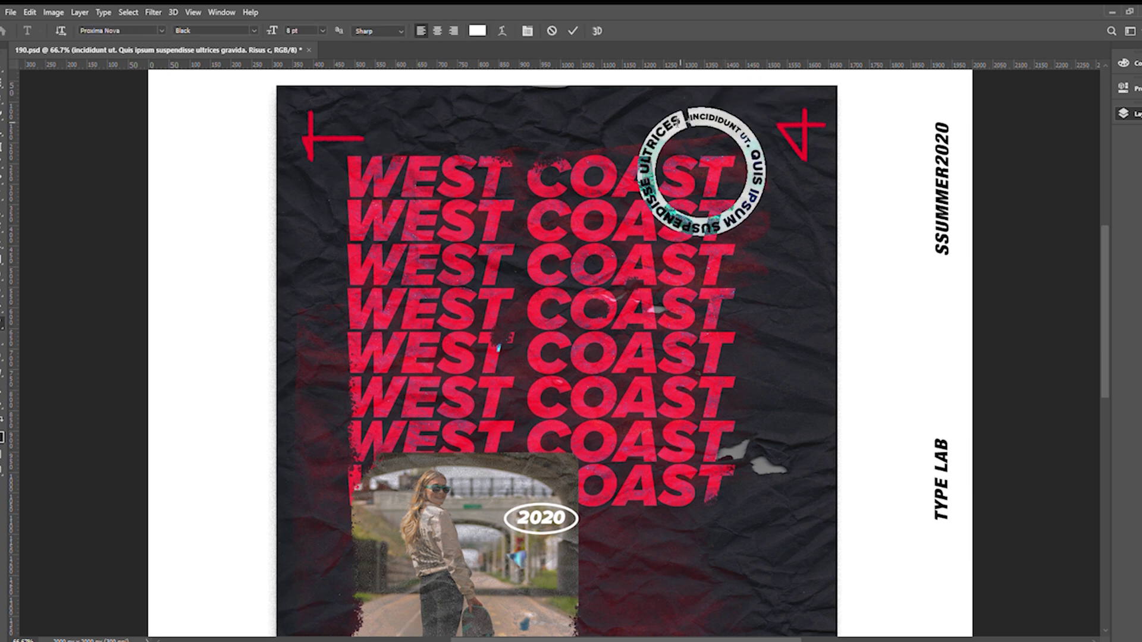
pyautogui.click(294, 30)
pyautogui.write('4')
pyautogui.press('Return')
pyautogui.moveTo(655, 139); pyautogui.dragTo(696, 230)
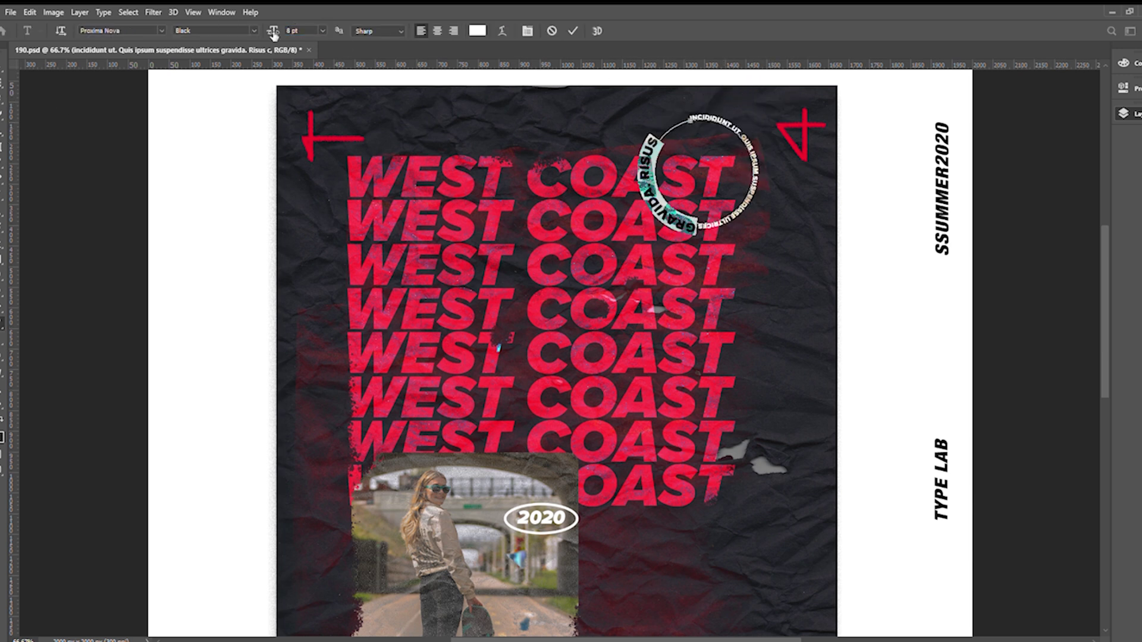
pyautogui.write('4')
pyautogui.press('Return')
pyautogui.moveTo(676, 124); pyautogui.dragTo(649, 192)
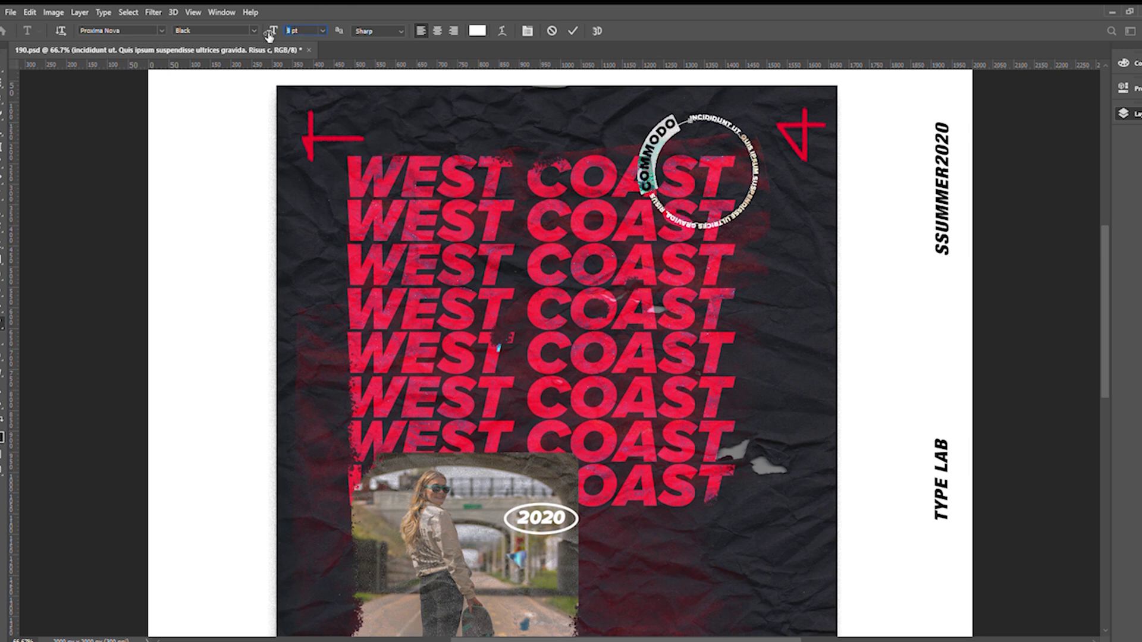
pyautogui.write('4')
pyautogui.press('Return')
# Replace the circular placeholder text with "I'M FACILISIS.".
pyautogui.click(652, 145)
pyautogui.moveTo(688, 120)
pyautogui.mouseDown()
pyautogui.moveTo(747, 155)
pyautogui.moveTo(685, 121)
pyautogui.mouseUp()
pyautogui.press('BackSpace')
pyautogui.press('BackSpace')
pyautogui.write("I'MFACILISIS.")
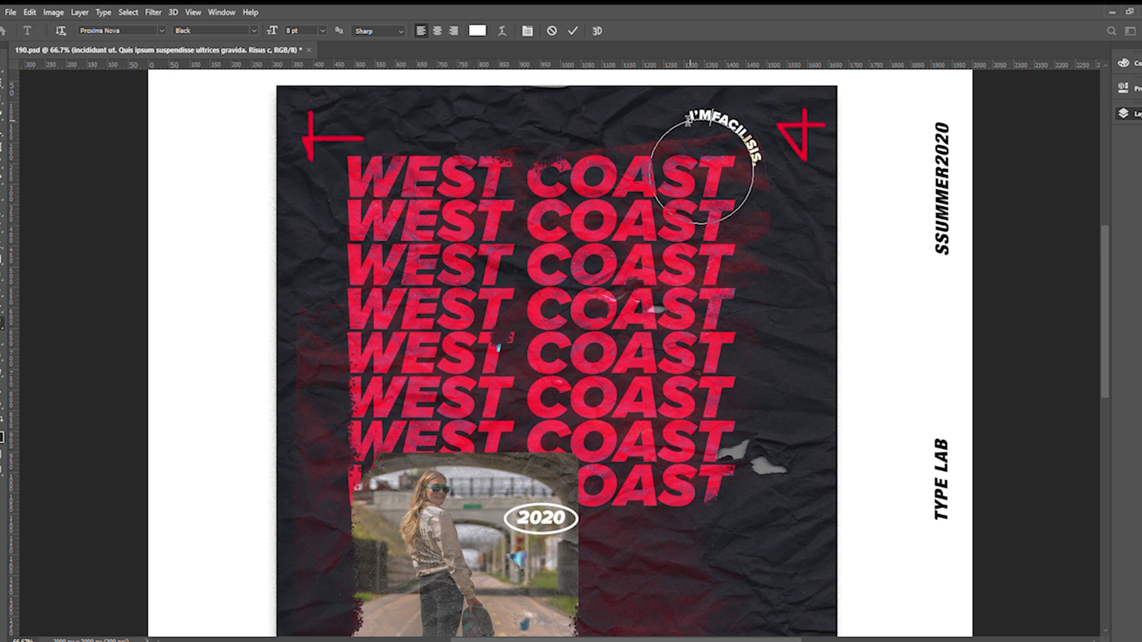
pyautogui.write(' DOI')
pyautogui.press('BackSpace')
pyautogui.press('BackSpace')
pyautogui.press('BackSpace')
pyautogui.write('D')
pyautogui.press('BackSpace')
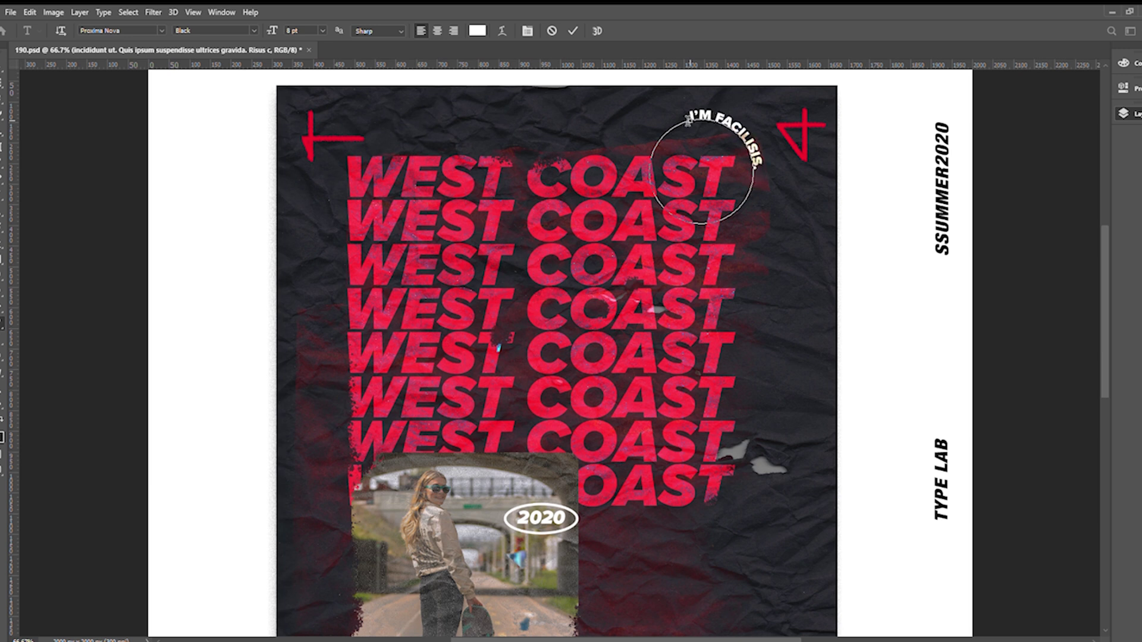
# Reword the circular text as "LOVER COME OVERFACILISIS. AND KICKUP THE DUST".
pyautogui.press('BackSpace')
pyautogui.press('BackSpace')
pyautogui.press('BackSpace')
pyautogui.press('BackSpace')
pyautogui.write('LOVER CO')
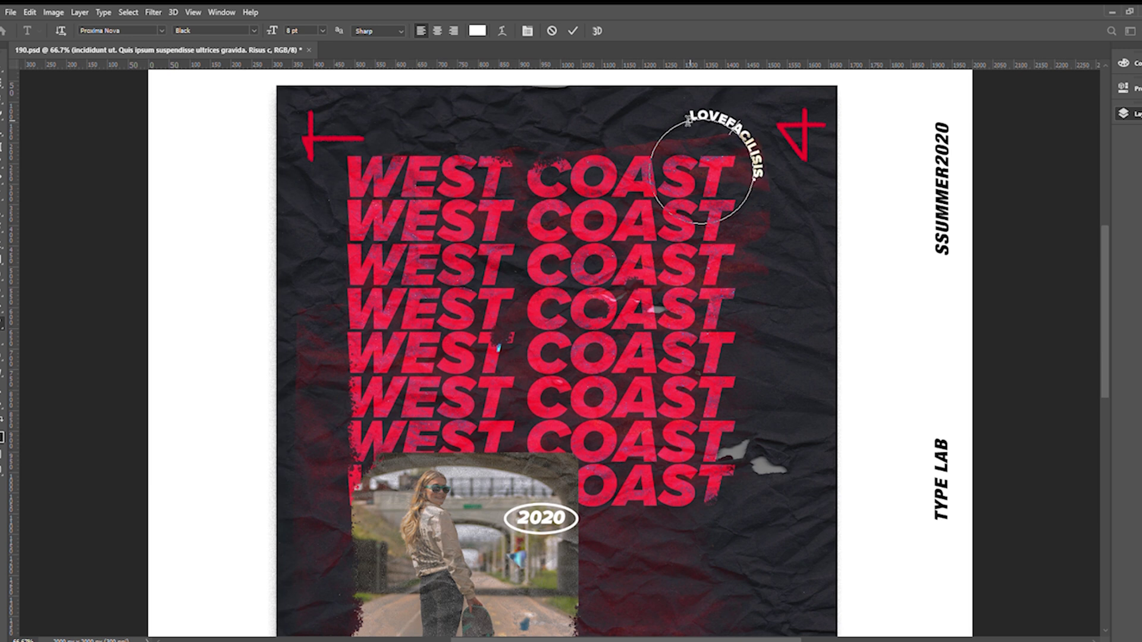
pyautogui.press('BackSpace')
pyautogui.press('BackSpace')
pyautogui.press('BackSpace')
pyautogui.press('BackSpace')
pyautogui.press('BackSpace')
pyautogui.press('BackSpace')
pyautogui.press('BackSpace')
pyautogui.press('BackSpace')
pyautogui.write('LOV')
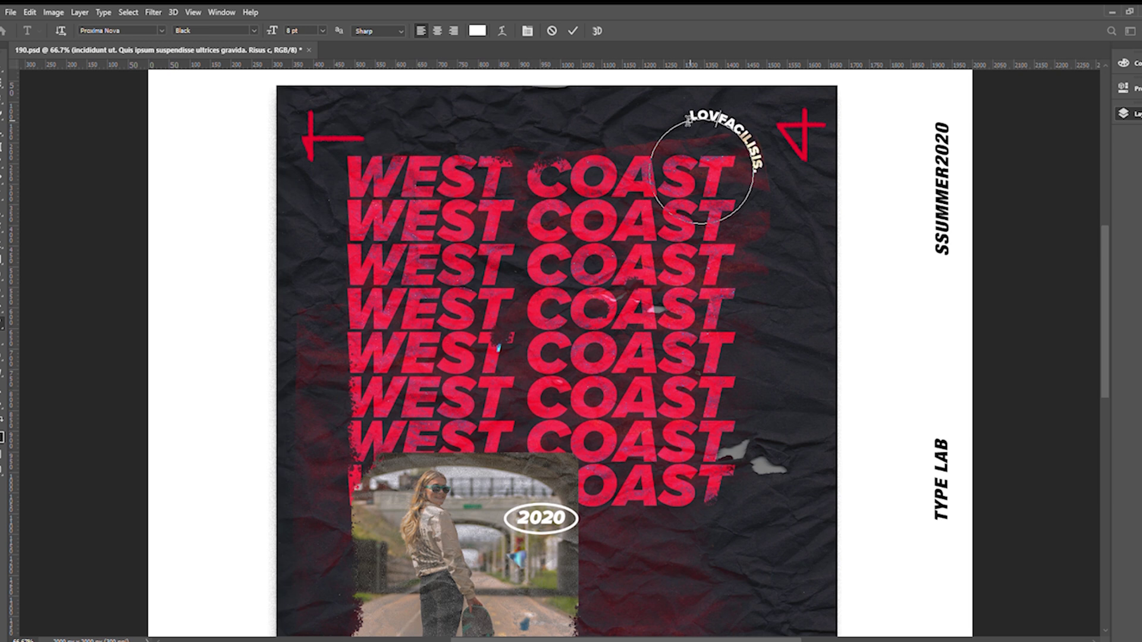
pyautogui.write('ER COME OVERFACILISIS.')
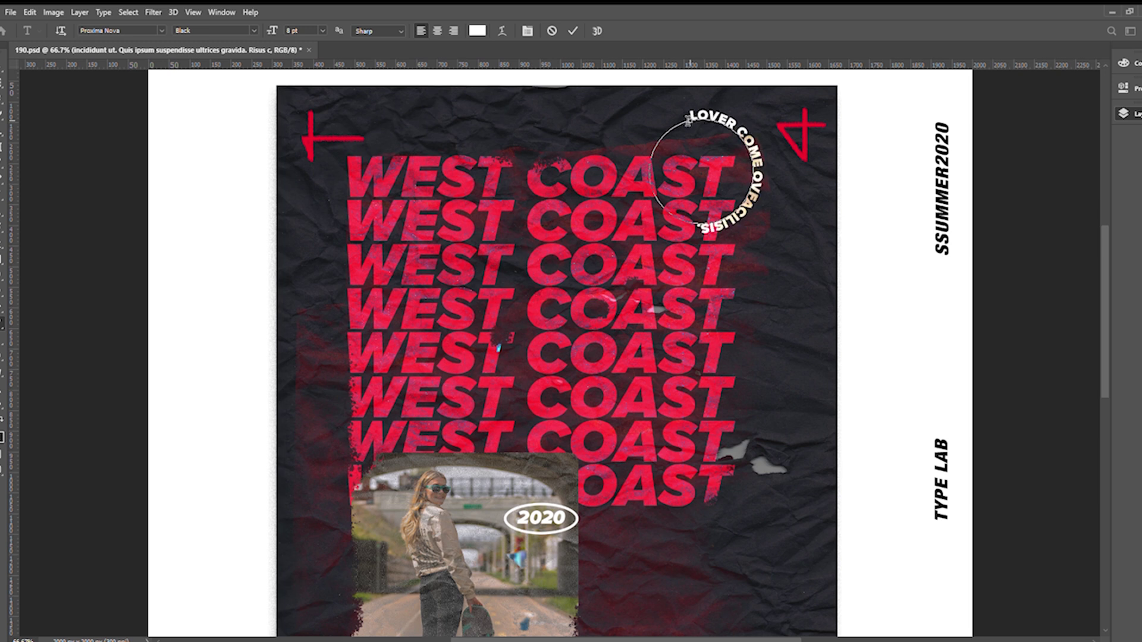
pyautogui.write(' AND KICKUP THE')
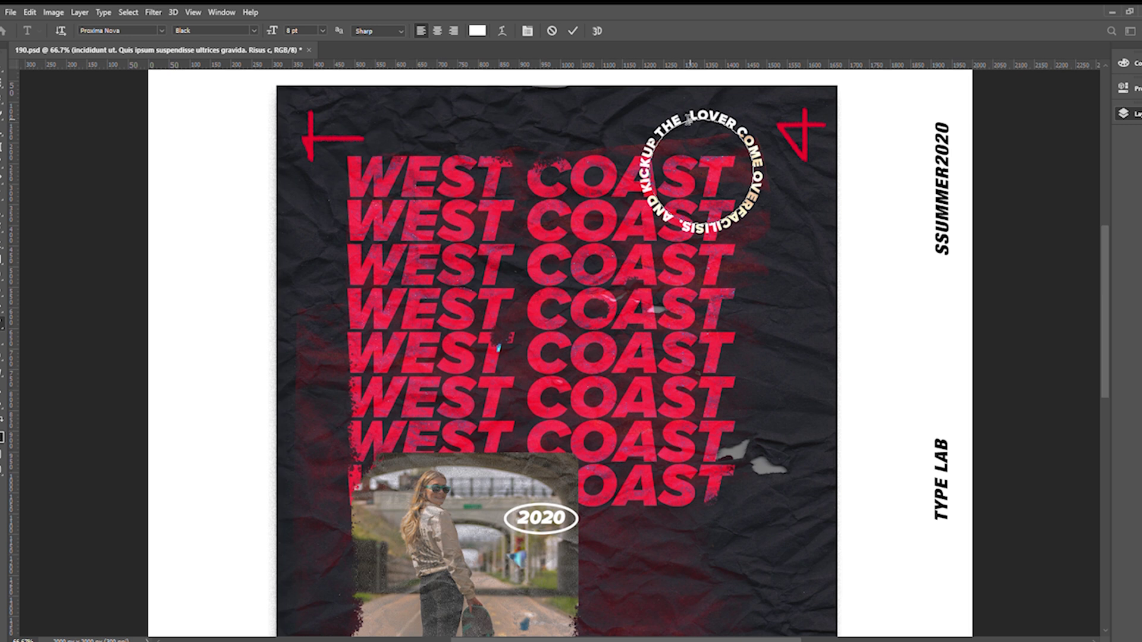
# Set the reworded circular text, including the word "DUST", to 5 pt.
pyautogui.hotkey('ctrl', 'a')
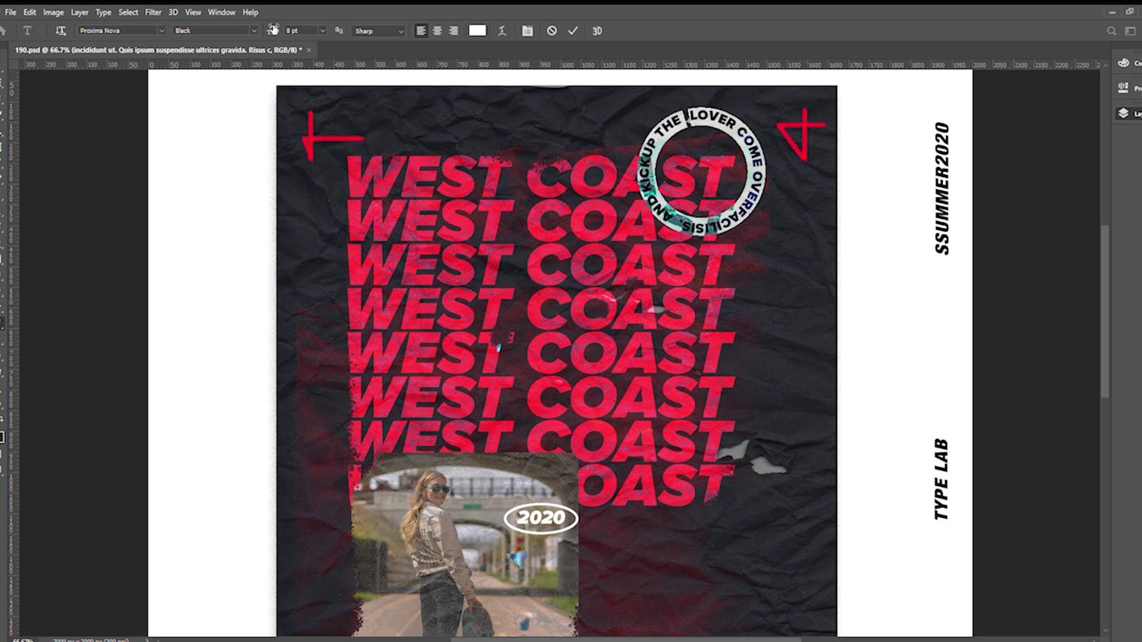
pyautogui.moveTo(274, 30); pyautogui.dragTo(272, 30)
pyautogui.click(571, 33)
pyautogui.doubleClick(677, 123)
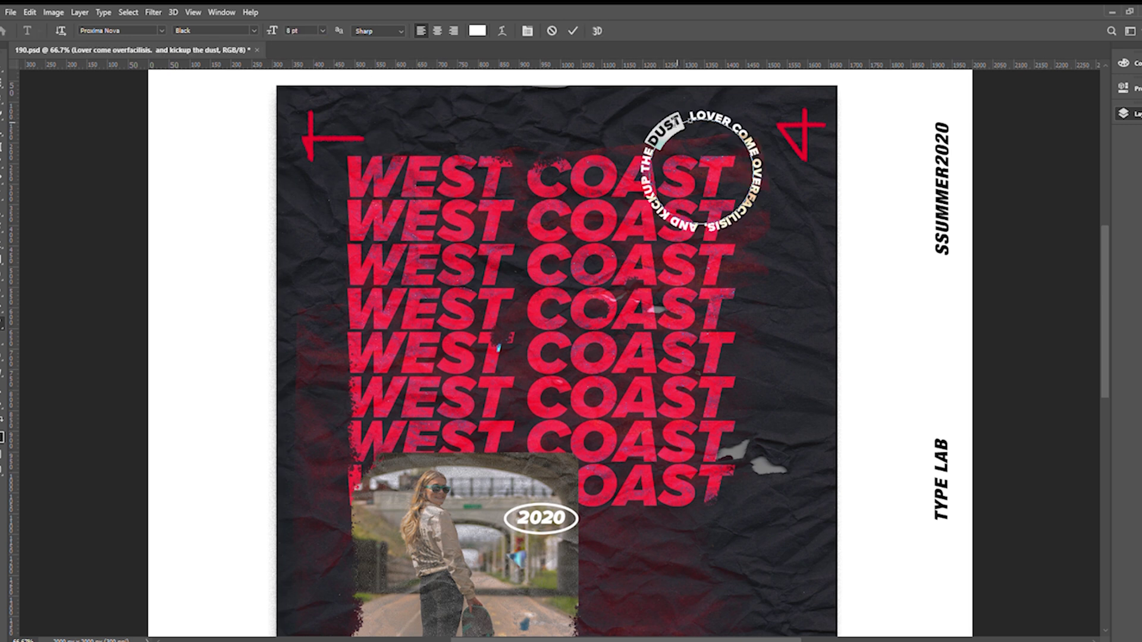
pyautogui.click(298, 31)
pyautogui.press('Return')
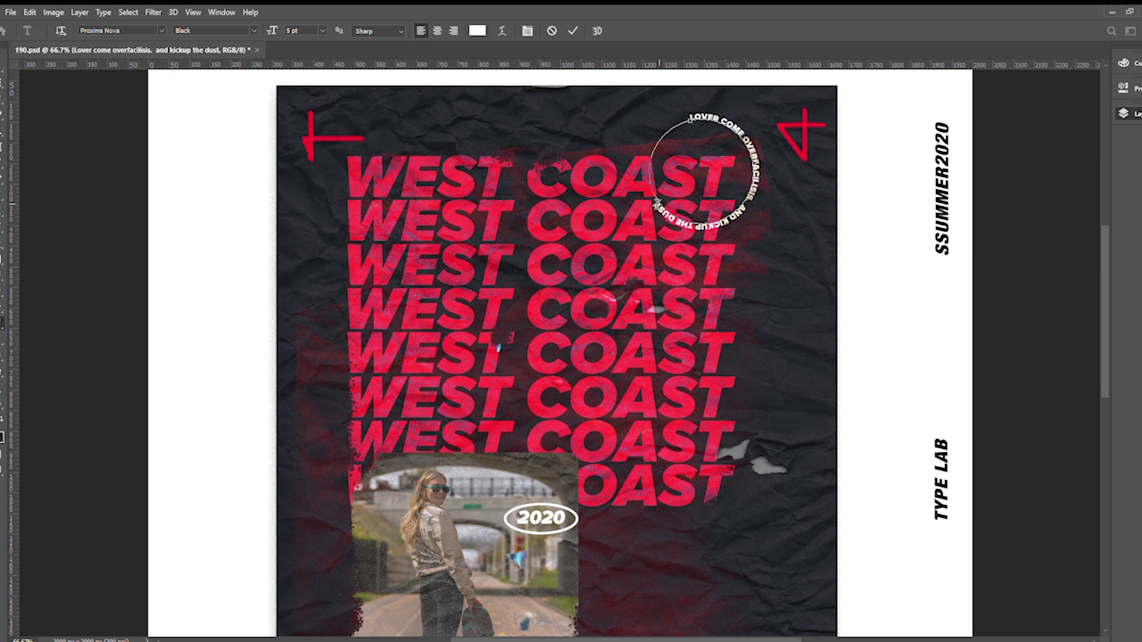
# Append "LOVER COME KICK IT UP" to the circular text and set the whole ring to Regular weight.
pyautogui.click(656, 200)
pyautogui.write('Lover come kick')
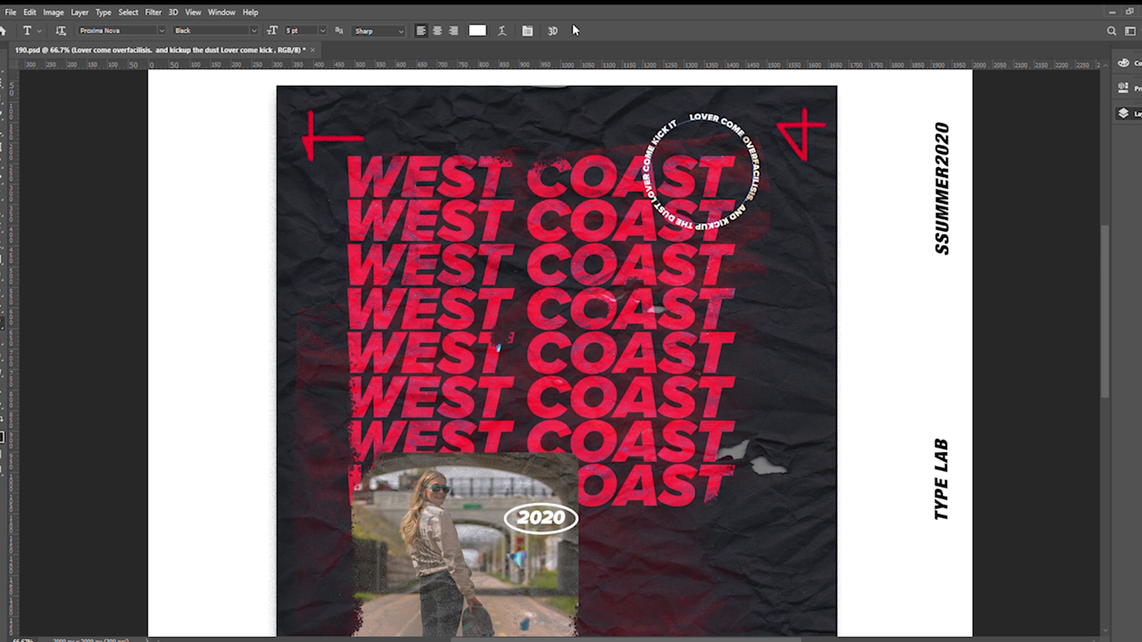
pyautogui.hotkey('ctrl', 'a')
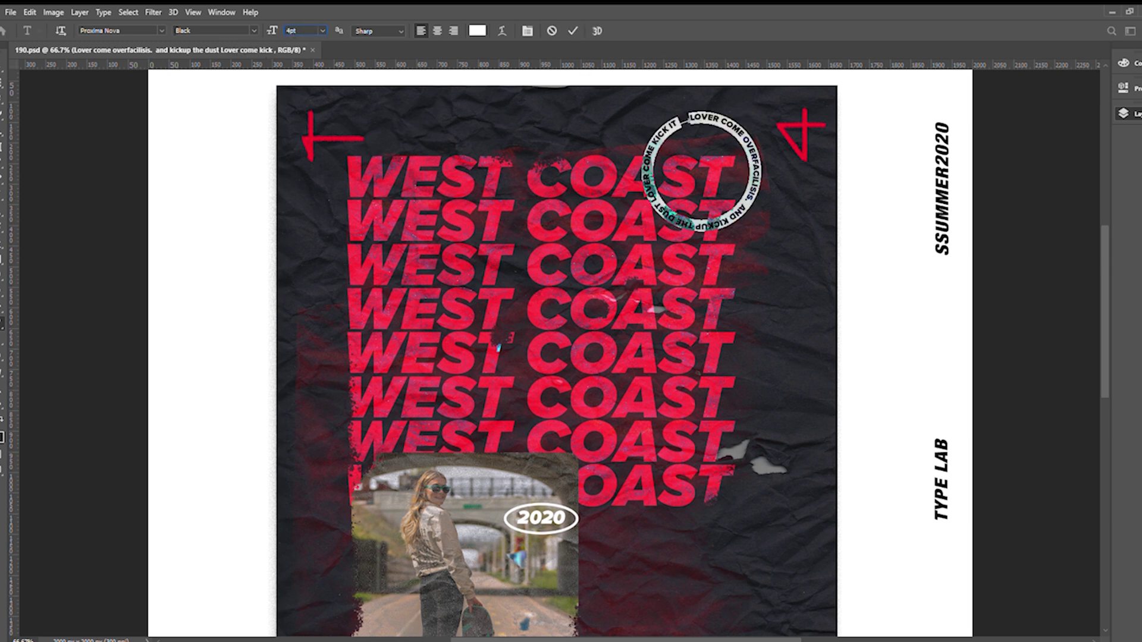
pyautogui.click(198, 79)
pyautogui.click(677, 123)
pyautogui.moveTo(677, 123); pyautogui.dragTo(659, 134)
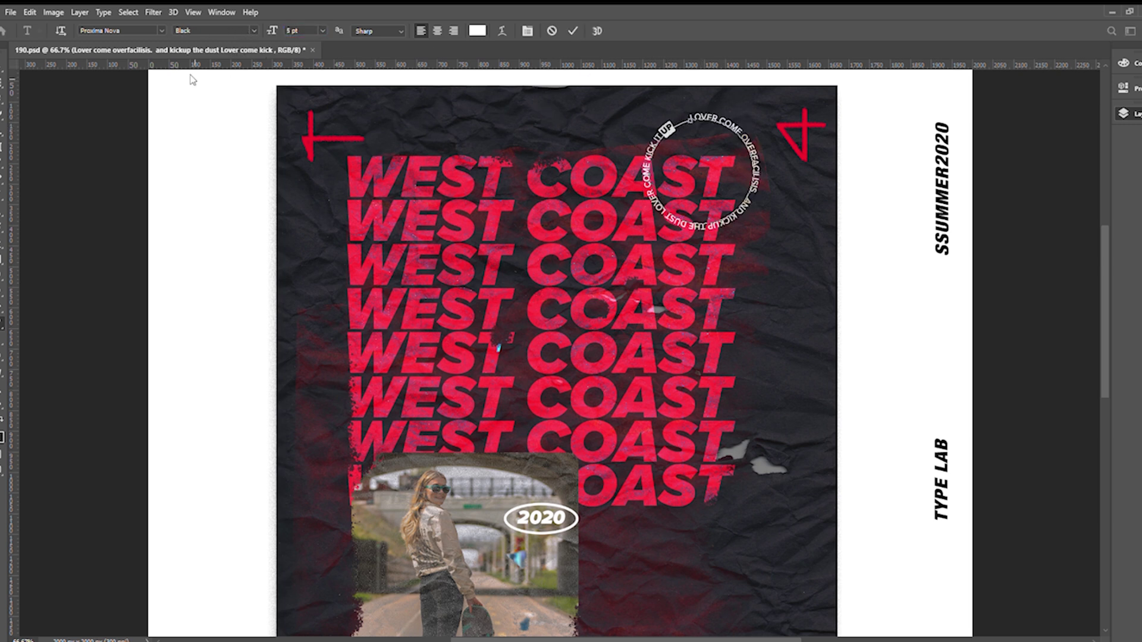
pyautogui.click(568, 32)
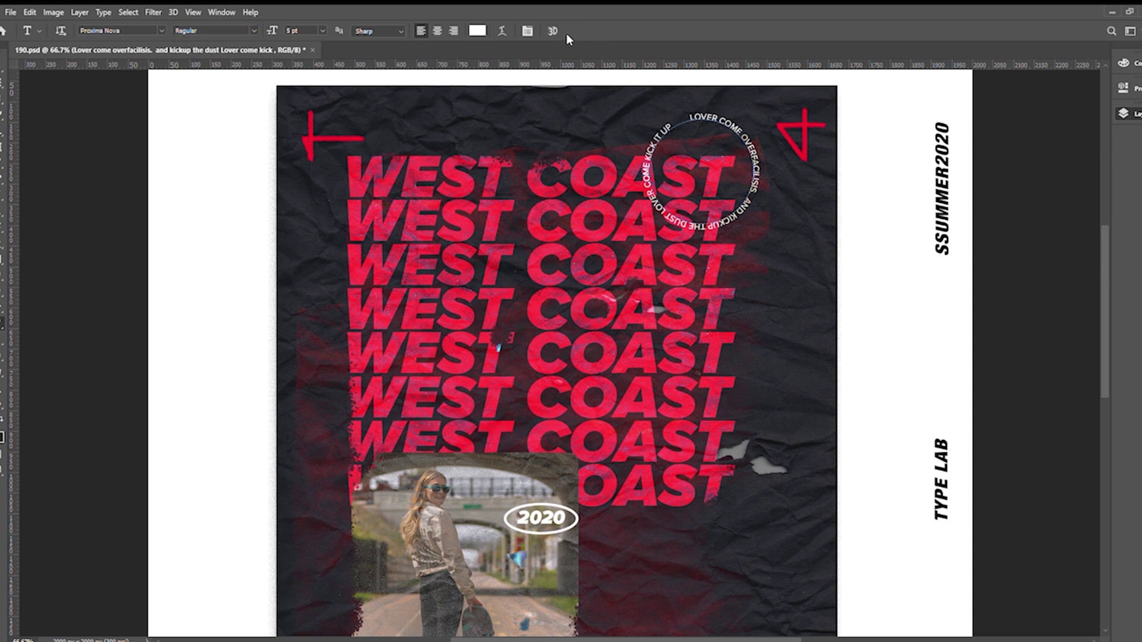
pyautogui.press('v')
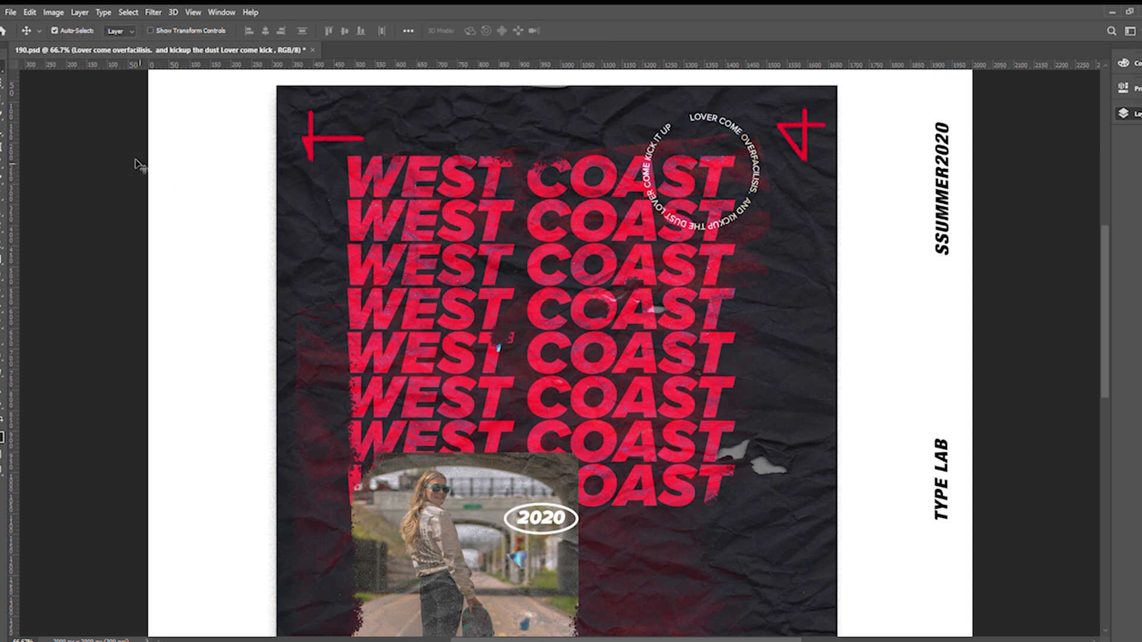
pyautogui.doubleClick(678, 126)
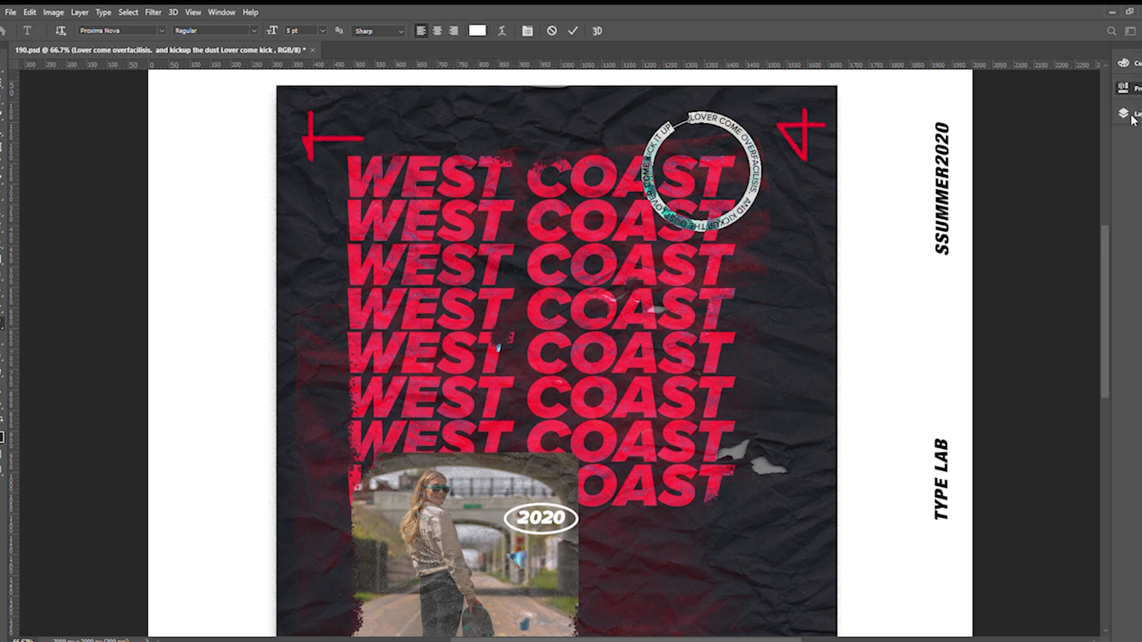
pyautogui.hotkey('ctrl', 'shift', 'k')
pyautogui.click(573, 31)
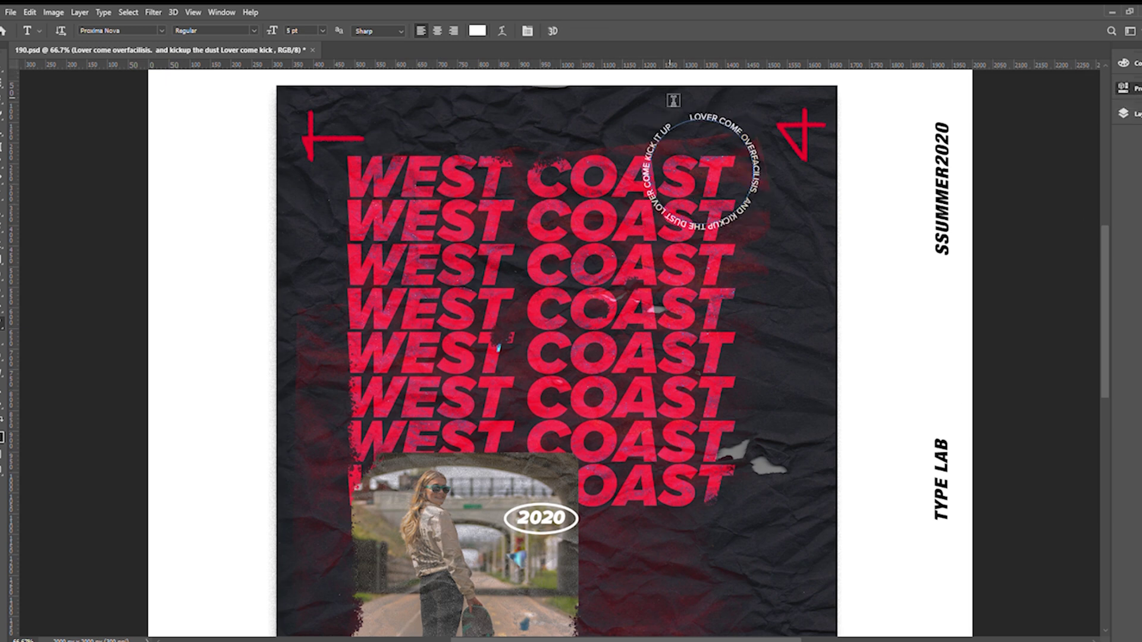
# Move the circular text down to overlap the right ends of the second and third West Coast lines.
pyautogui.hotkey('ctrl', '-')
pyautogui.hotkey('ctrl', '-')
pyautogui.press('v')
pyautogui.hotkey('ctrl', 't')
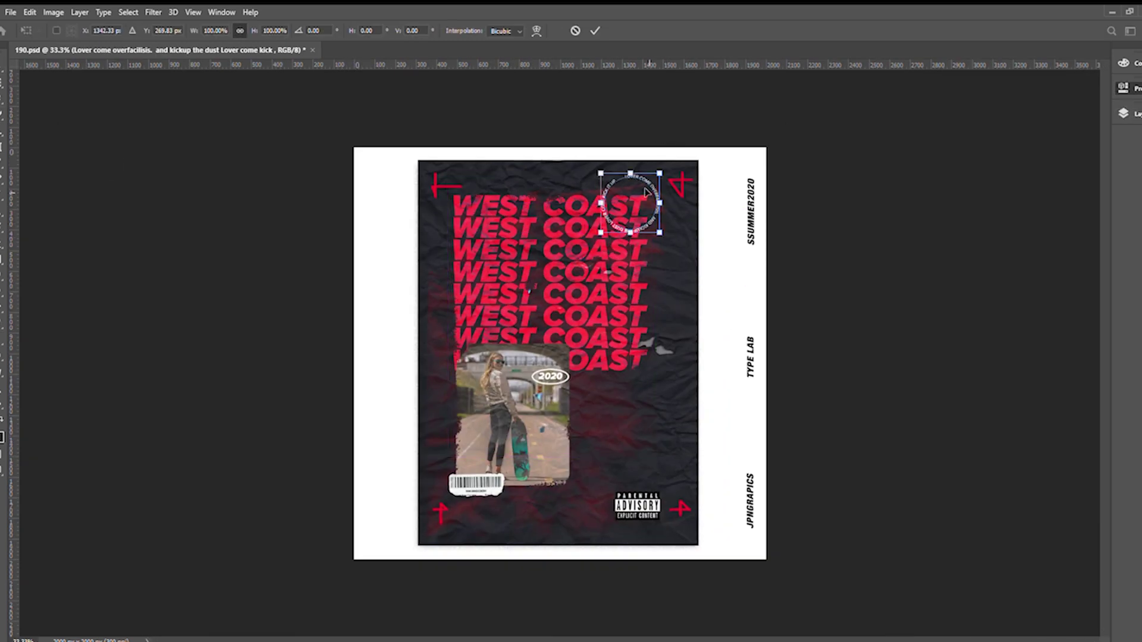
pyautogui.moveTo(652, 185); pyautogui.dragTo(675, 224)
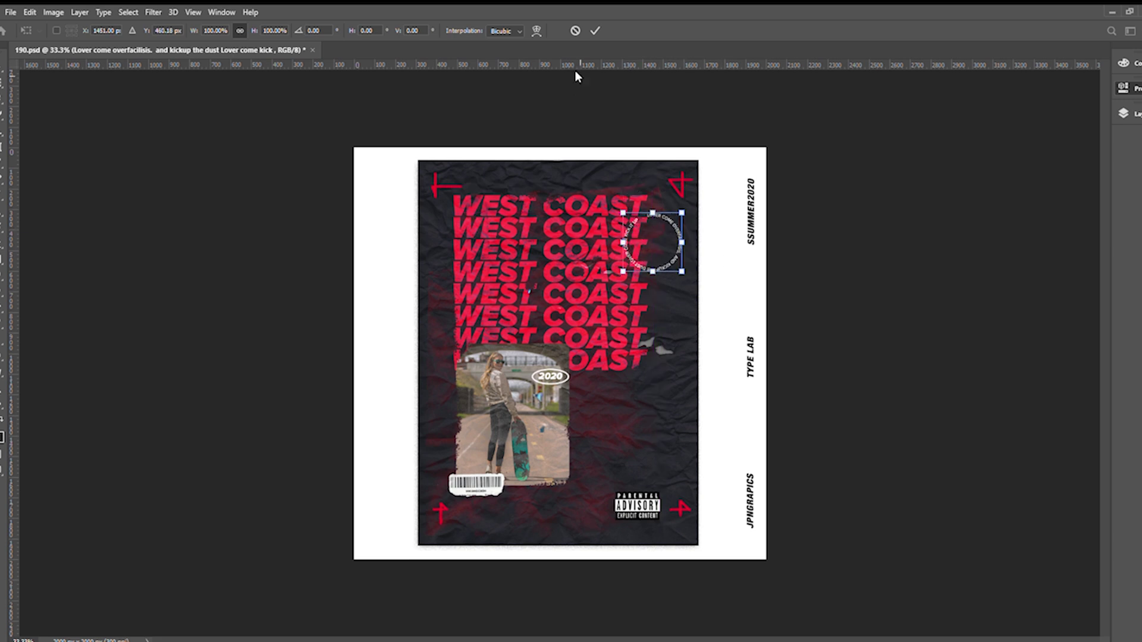
pyautogui.click(595, 31)
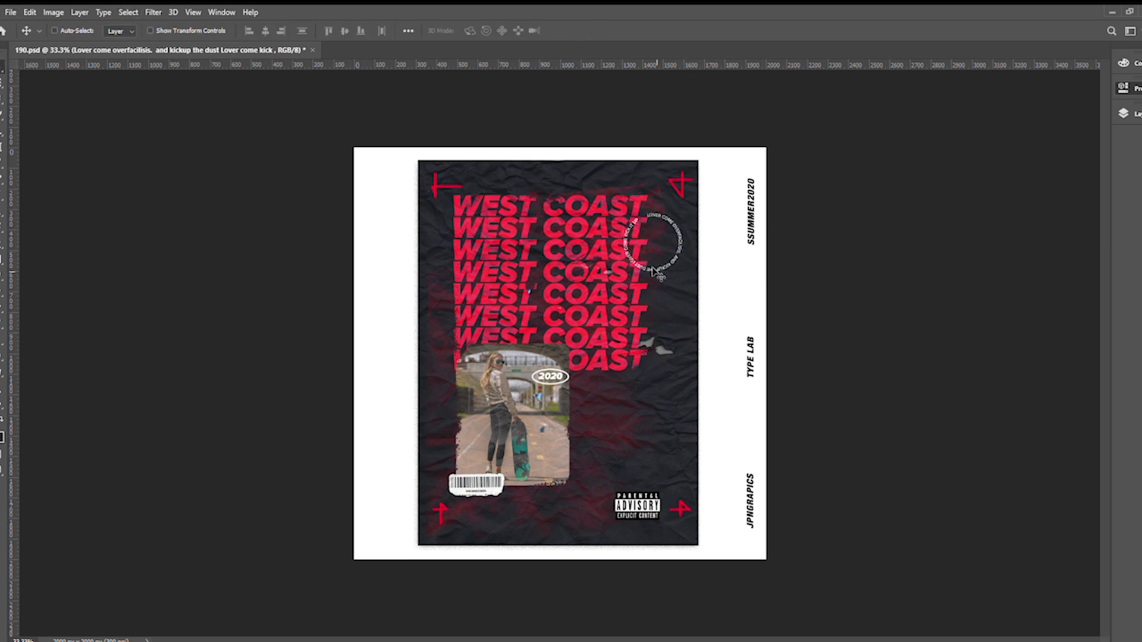
pyautogui.hotkey('ctrl', '+')
pyautogui.hotkey('ctrl', '-')
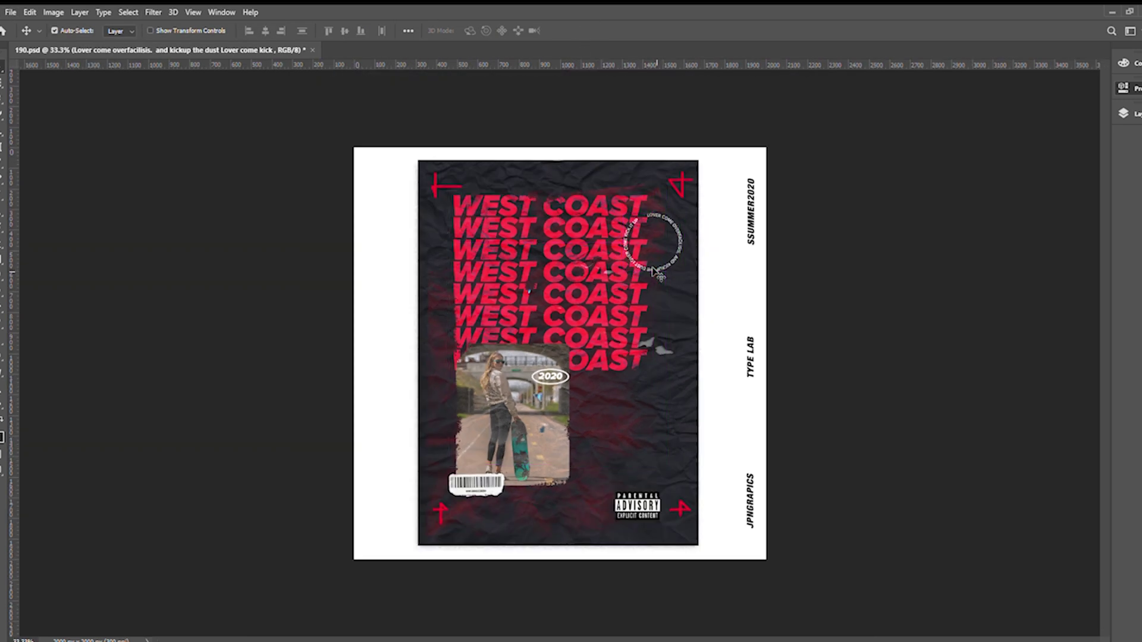